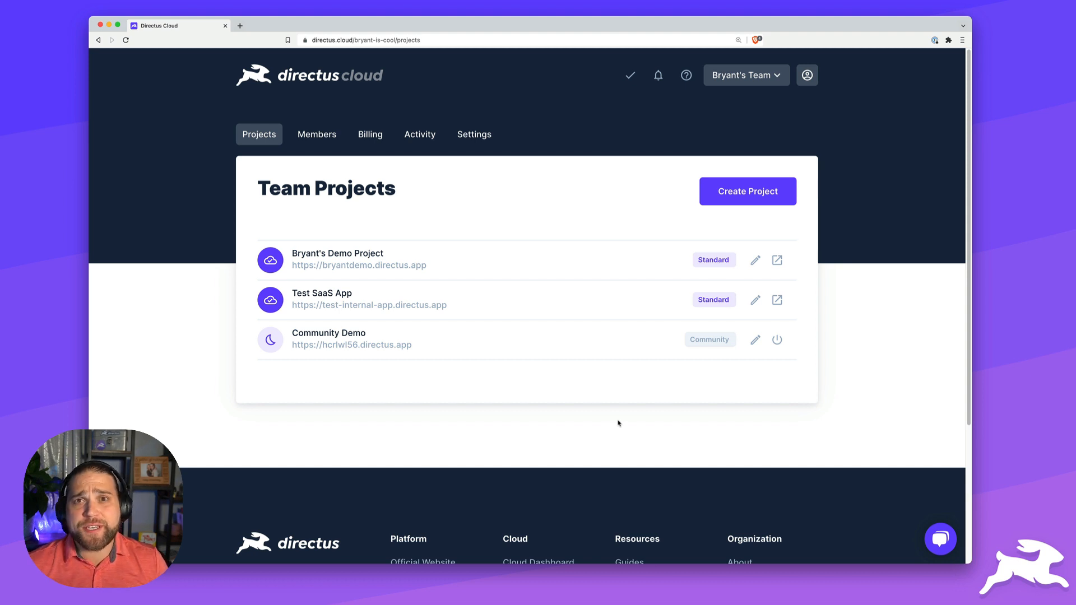
# - Start a new Directus Cloud project named 'Internal CRM' with the URL internalcrm
pyautogui.click(754, 197)
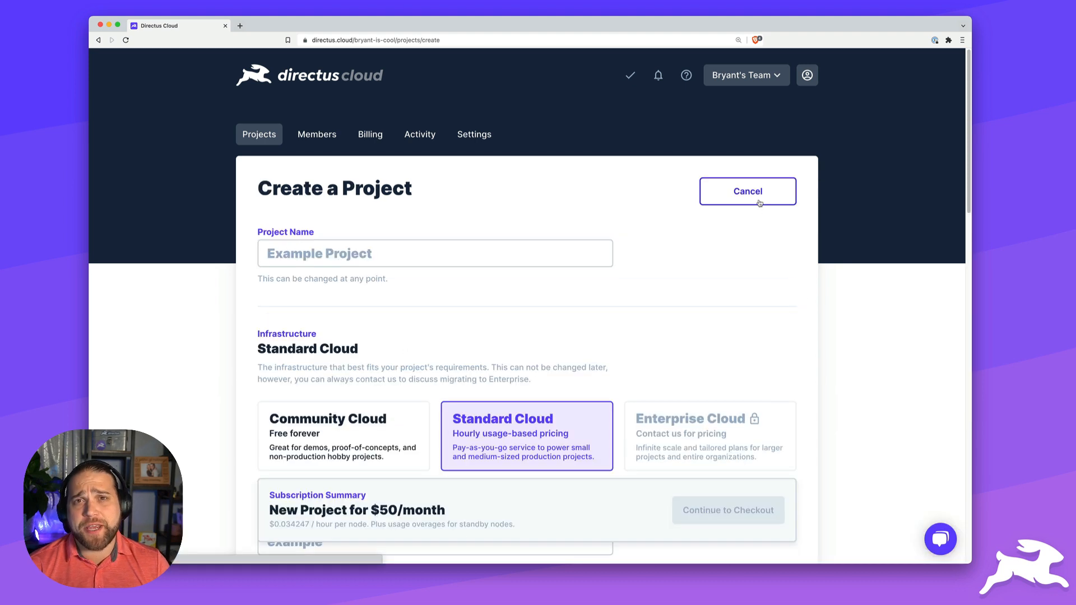
pyautogui.click(343, 258)
pyautogui.write('Internal CRM')
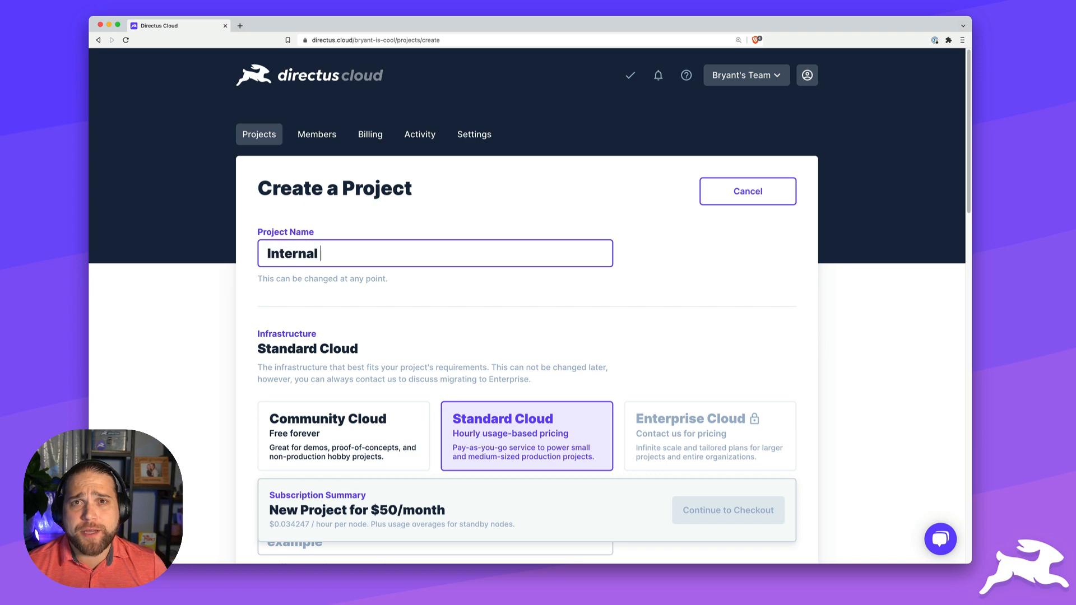
pyautogui.scroll(-2, 343, 307)
pyautogui.scroll(-5, 342, 307)
pyautogui.click(347, 266)
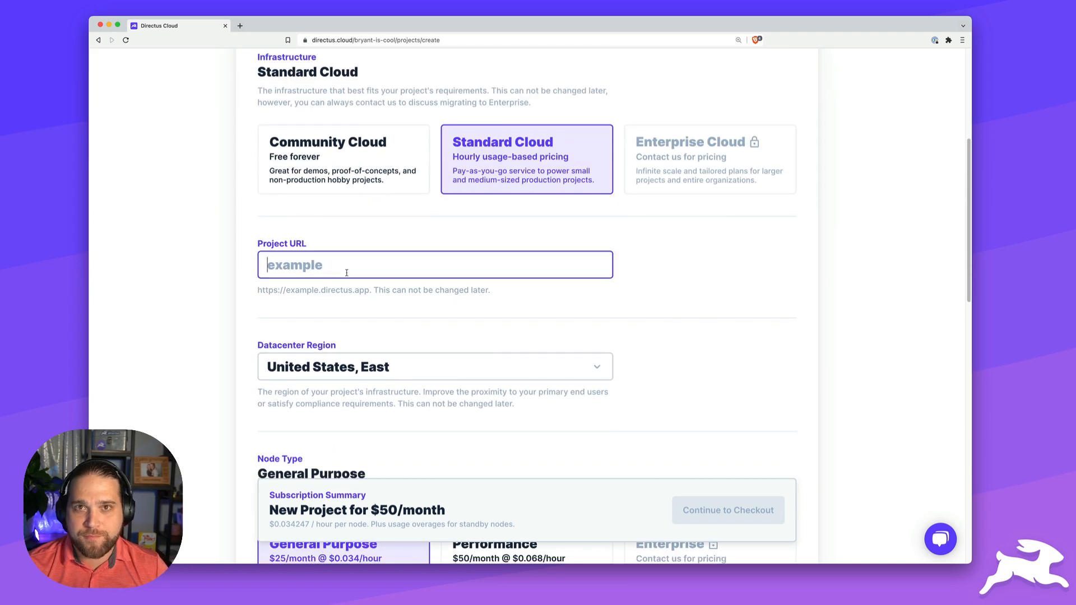
pyautogui.write('internalcrm')
# - Choose Performance nodes with load balancing of one active node and check out
pyautogui.scroll(-2, 439, 377)
pyautogui.scroll(-2, 439, 378)
pyautogui.click(449, 359)
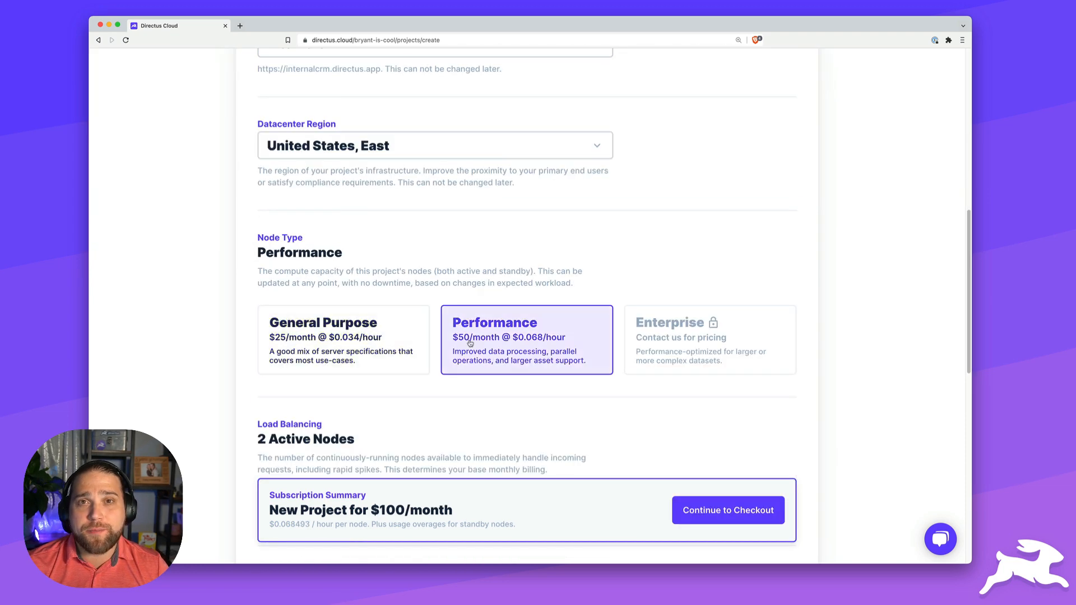
pyautogui.scroll(-6, 454, 367)
pyautogui.click(269, 166)
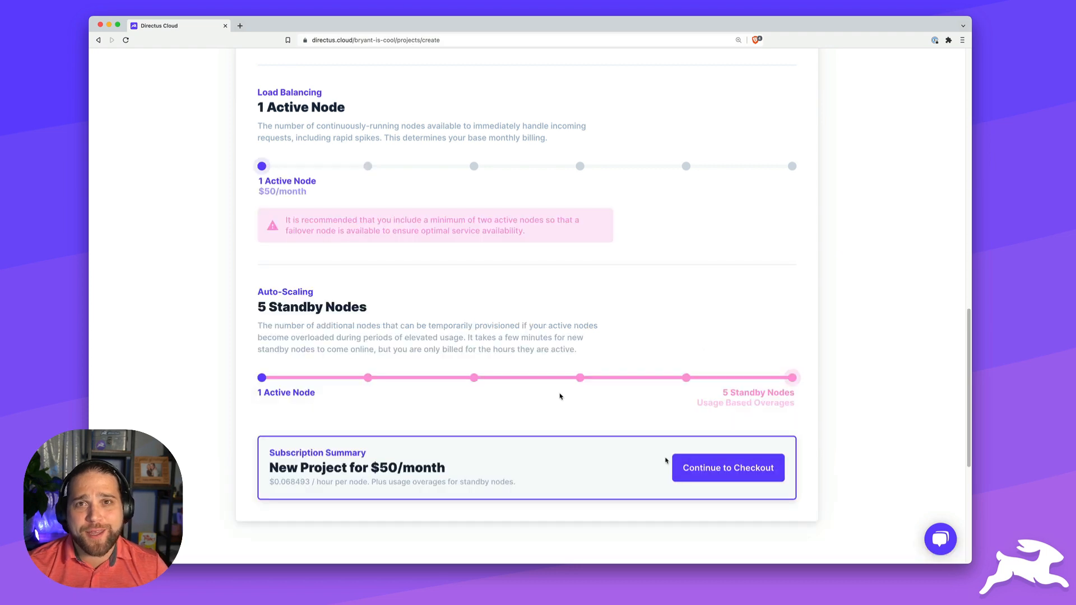
pyautogui.click(727, 469)
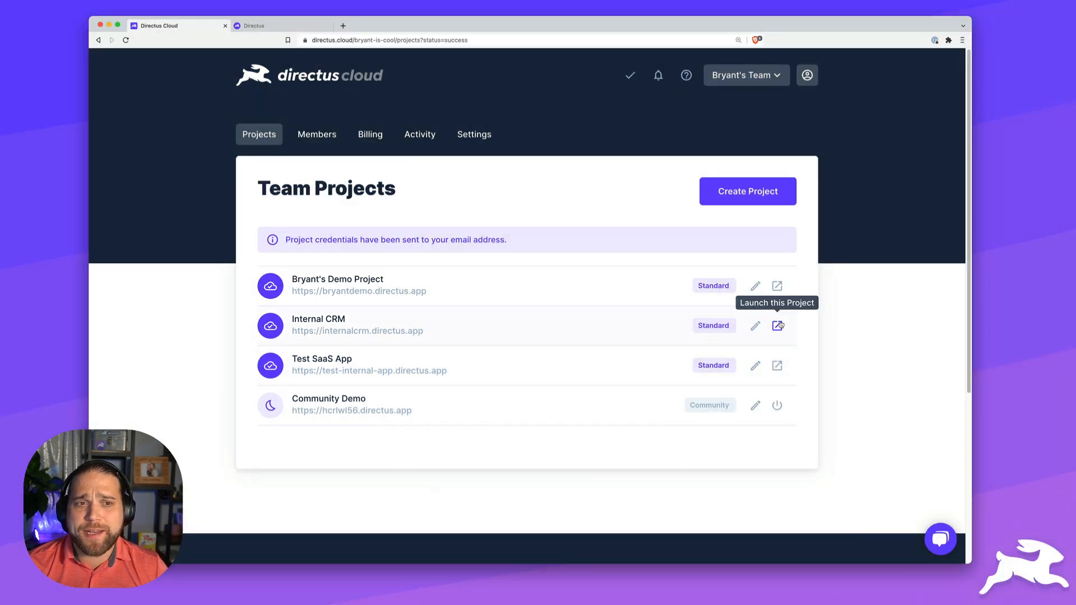
# - Launch the Internal CRM project and sign in with the account e-mail and password
pyautogui.click(778, 325)
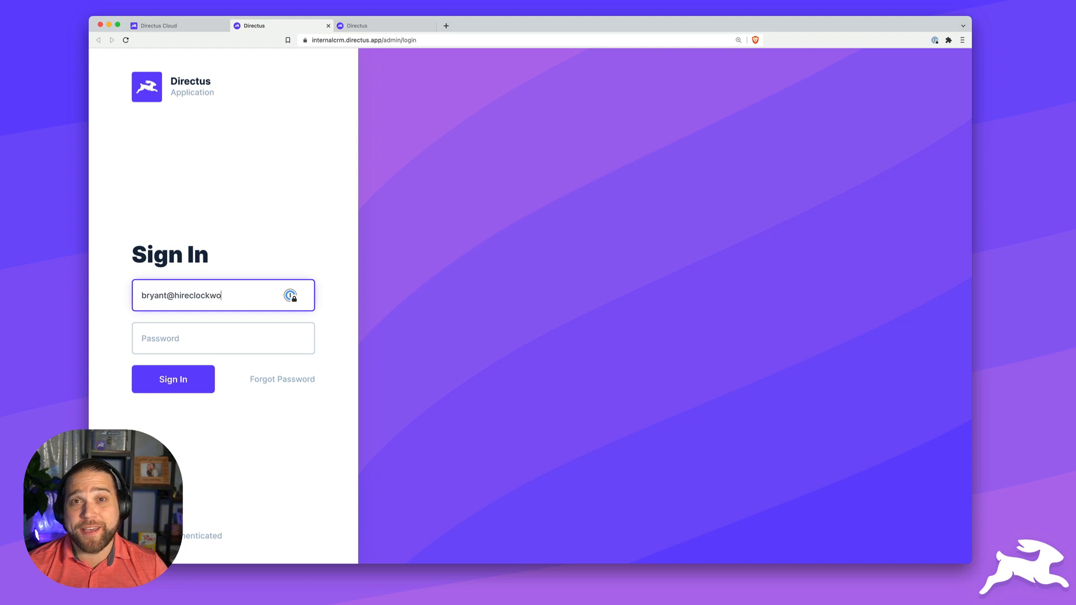
pyautogui.press('Tab')
pyautogui.press('Return')
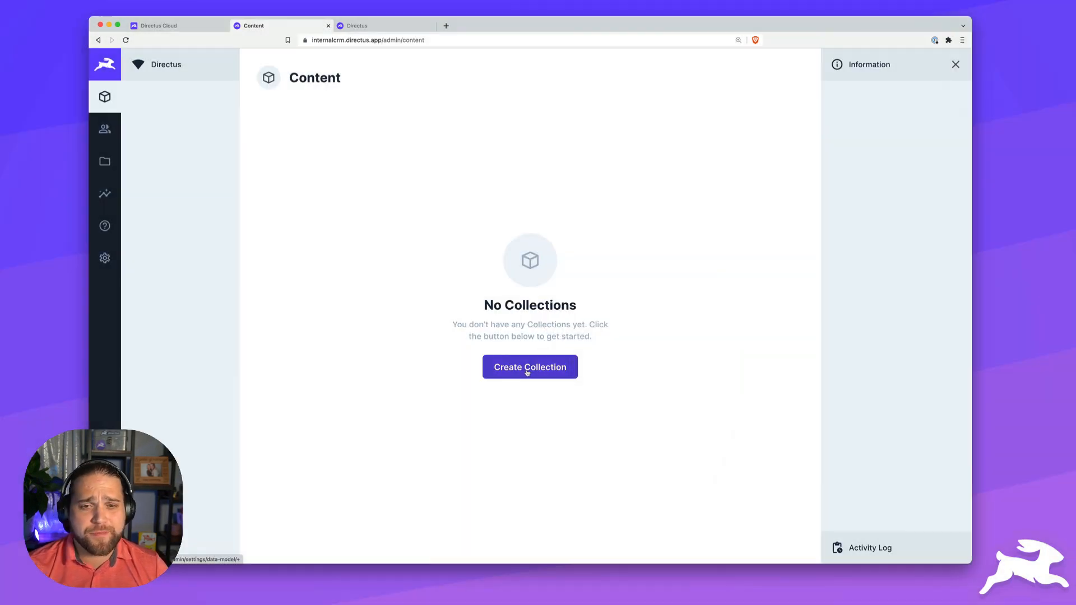
# - Name the new collection companies with a Generated UUID primary key
pyautogui.click(526, 372)
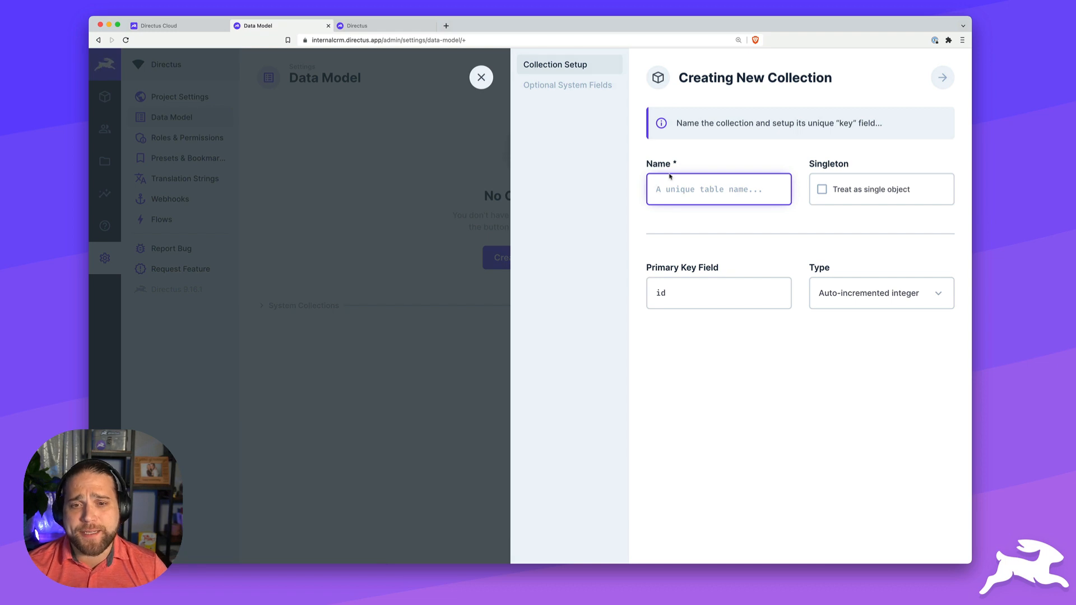
pyautogui.write('companies')
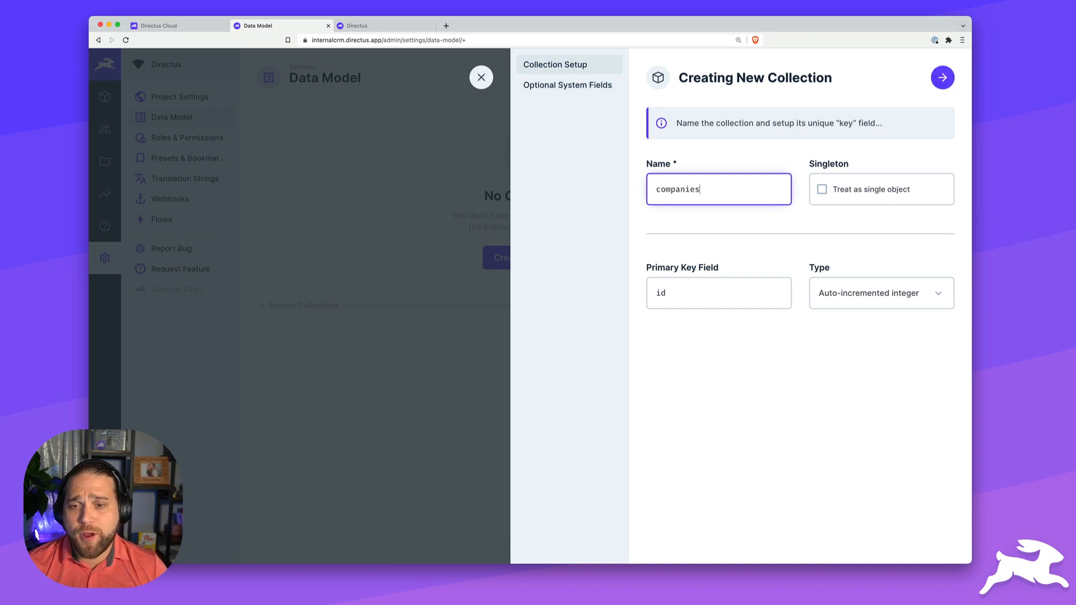
pyautogui.click(899, 303)
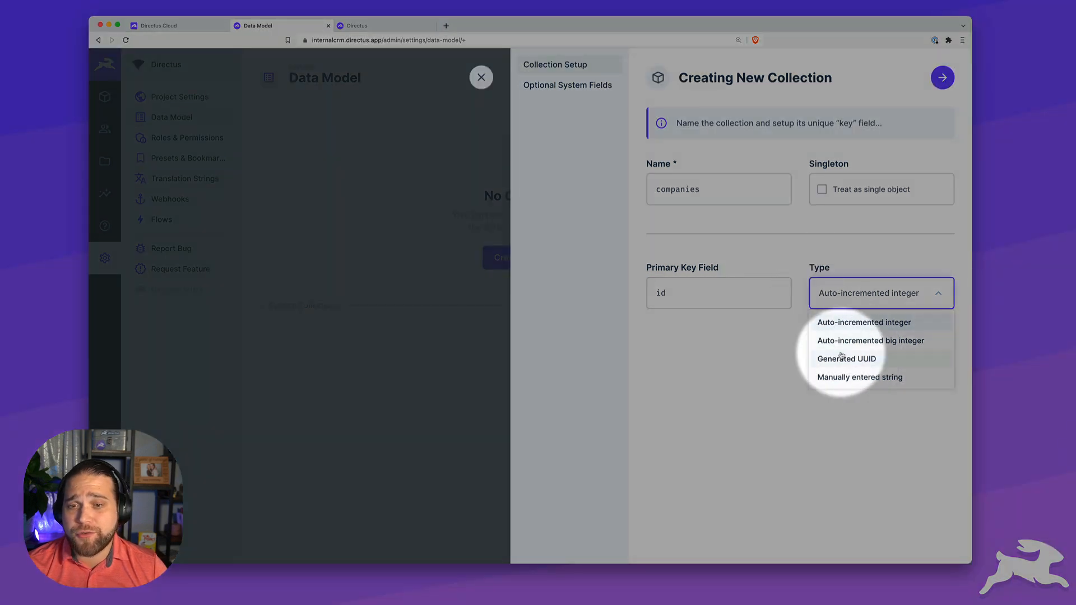
pyautogui.click(865, 362)
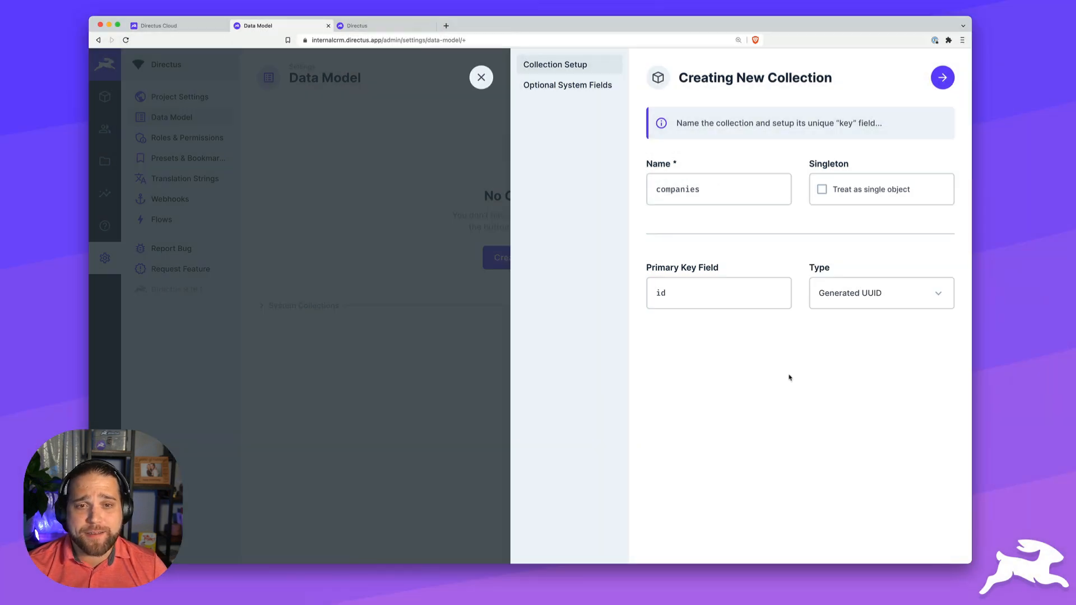
# - Enable all six optional system fields, from status to user_updated, and save the collection
pyautogui.click(575, 88)
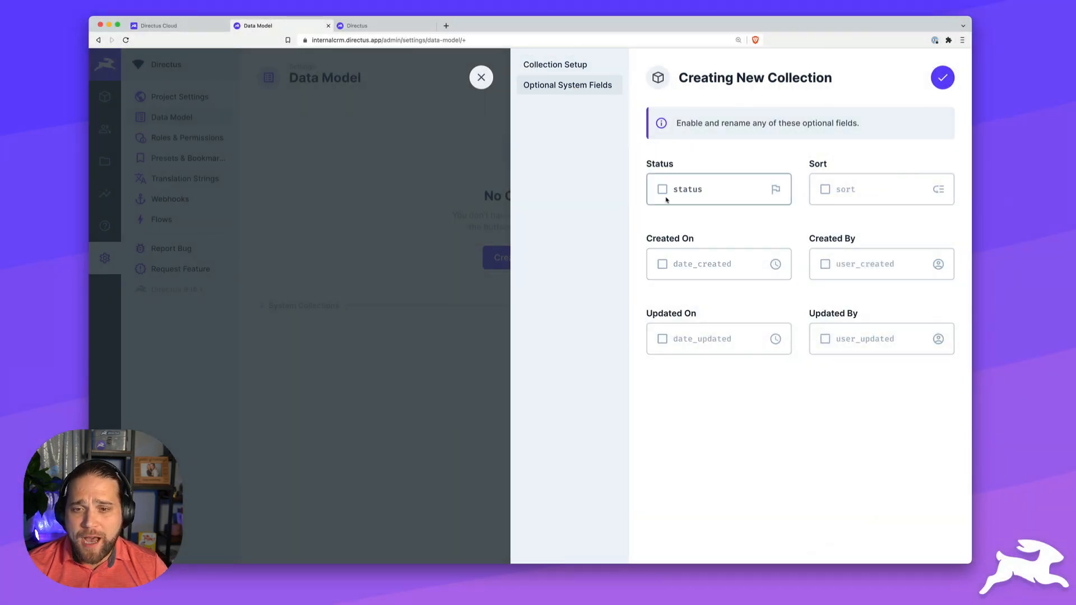
pyautogui.click(662, 189)
pyautogui.click(662, 264)
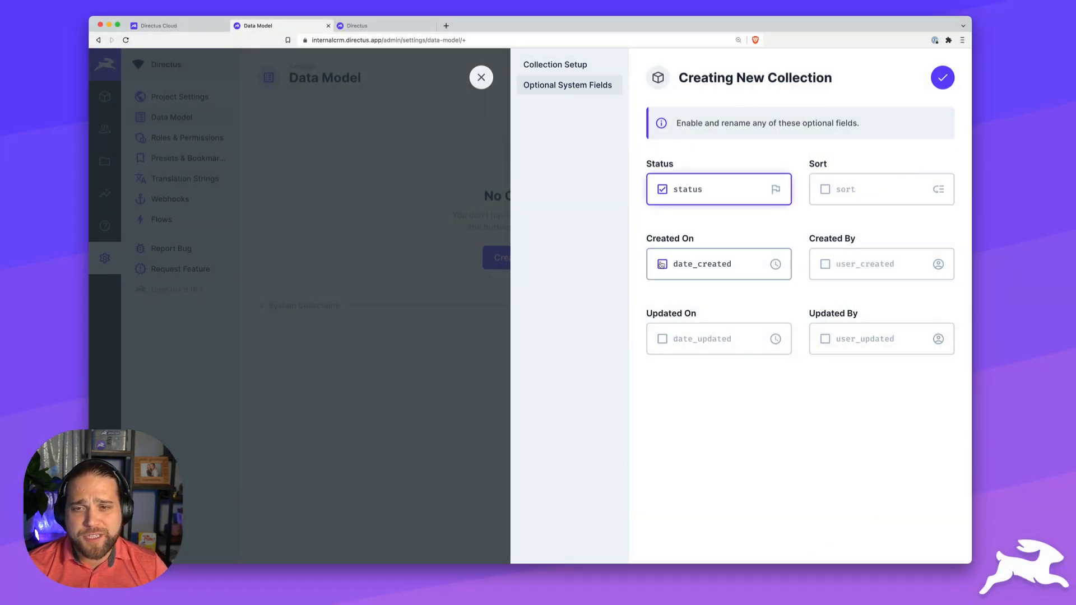
pyautogui.click(662, 339)
pyautogui.click(825, 189)
pyautogui.click(825, 264)
pyautogui.click(825, 339)
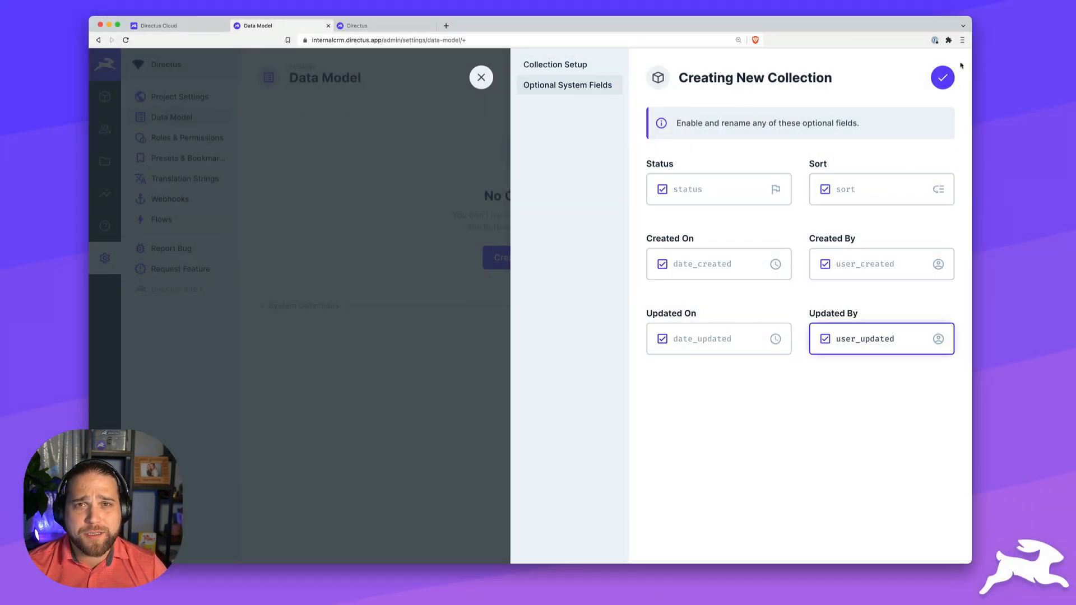
pyautogui.click(942, 78)
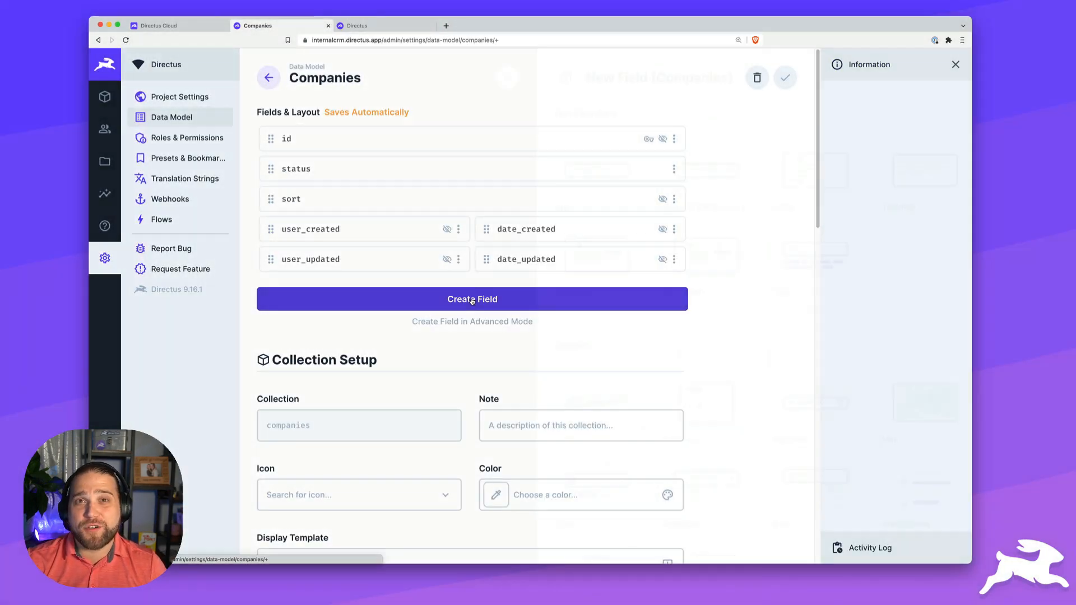
# - Add a required 'name' text input with a Storefront left icon
pyautogui.click(473, 302)
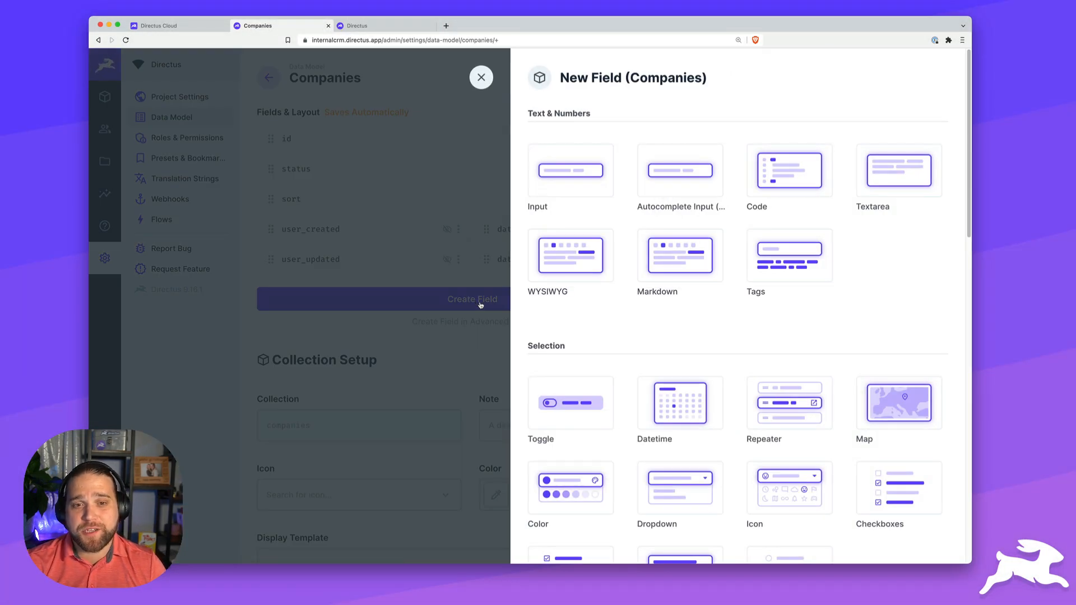
pyautogui.click(565, 176)
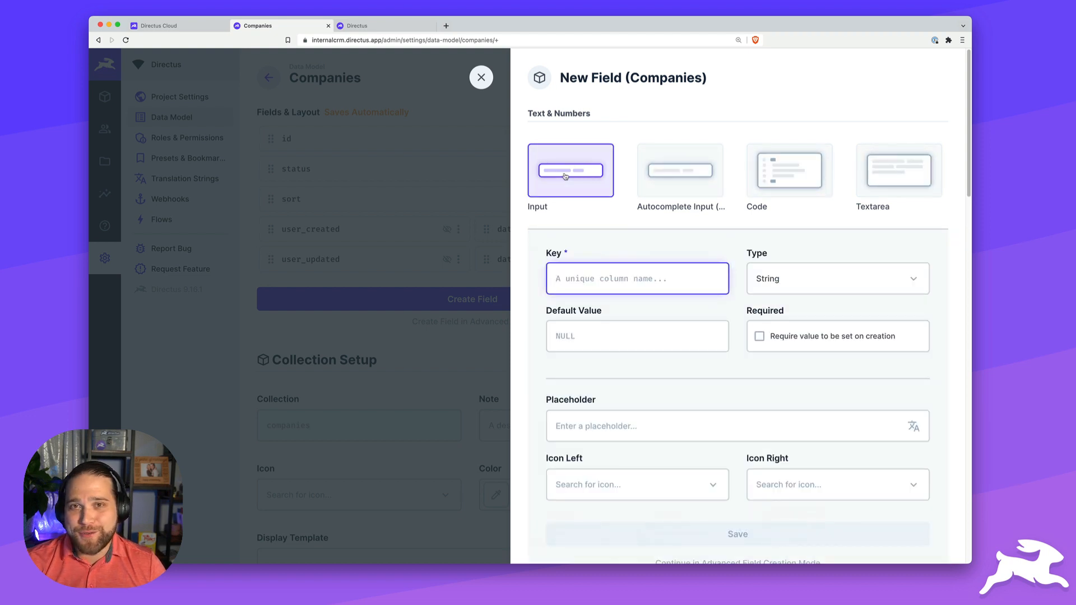
pyautogui.write('name')
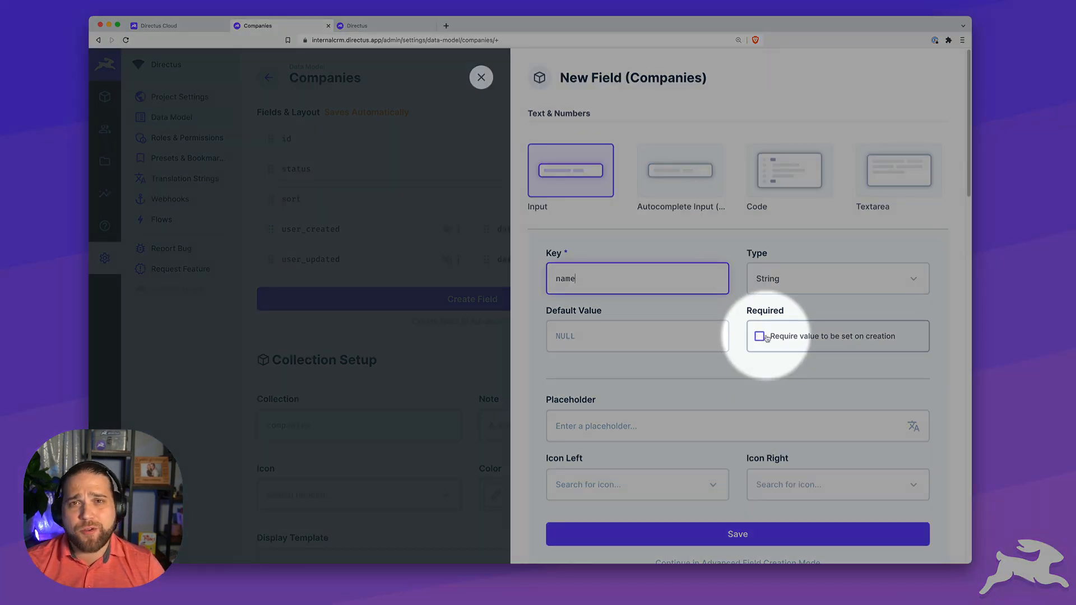
pyautogui.click(767, 338)
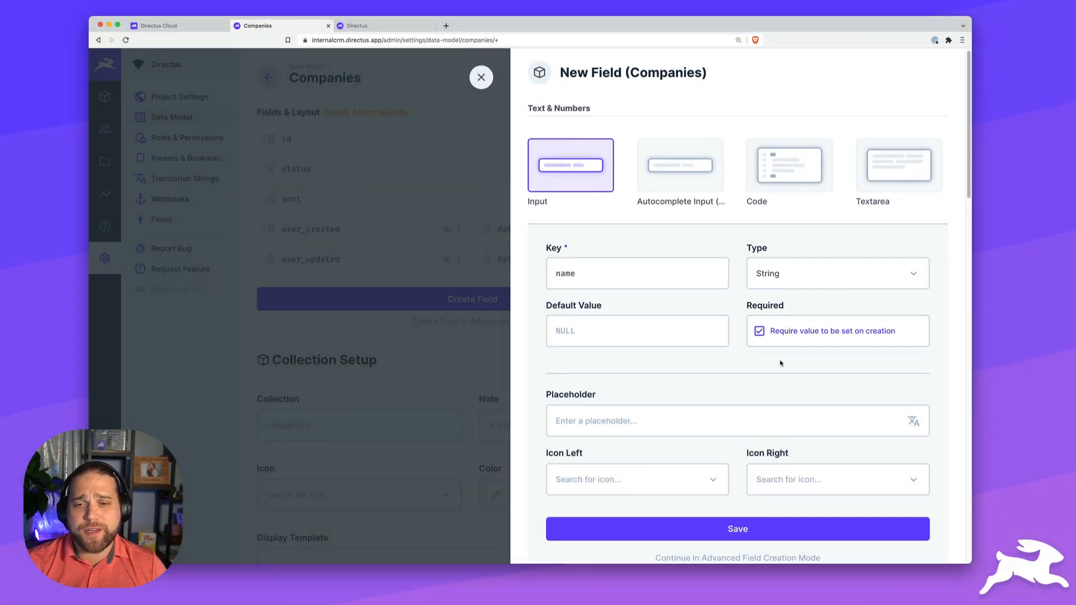
pyautogui.scroll(-2, 780, 363)
pyautogui.scroll(-3, 779, 362)
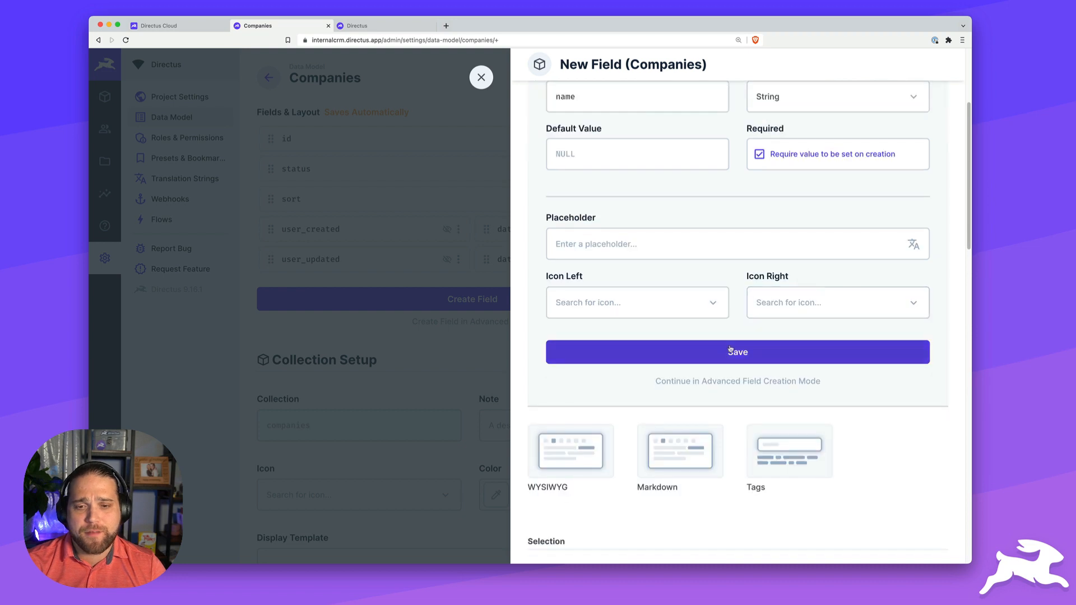
pyautogui.click(620, 303)
pyautogui.write('store')
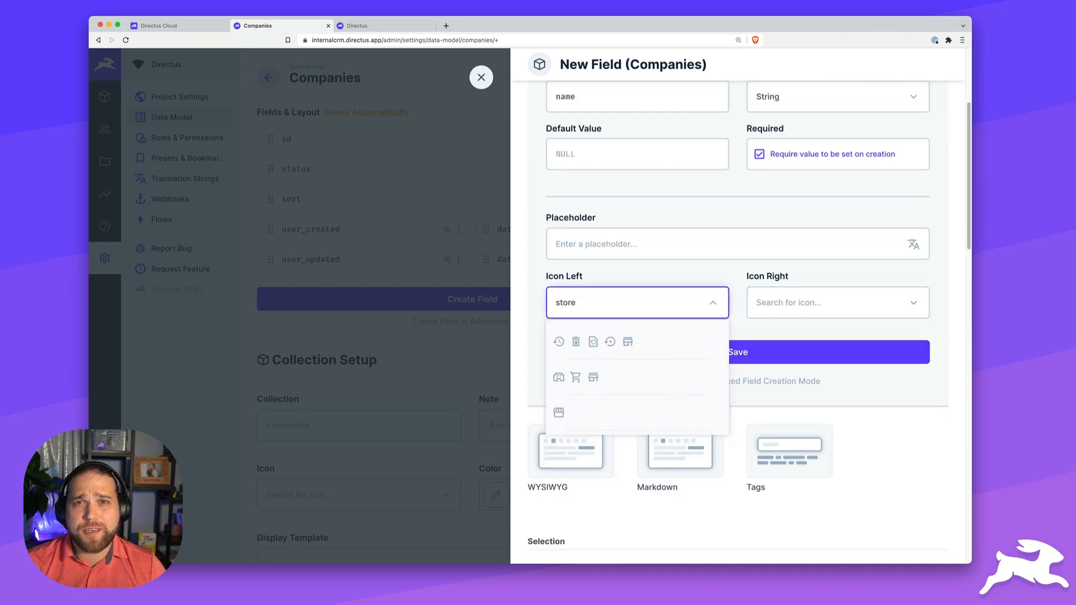
pyautogui.click(559, 413)
pyautogui.click(730, 353)
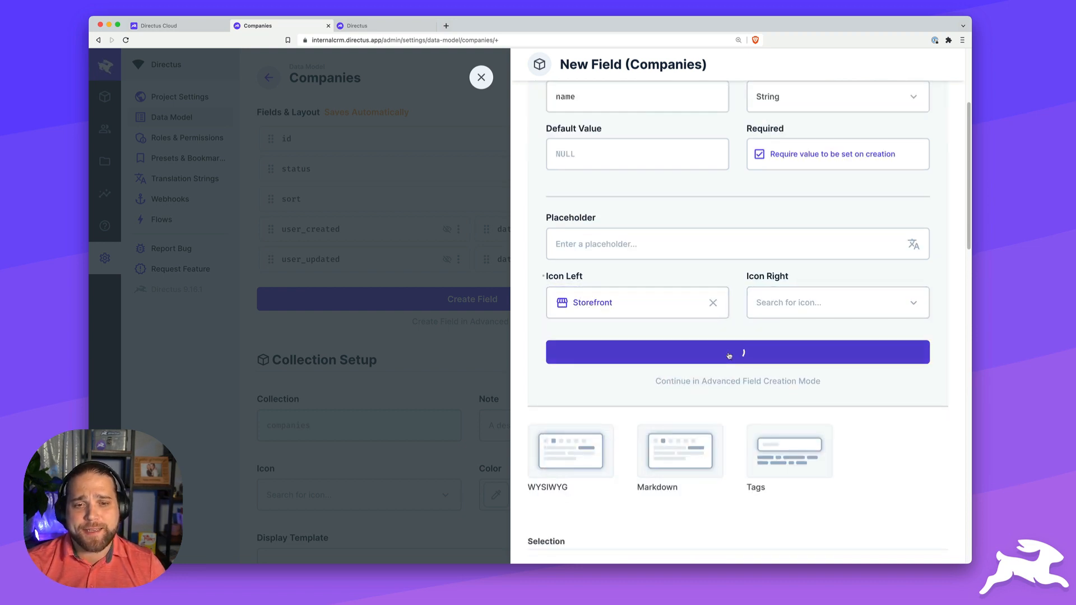
# - Add an address_info detail group with a blue #3399FF header and Map icon
pyautogui.click(462, 331)
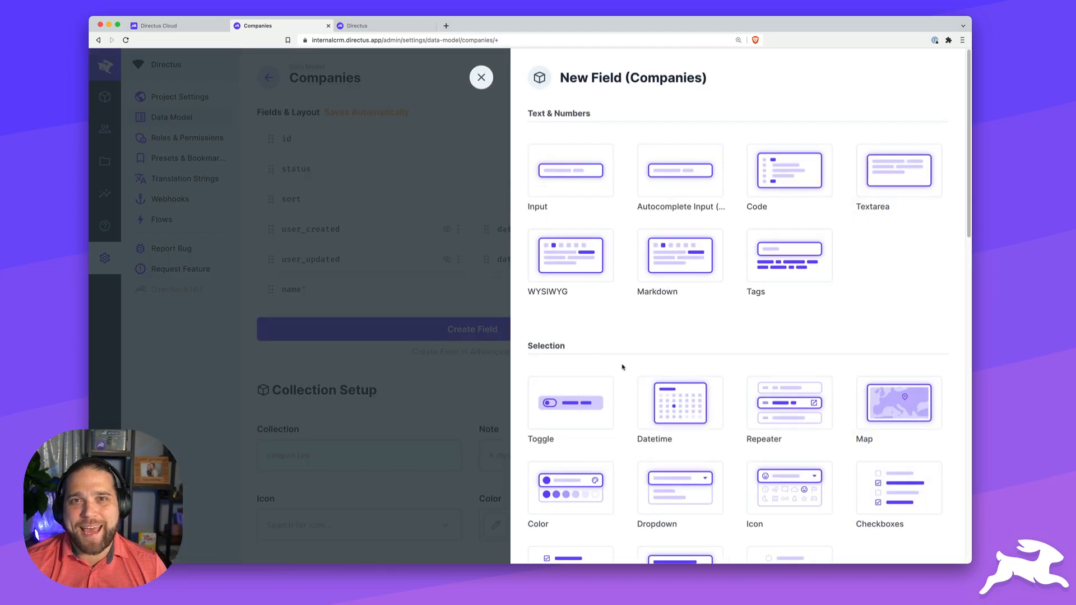
pyautogui.scroll(-10, 623, 367)
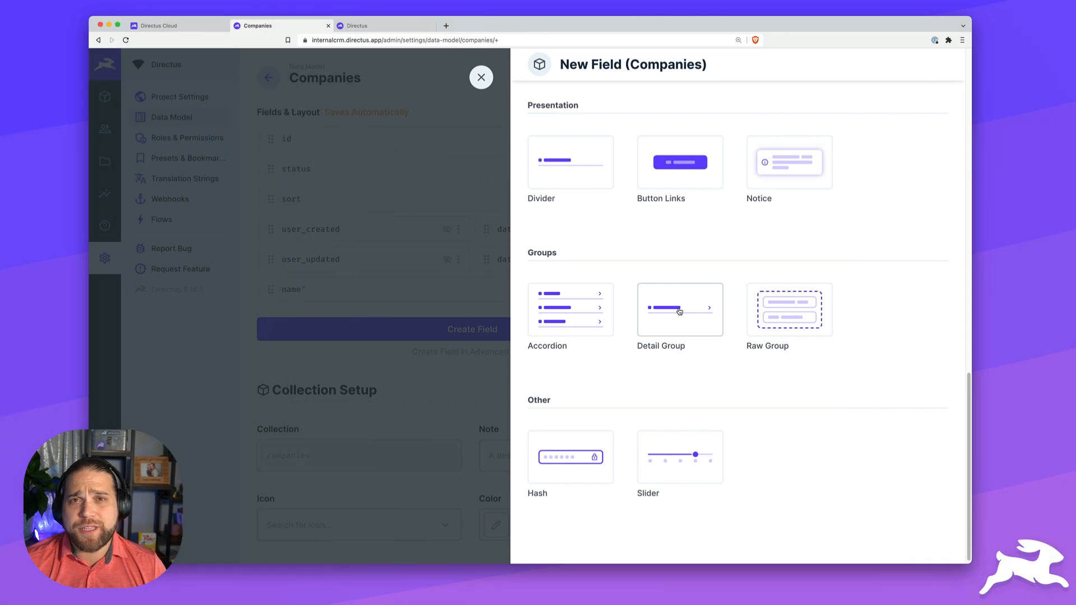
pyautogui.click(678, 314)
pyautogui.write('address_info')
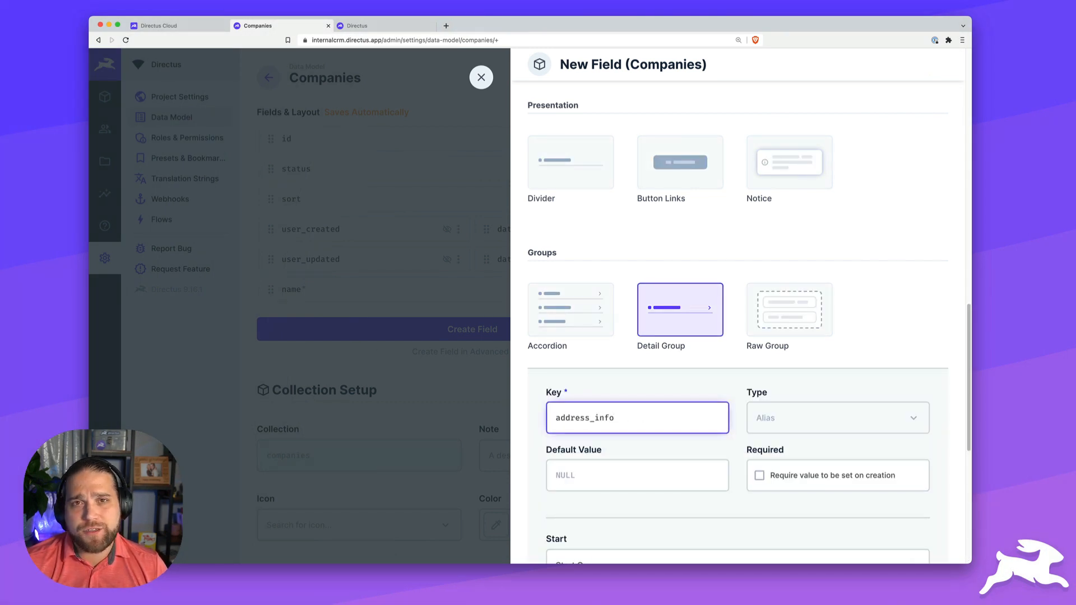
pyautogui.scroll(-5, 672, 402)
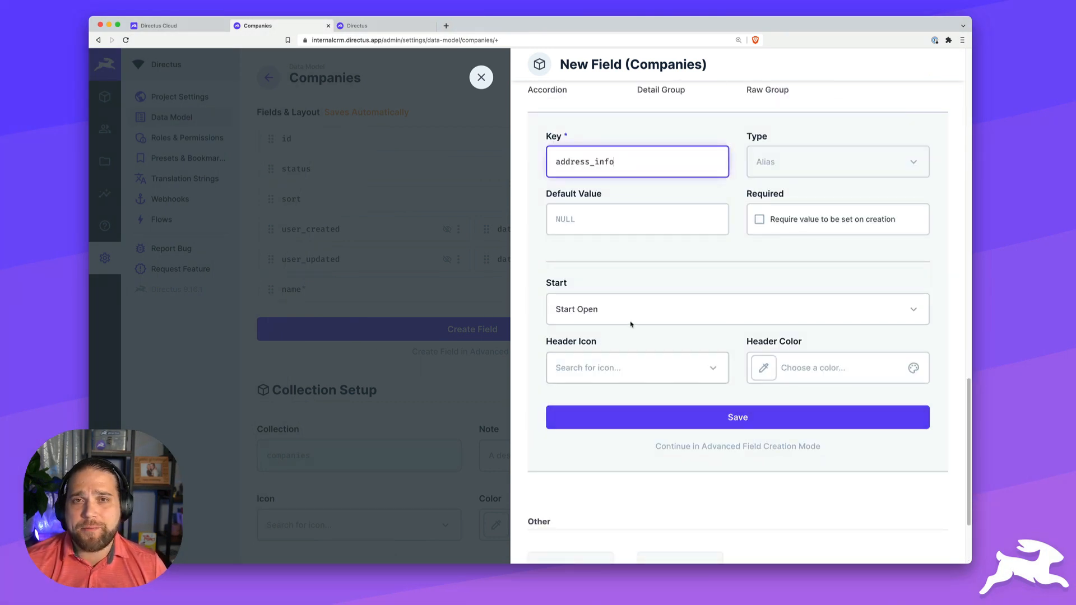
pyautogui.click(869, 369)
pyautogui.click(775, 466)
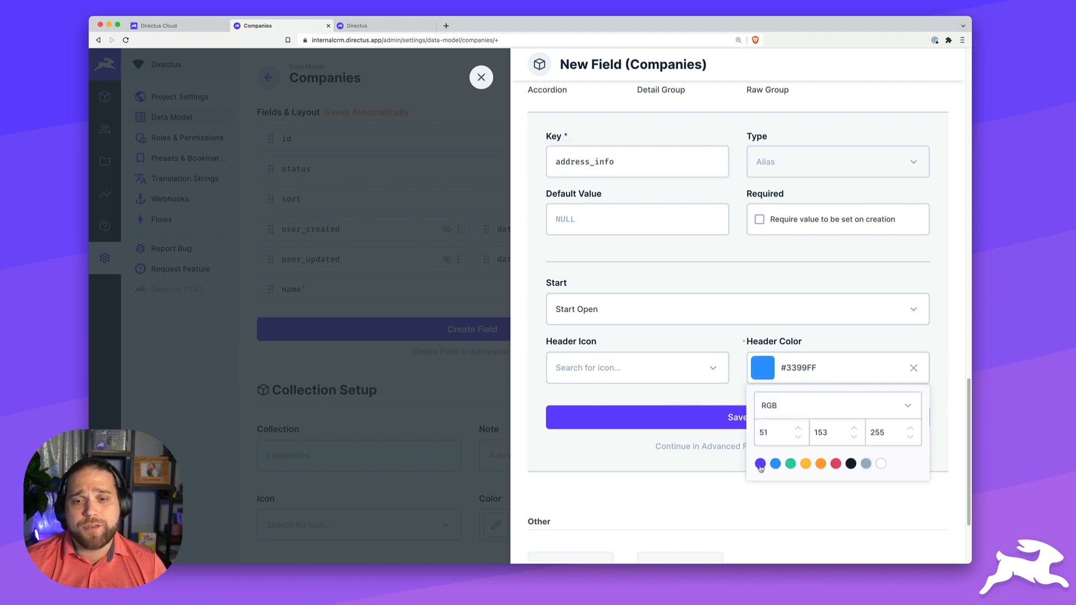
pyautogui.click(624, 371)
pyautogui.write('map')
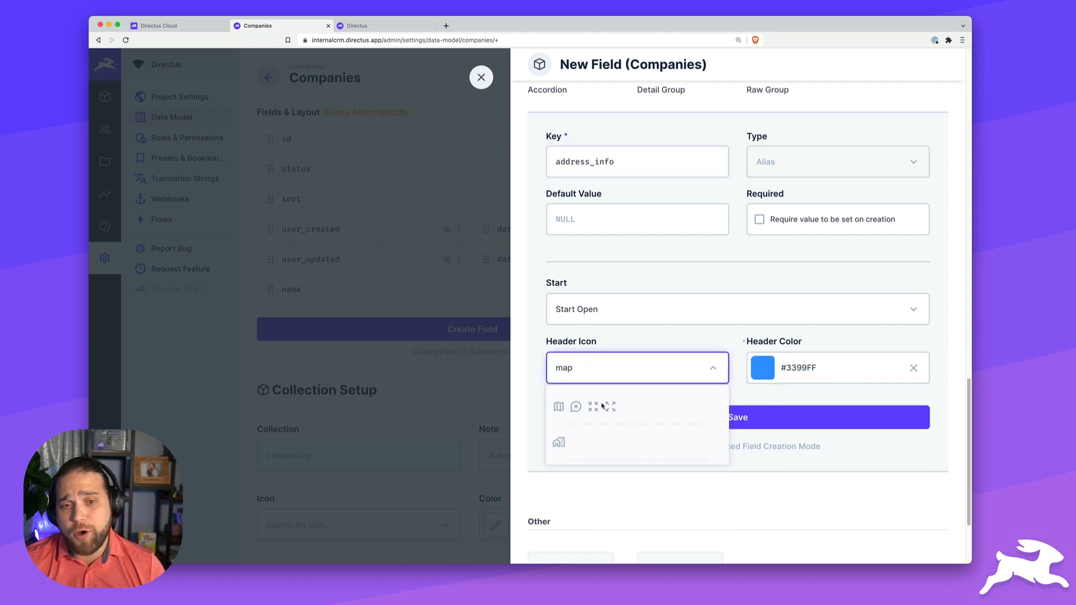
pyautogui.click(558, 406)
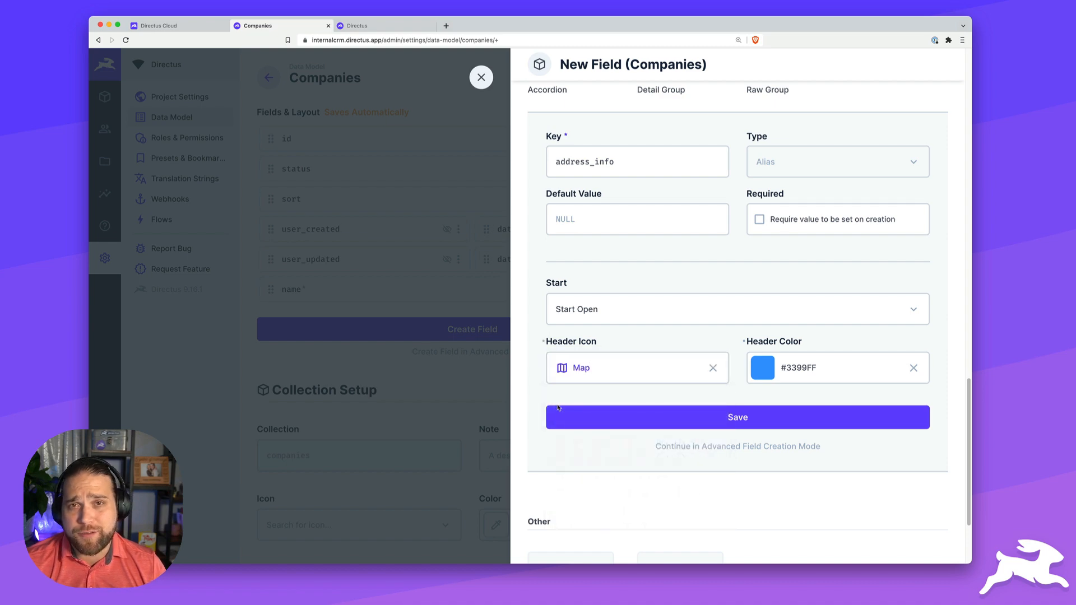
pyautogui.click(743, 422)
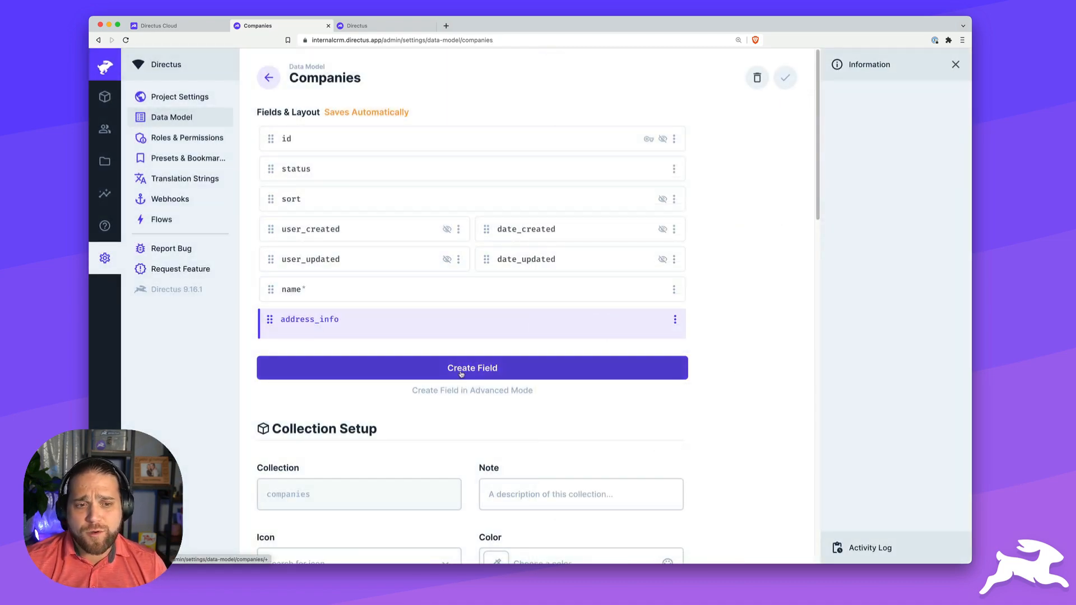
# - Add address_line_1 and address_line_2 text input fields to Companies
pyautogui.click(464, 371)
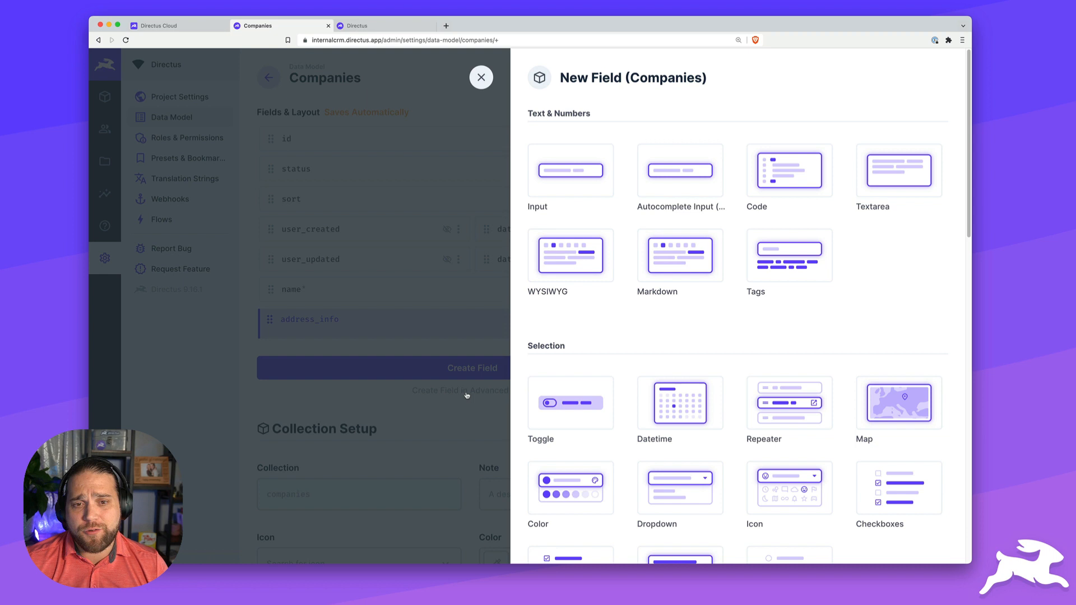
pyautogui.click(580, 165)
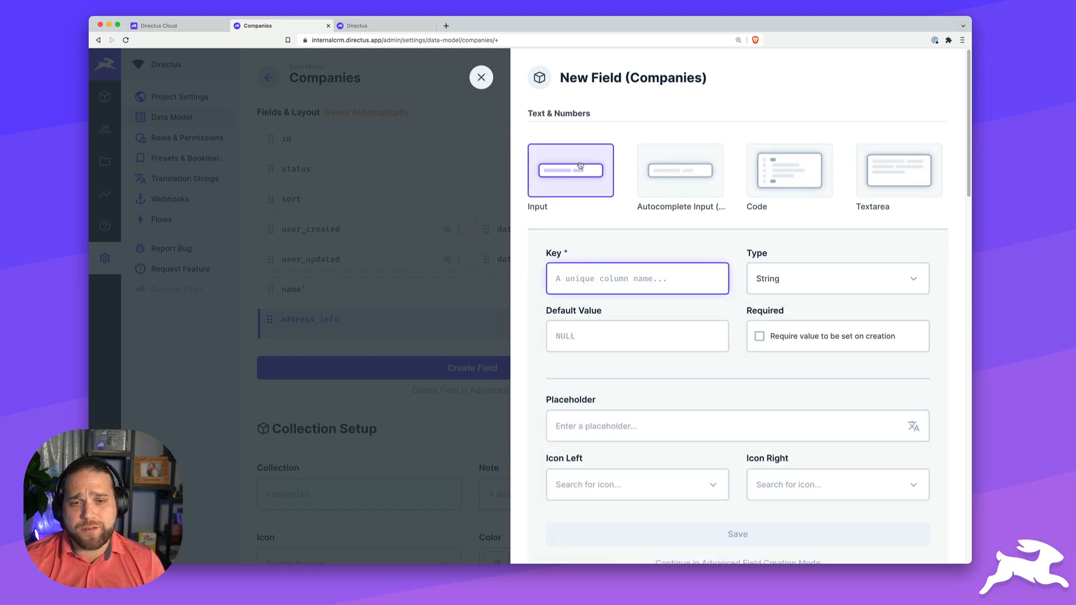
pyautogui.write('line_1')
pyautogui.click(556, 278)
pyautogui.write('address_')
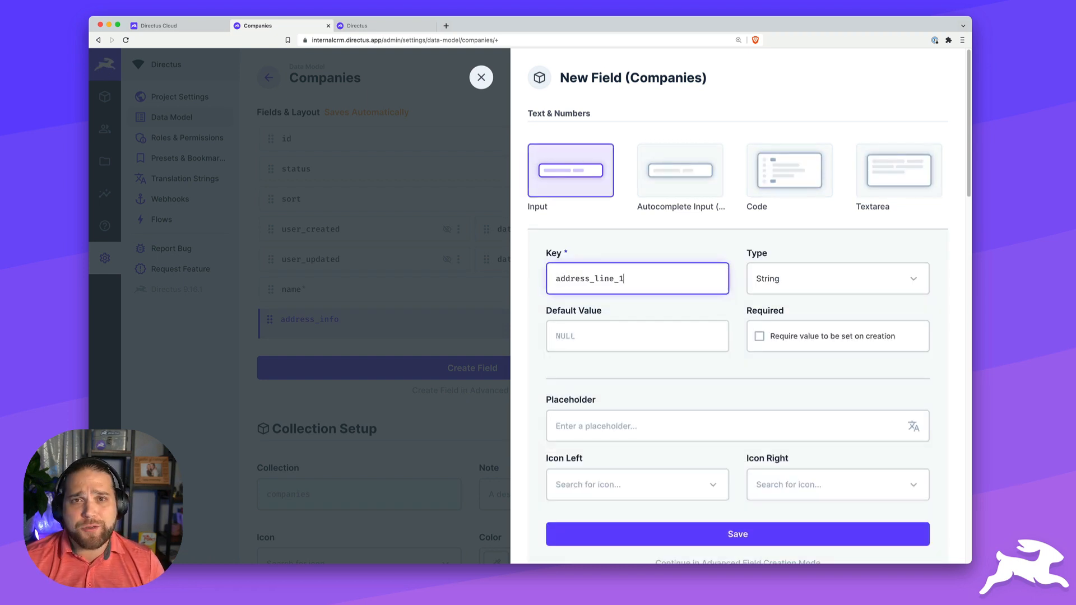
pyautogui.click(722, 533)
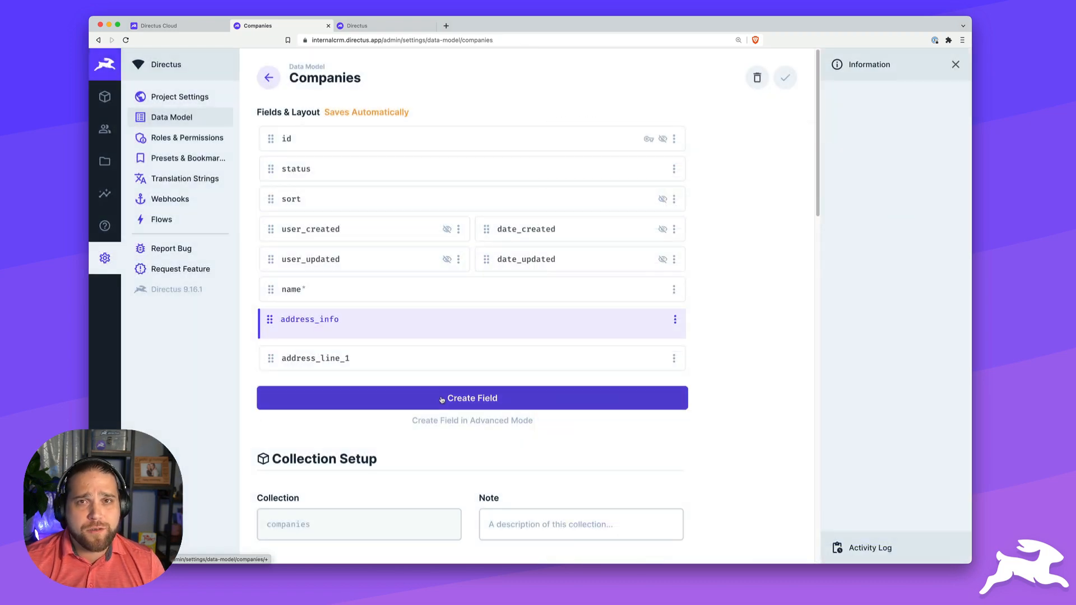
pyautogui.click(442, 400)
pyautogui.click(570, 170)
pyautogui.write('address_')
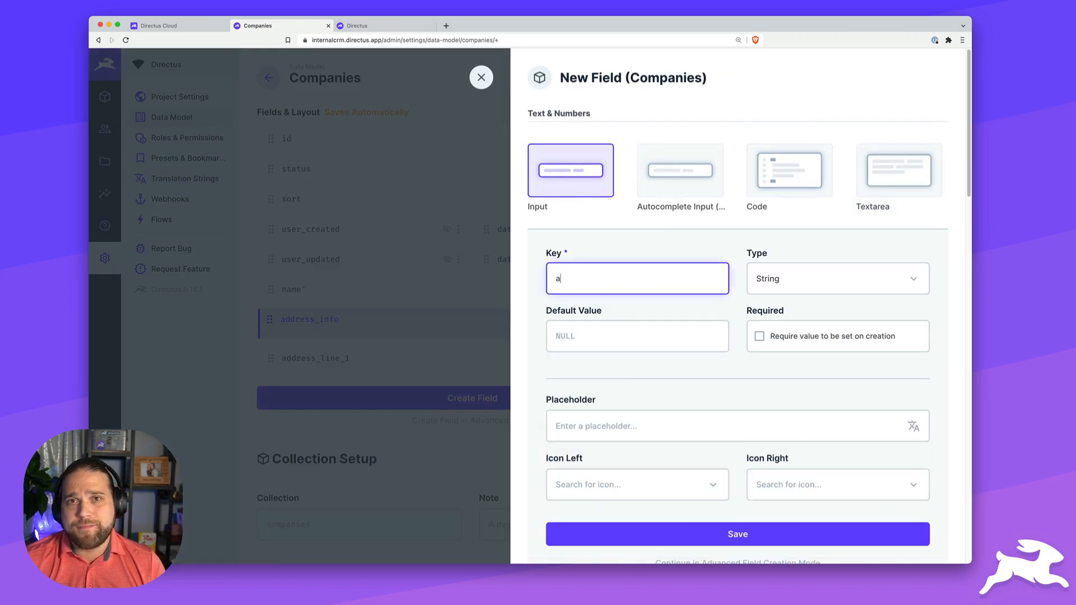
pyautogui.write('line_2')
pyautogui.click(735, 532)
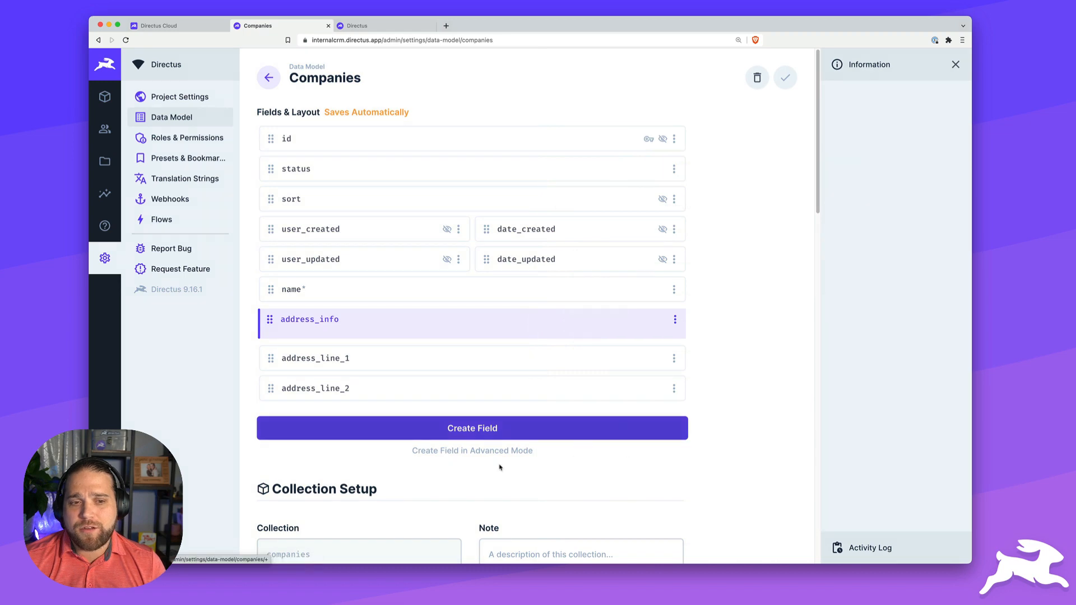
# - Add city, state and postal_code text input fields to Companies
pyautogui.click(468, 433)
pyautogui.click(553, 187)
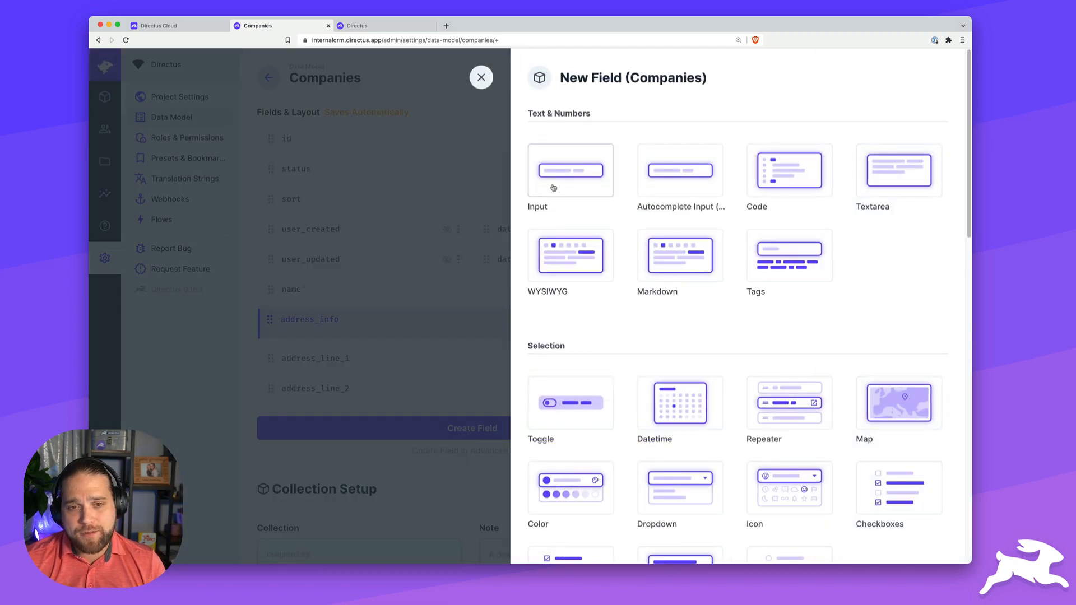
pyautogui.write('city')
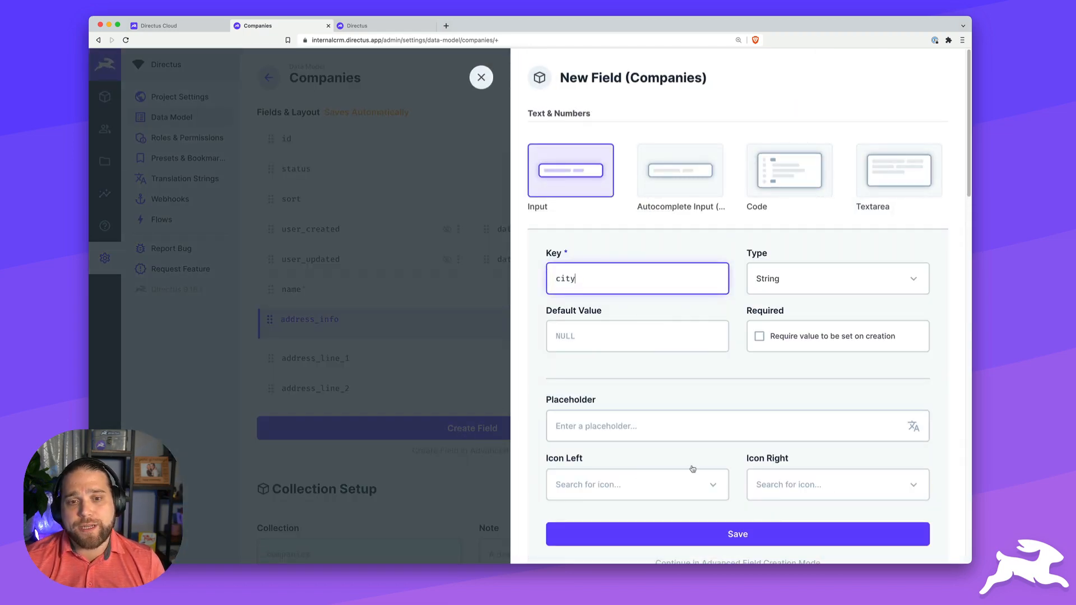
pyautogui.click(734, 534)
pyautogui.click(431, 470)
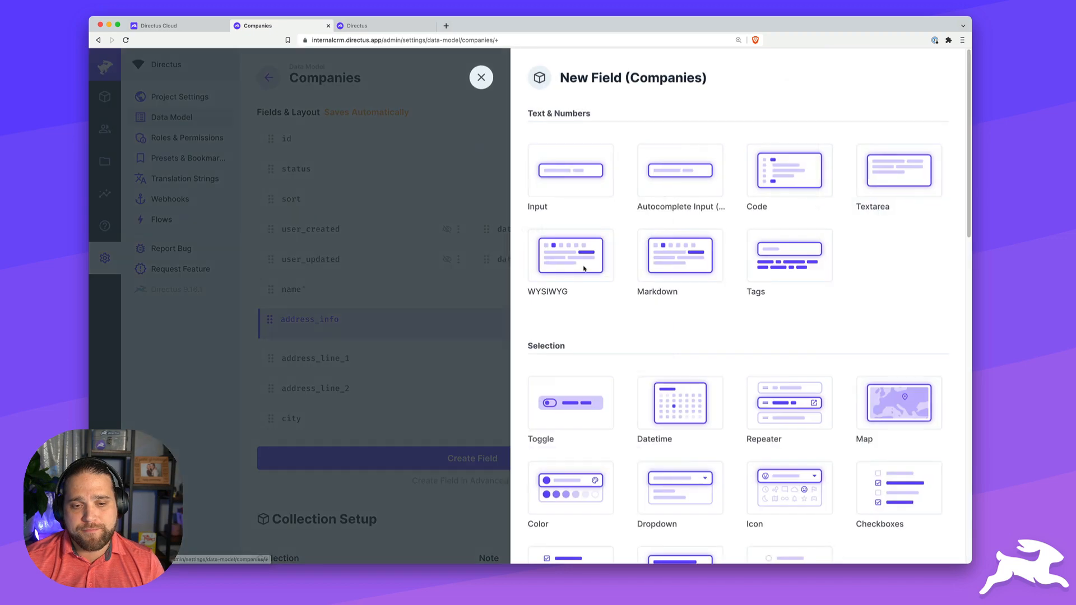
pyautogui.click(566, 185)
pyautogui.write('state')
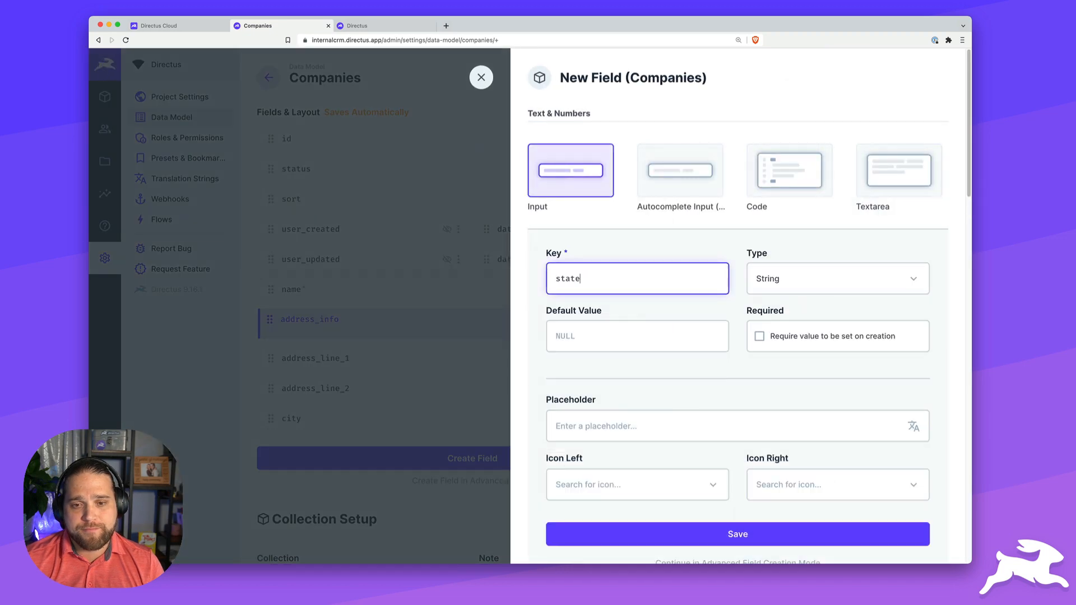
pyautogui.click(722, 532)
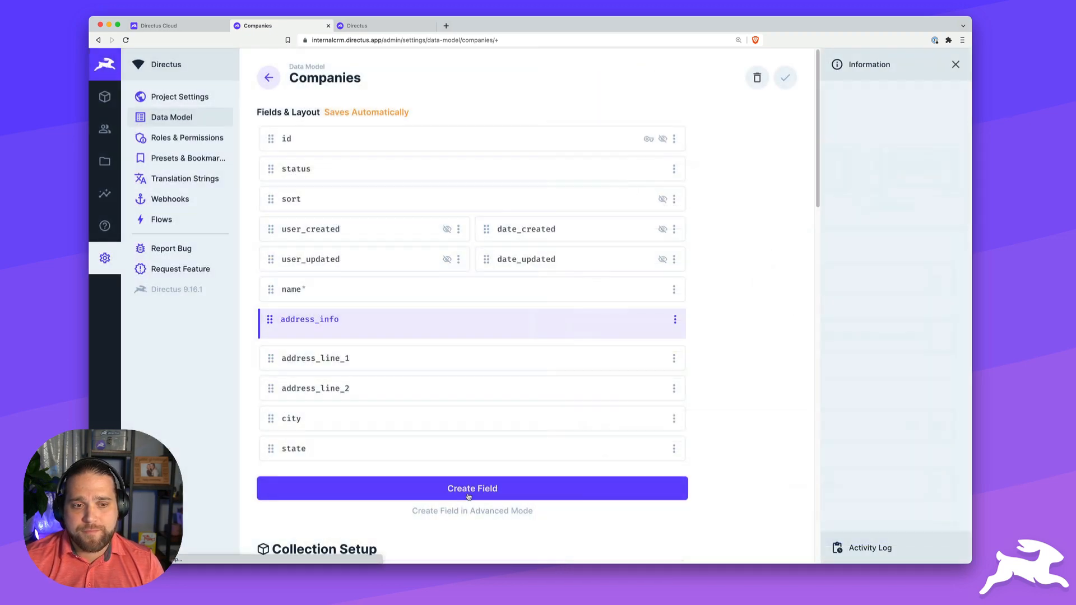
pyautogui.click(471, 490)
pyautogui.click(570, 173)
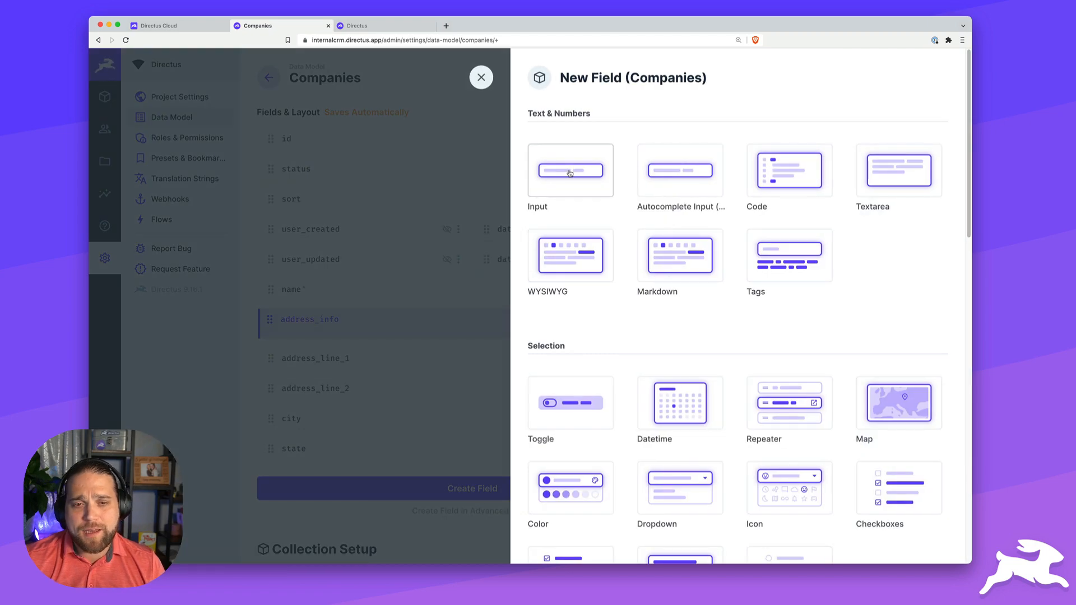
pyautogui.write('postal_code')
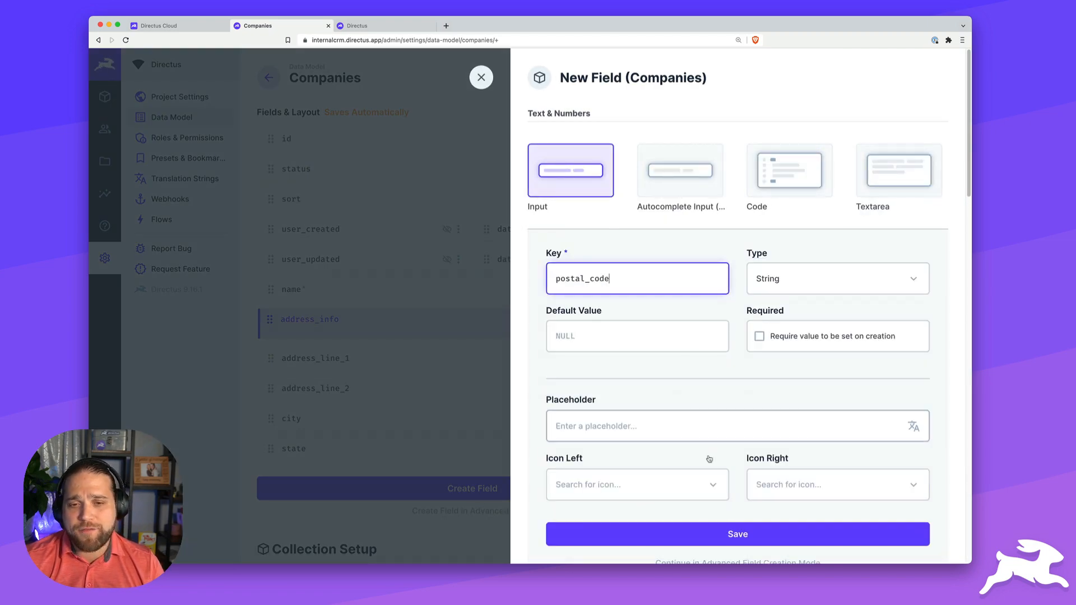
pyautogui.click(722, 535)
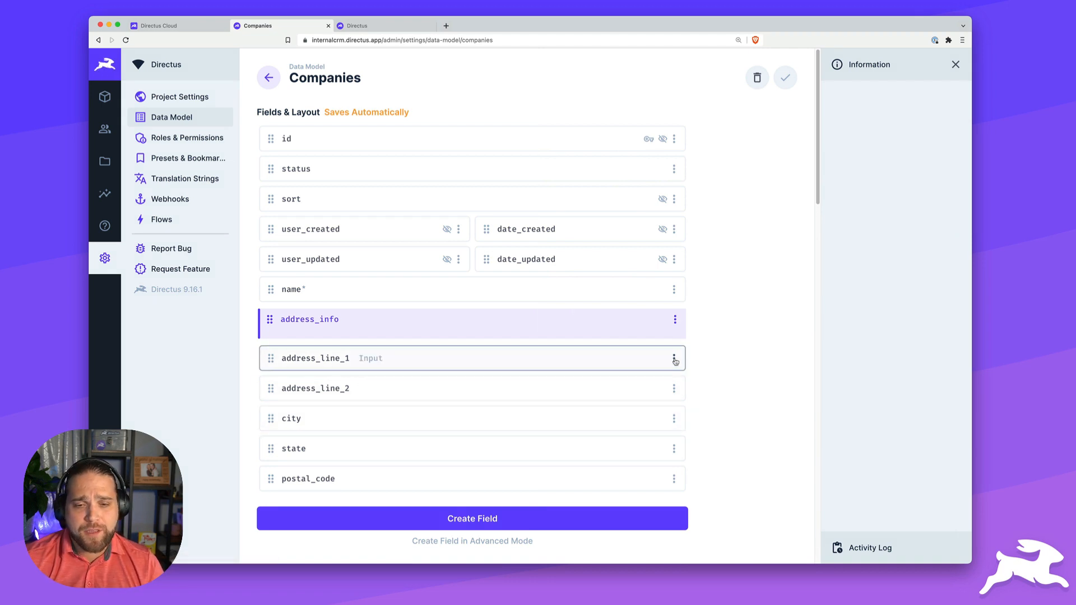
# - Set address_line_1, address_line_2, city and state to Half Width
pyautogui.click(674, 359)
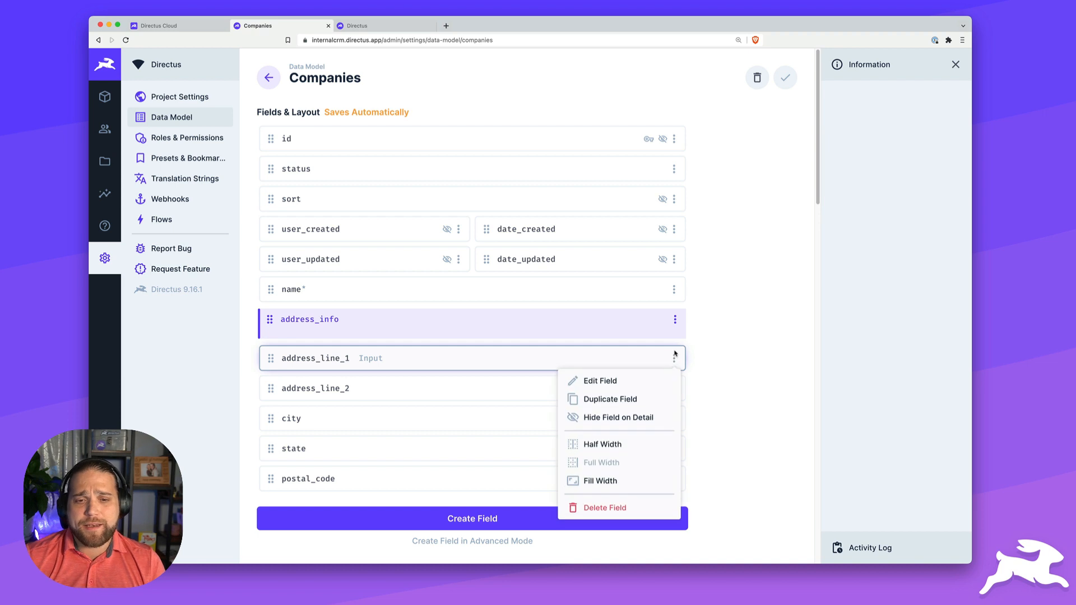
pyautogui.click(650, 446)
pyautogui.click(674, 388)
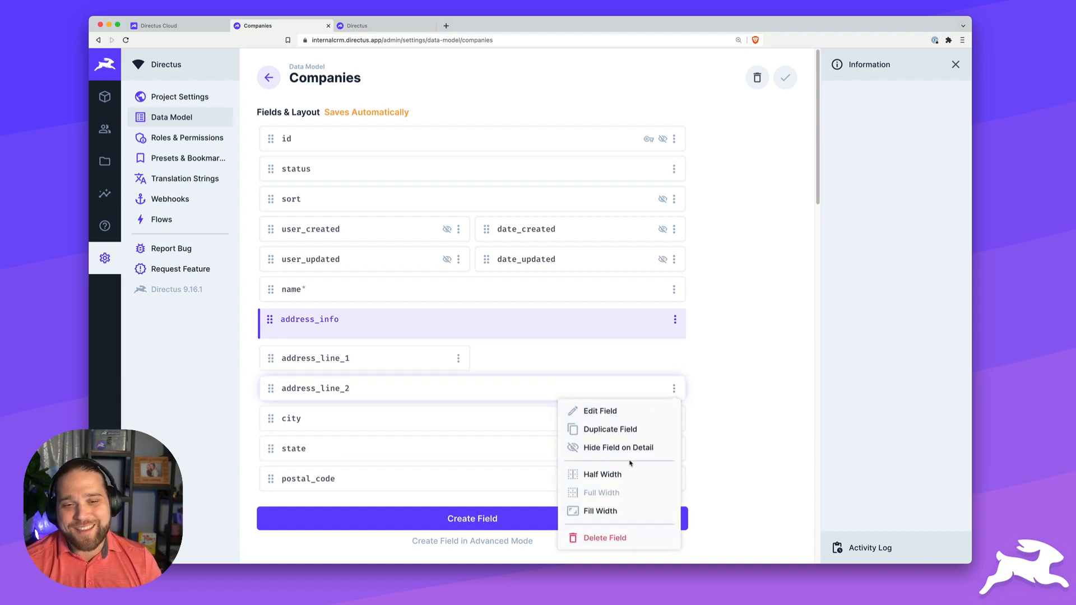
pyautogui.click(598, 475)
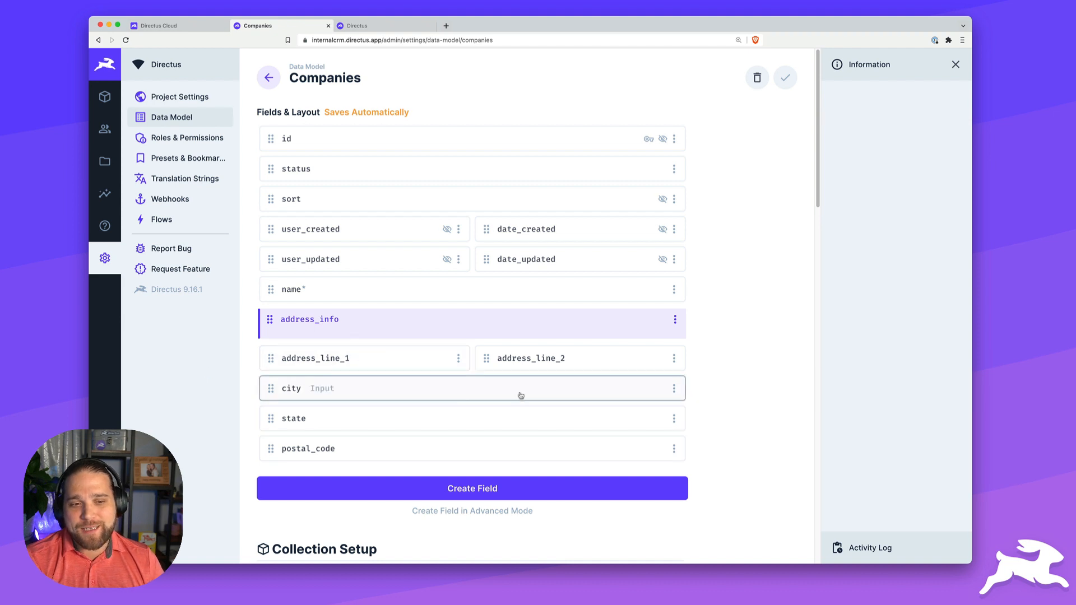
pyautogui.click(674, 388)
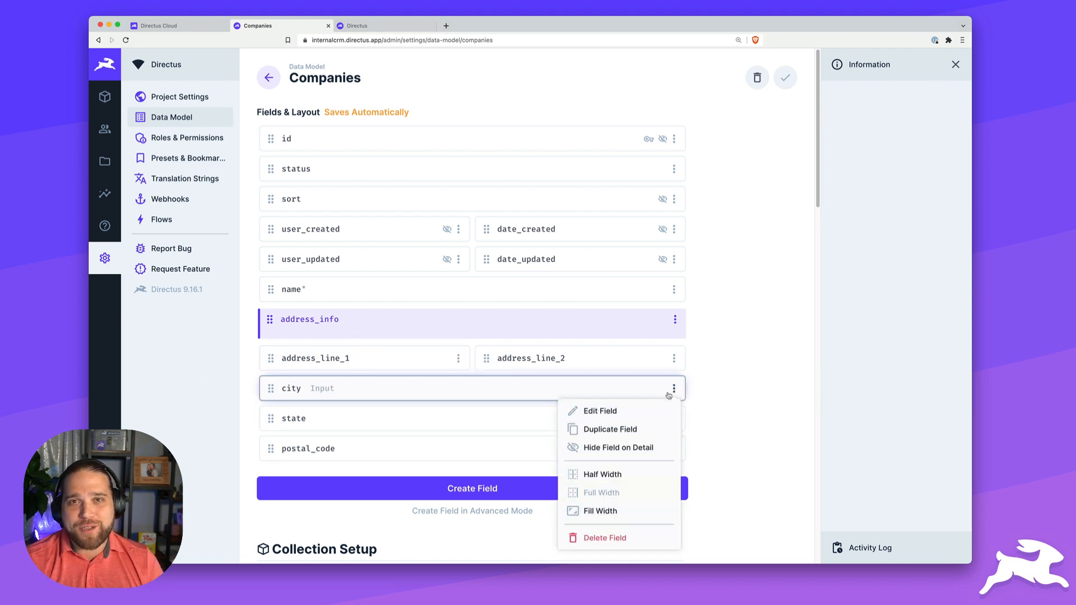
pyautogui.click(626, 472)
pyautogui.click(674, 419)
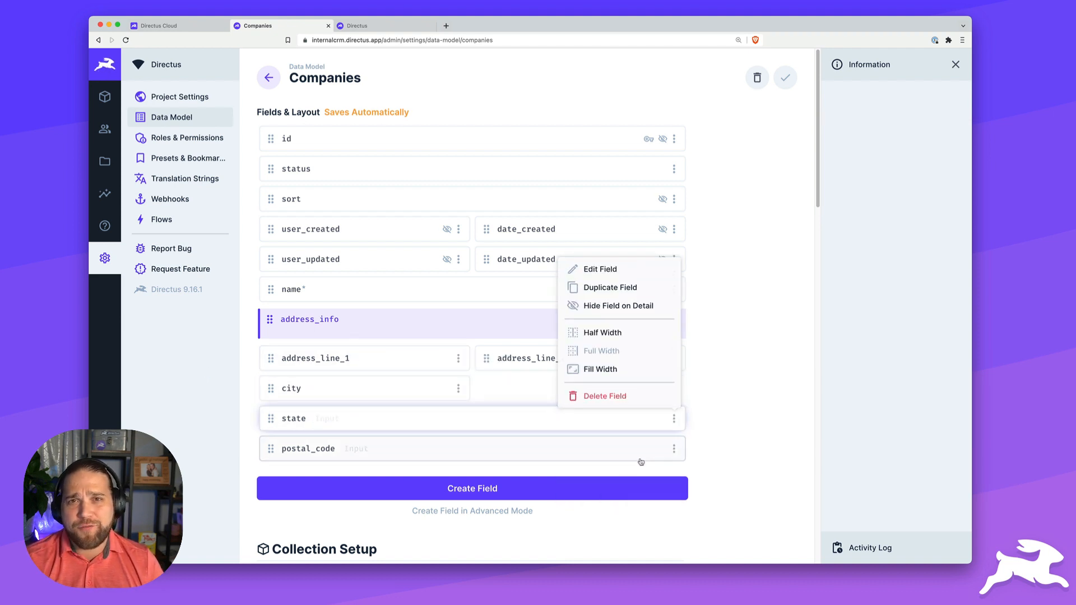
pyautogui.click(628, 333)
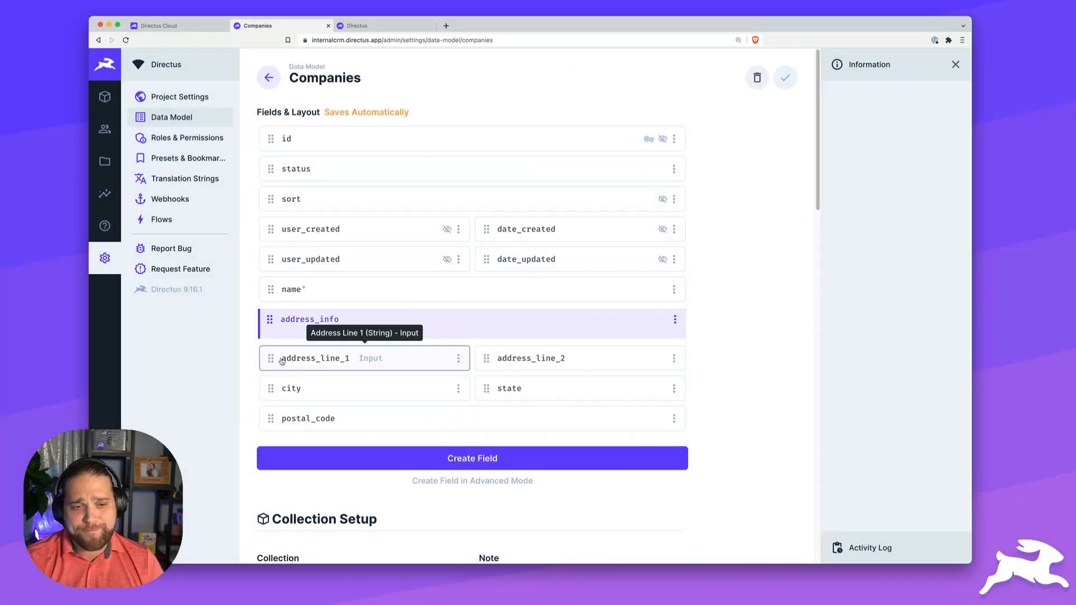
# - Drag the address fields into address_info as line_1/line_2, city/state, then postal_code
pyautogui.moveTo(271, 358)
pyautogui.mouseDown()
pyautogui.moveTo(282, 332)
pyautogui.moveTo(276, 346)
pyautogui.mouseUp()
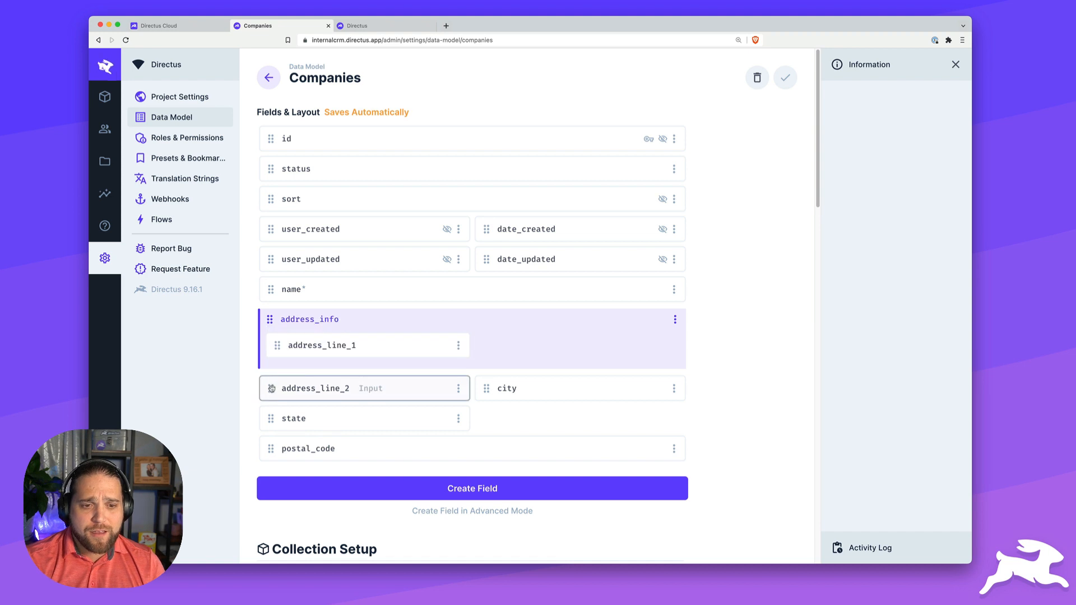
pyautogui.moveTo(271, 388)
pyautogui.mouseDown()
pyautogui.moveTo(497, 345)
pyautogui.moveTo(270, 367)
pyautogui.moveTo(278, 377)
pyautogui.mouseUp()
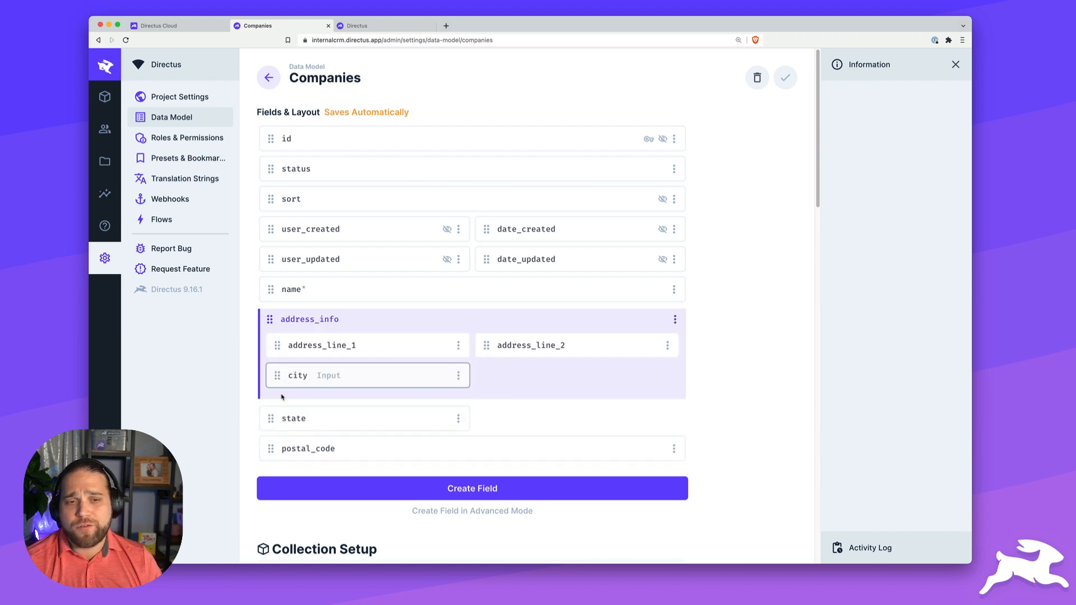
pyautogui.moveTo(271, 419); pyautogui.dragTo(440, 392)
pyautogui.moveTo(271, 416)
pyautogui.mouseDown()
pyautogui.moveTo(280, 405)
pyautogui.moveTo(292, 414)
pyautogui.mouseUp()
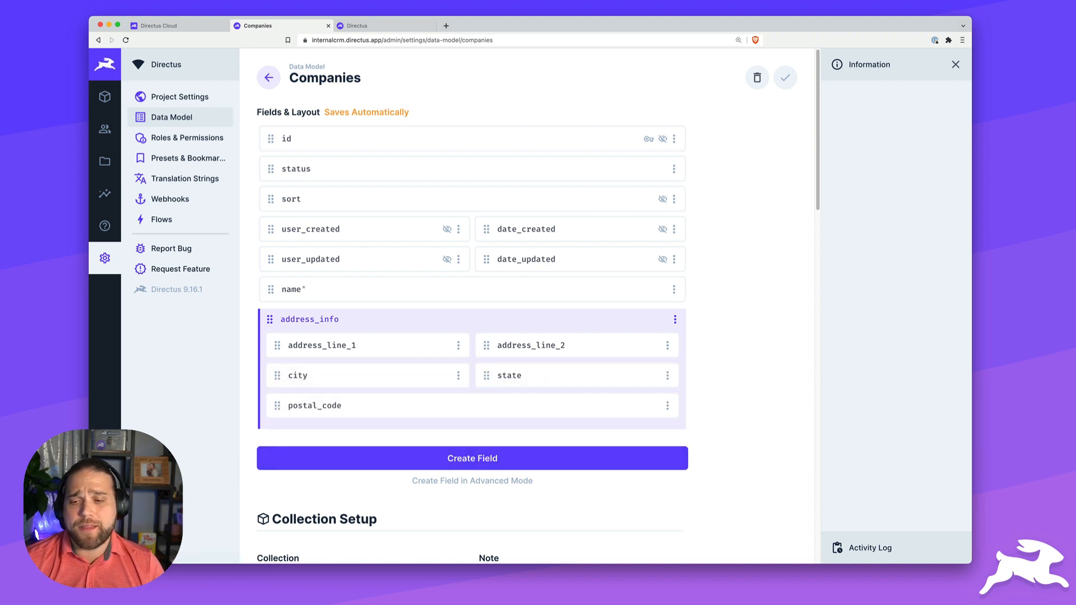
# - Create a relational Image field with the key 'logo' in Companies
pyautogui.click(474, 460)
pyautogui.scroll(-3, 705, 365)
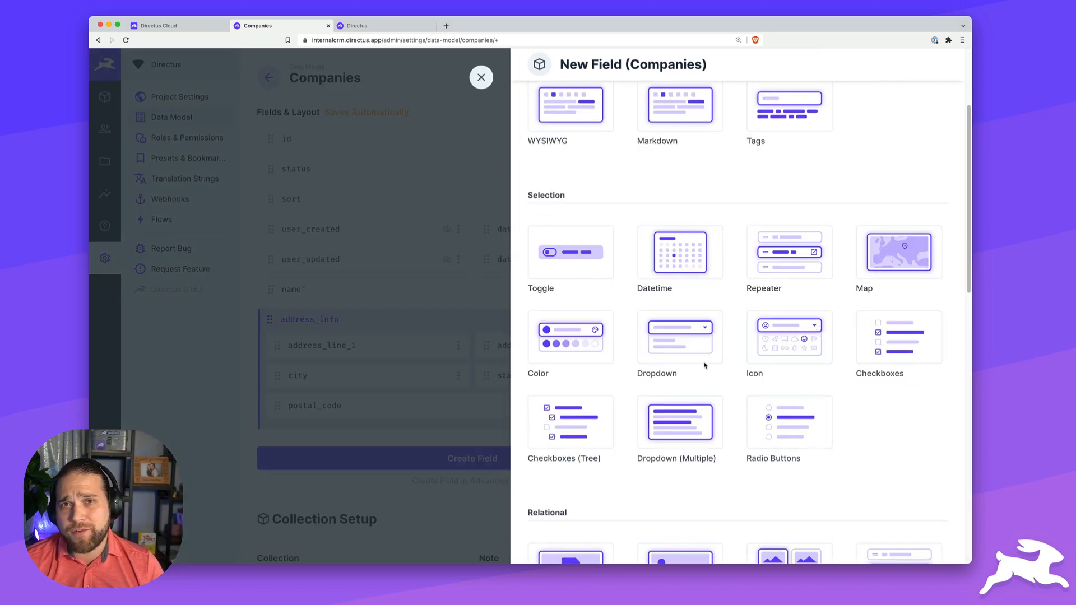
pyautogui.scroll(-4, 705, 365)
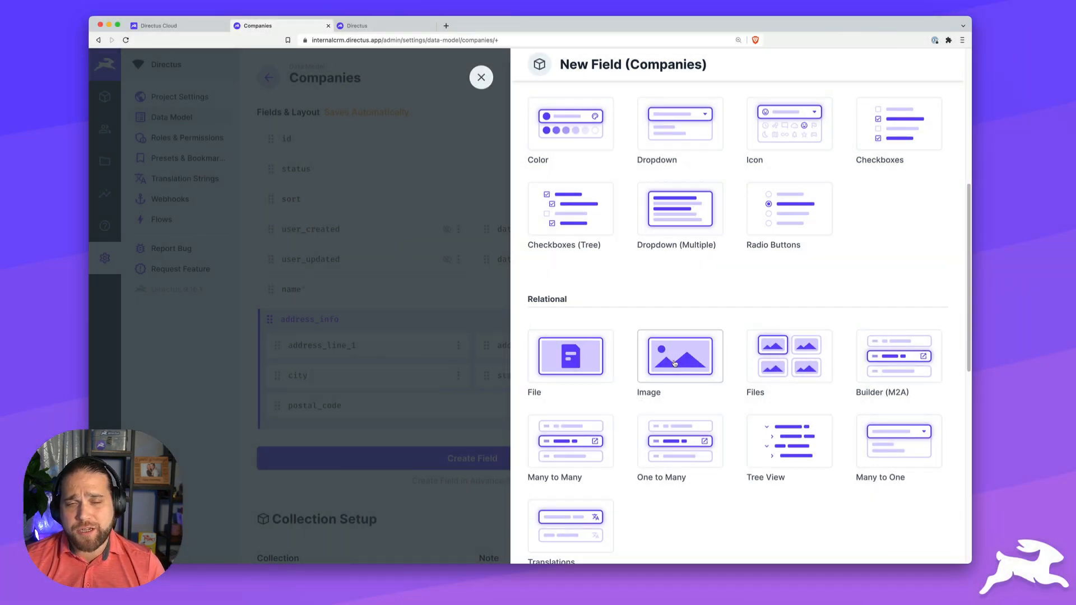
pyautogui.click(673, 368)
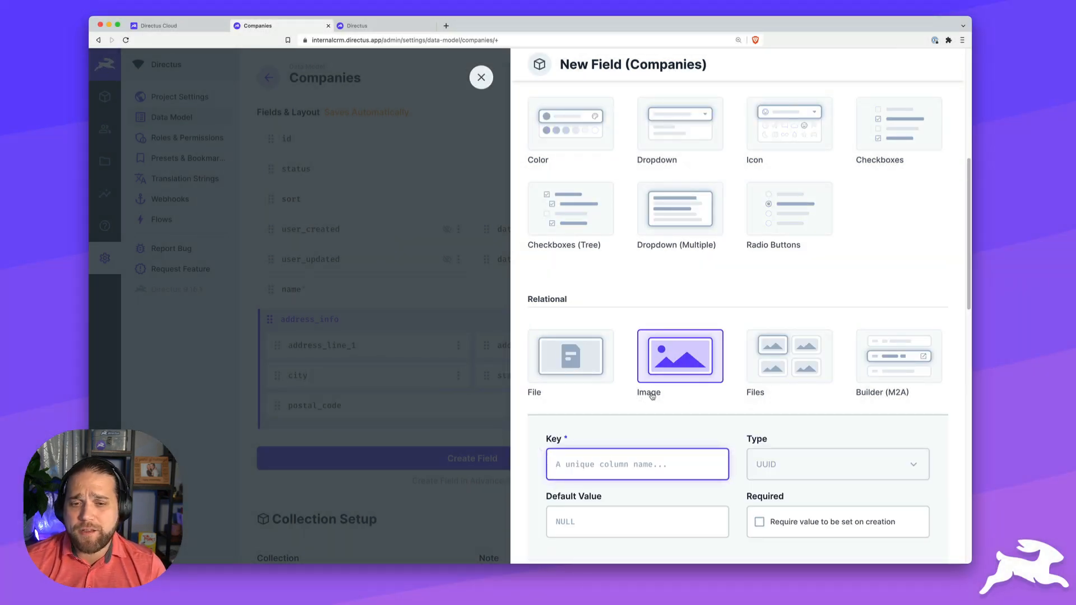
pyautogui.write('logo')
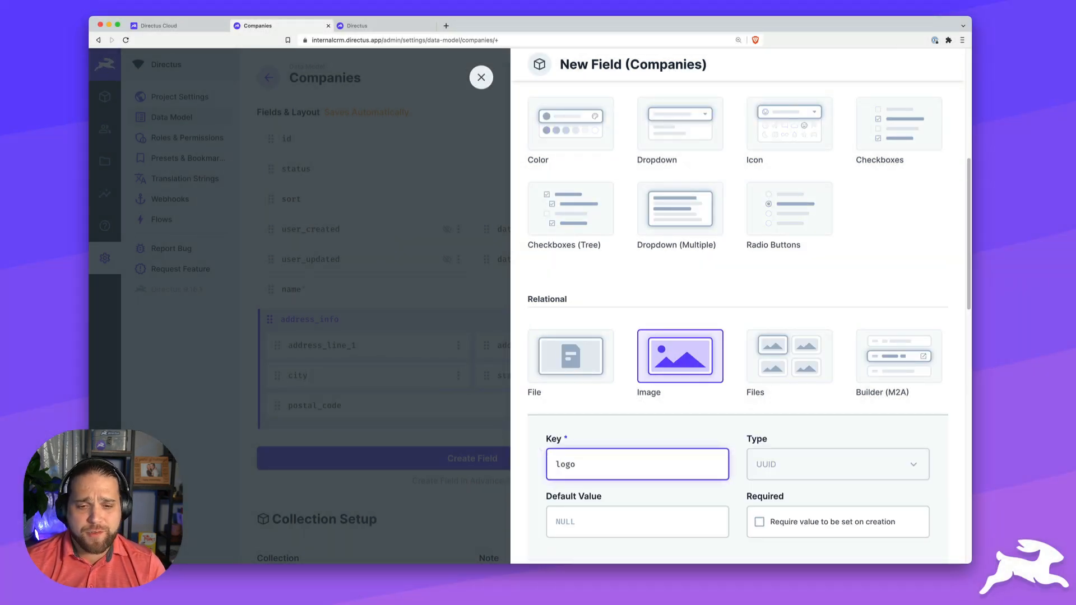
pyautogui.scroll(-5, 679, 471)
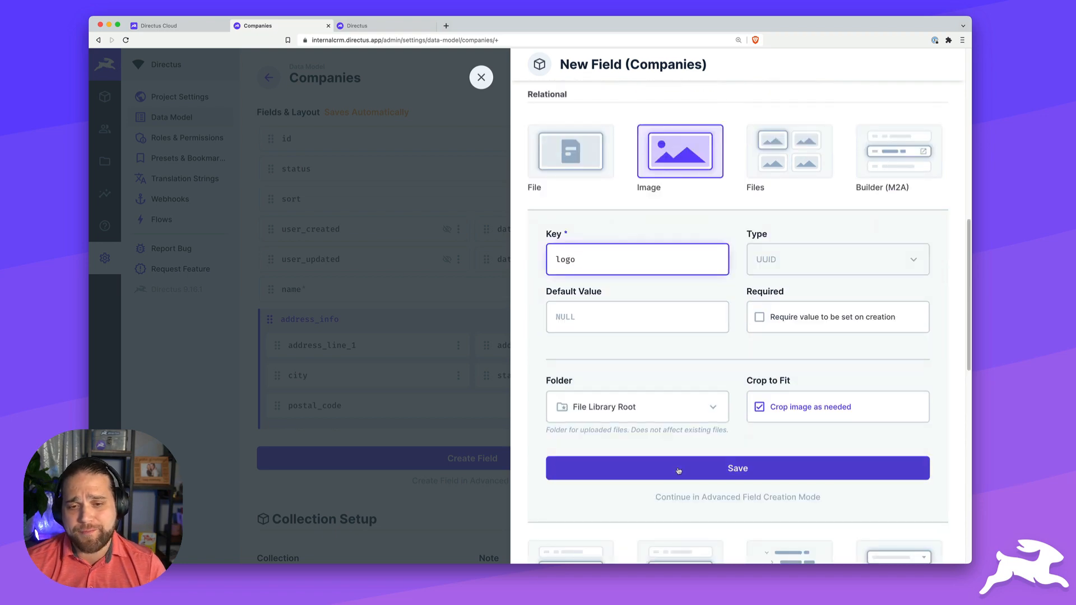
pyautogui.click(713, 476)
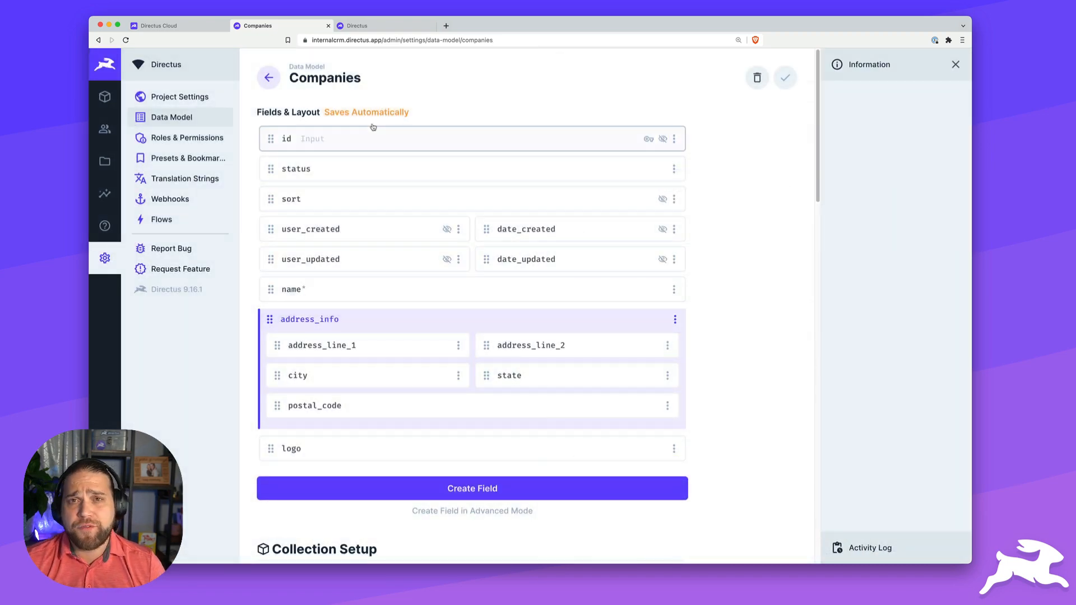
# - Start a new collection named contacts with a Generated UUID primary key
pyautogui.click(270, 78)
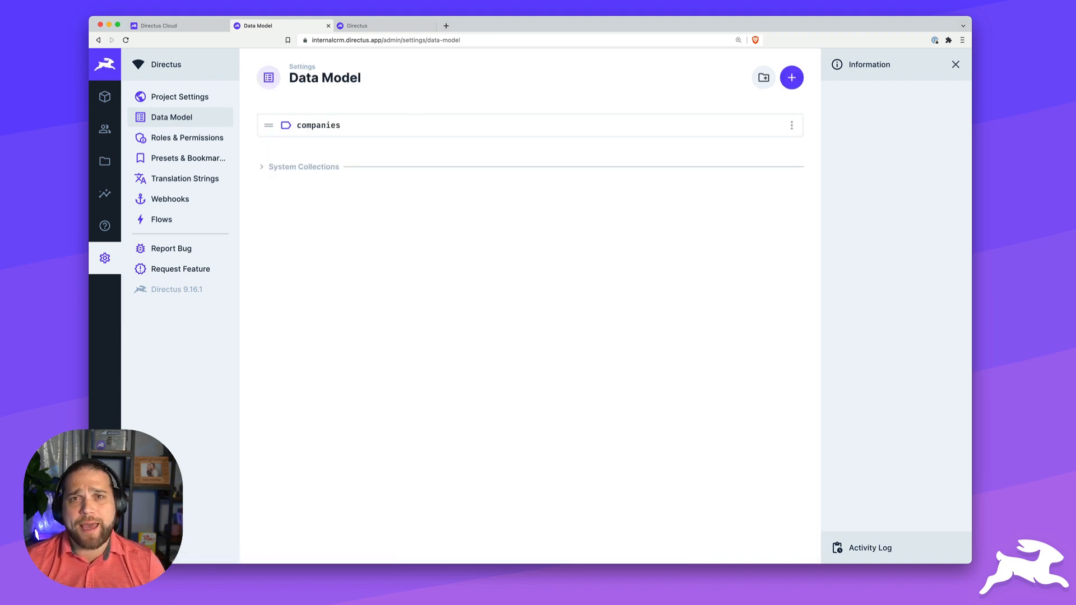
pyautogui.click(792, 78)
pyautogui.write('contacts')
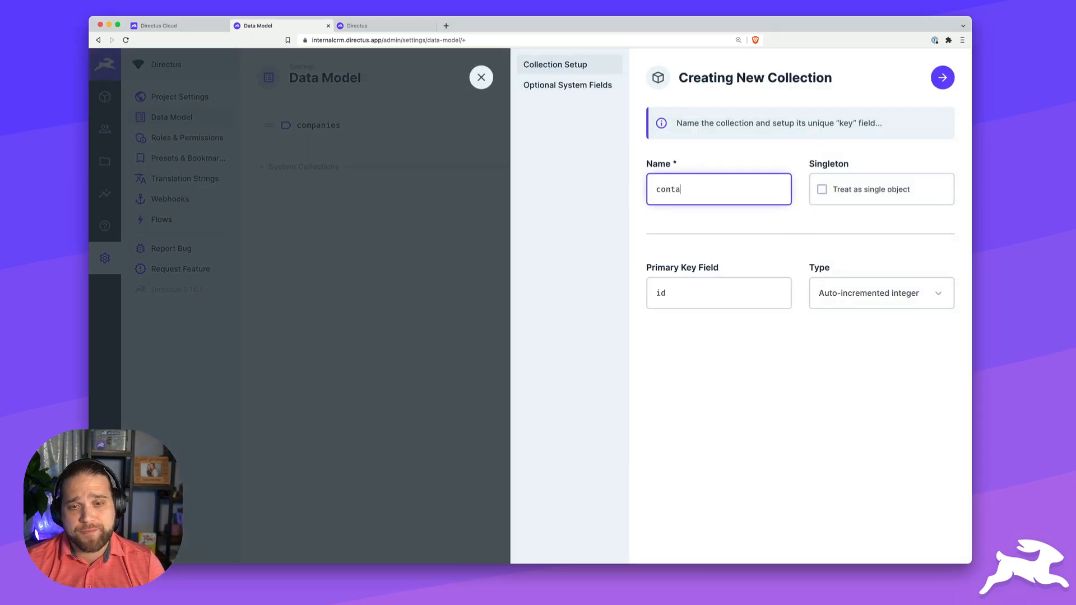
pyautogui.click(857, 293)
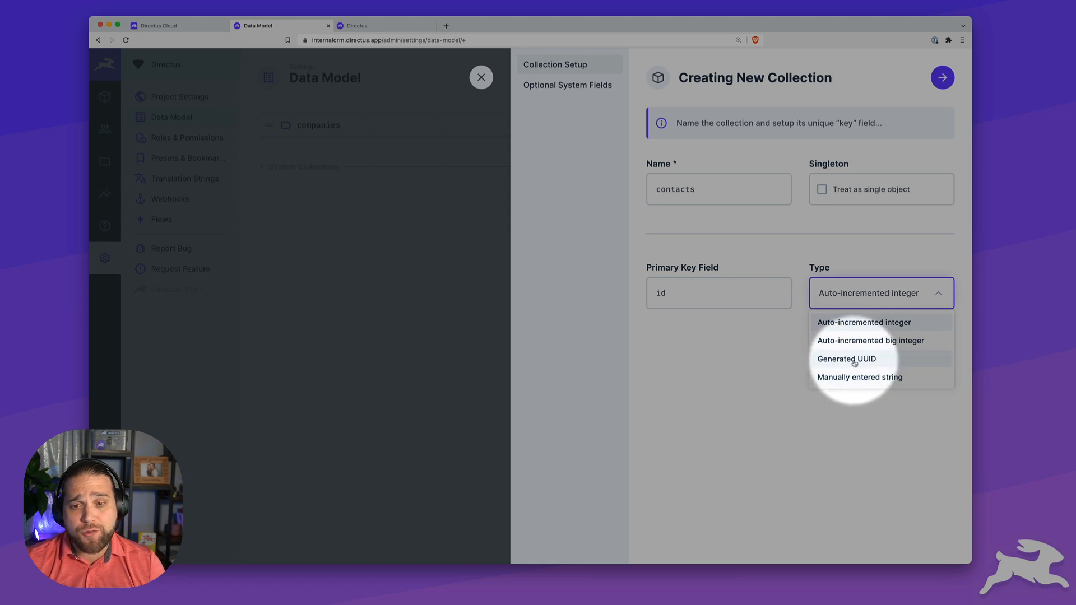
pyautogui.click(853, 361)
# - Enable status, sort, date_created, user_created, date_updated and user_updated system fields
pyautogui.click(662, 189)
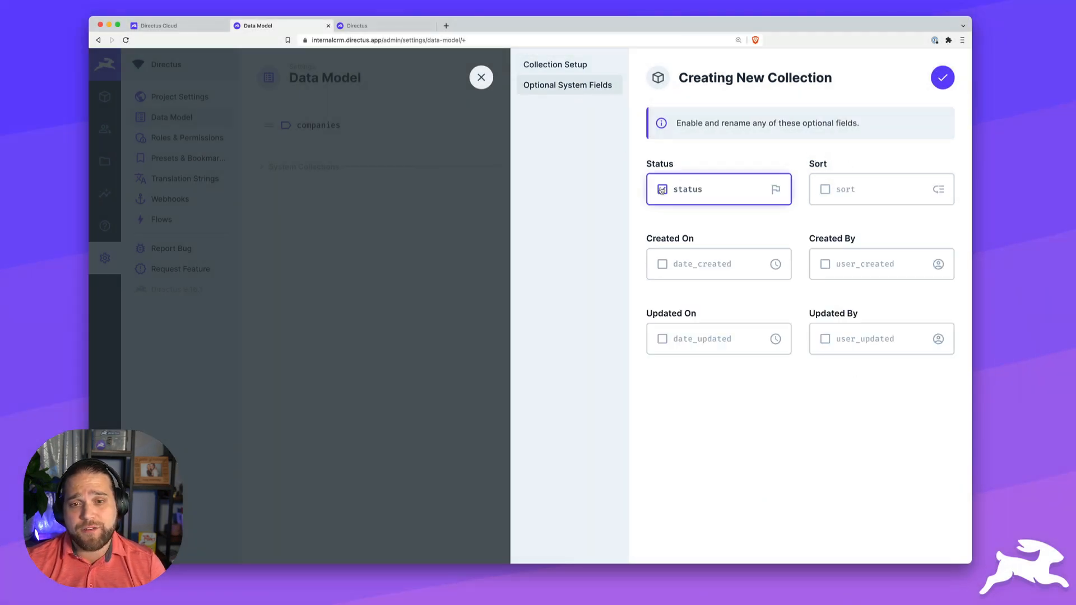
pyautogui.click(662, 264)
pyautogui.click(662, 339)
pyautogui.click(825, 339)
pyautogui.click(825, 264)
pyautogui.click(825, 189)
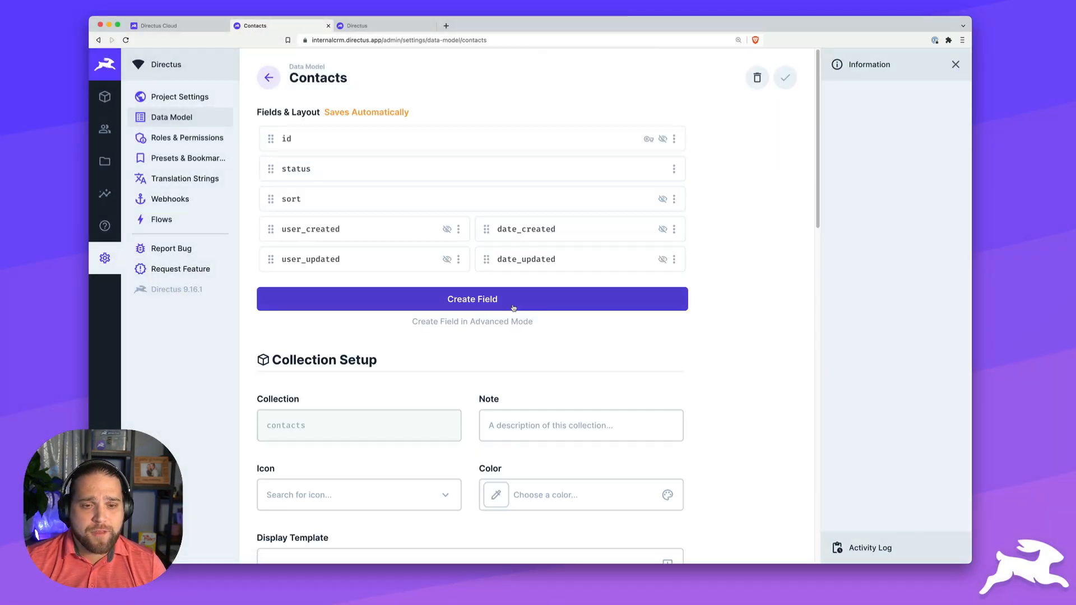
# - Add a first_name text input field to Contacts and make it Half Width
pyautogui.click(513, 308)
pyautogui.click(570, 172)
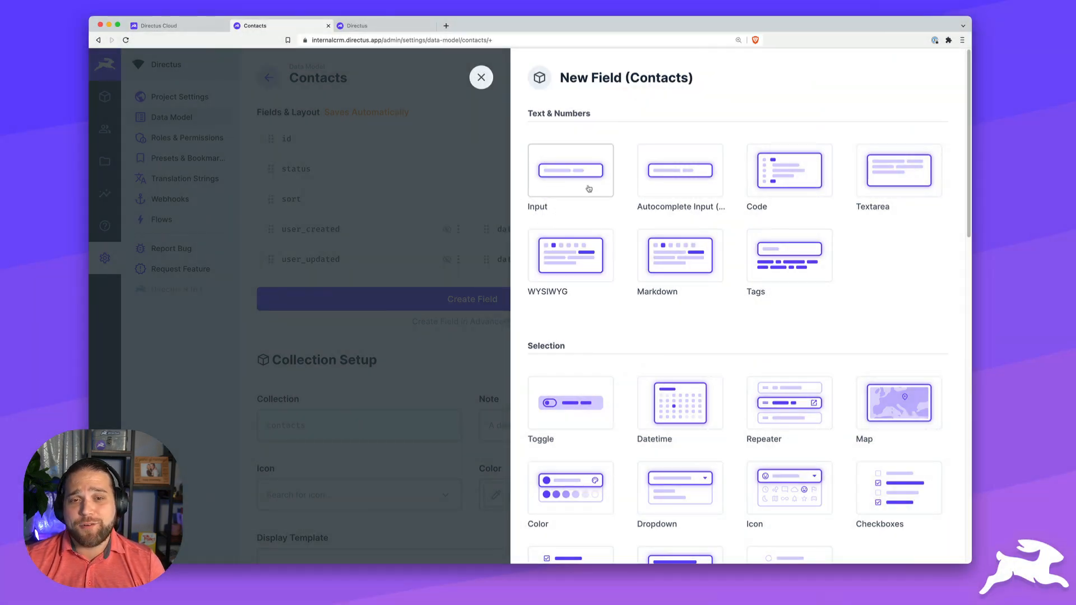
pyautogui.click(584, 179)
pyautogui.write('first_name')
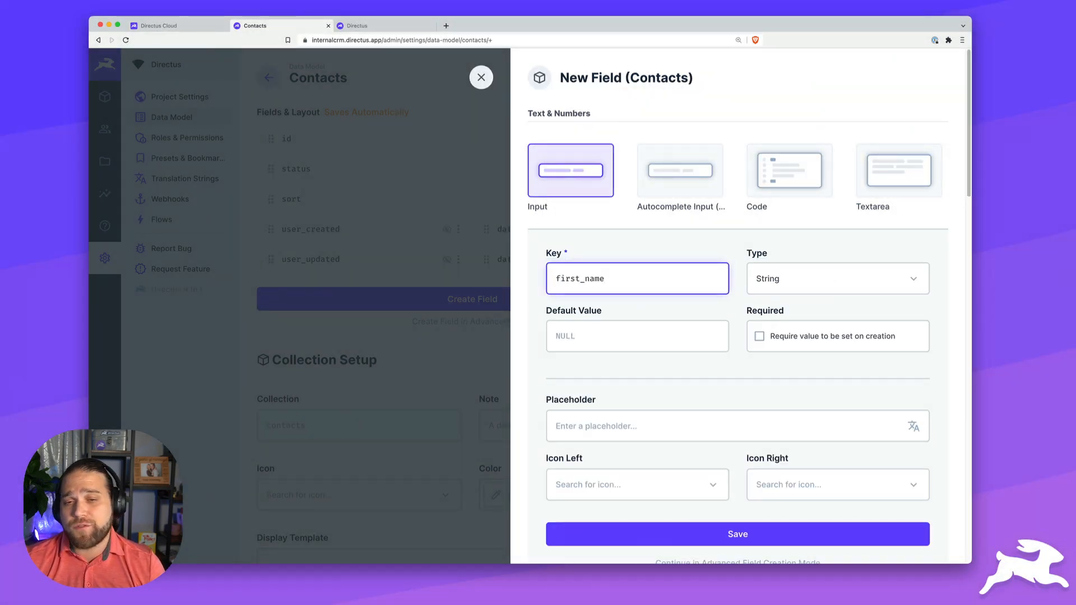
pyautogui.click(746, 535)
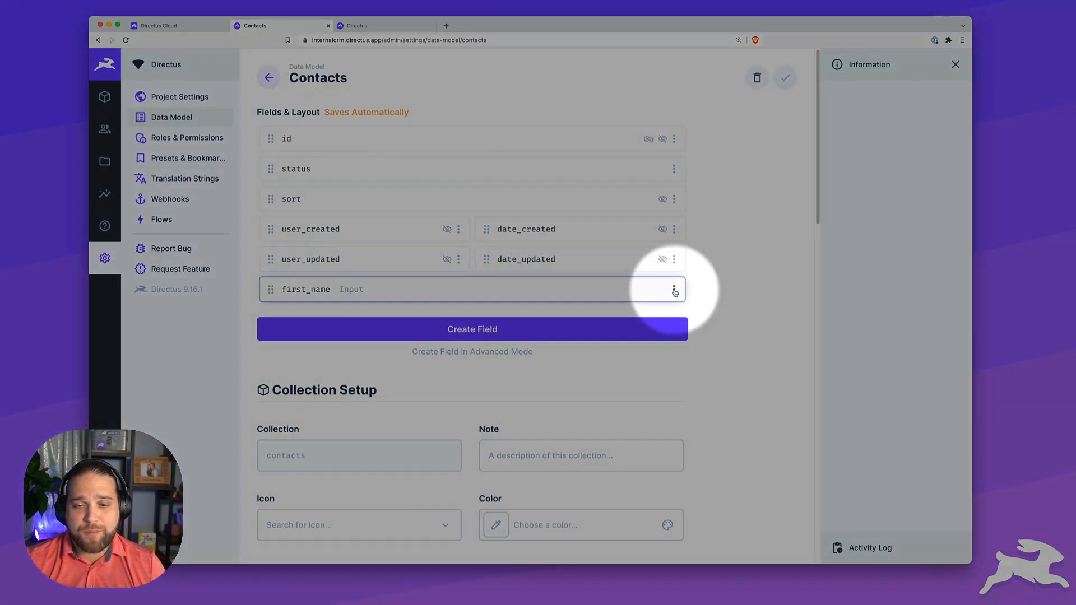
pyautogui.click(674, 290)
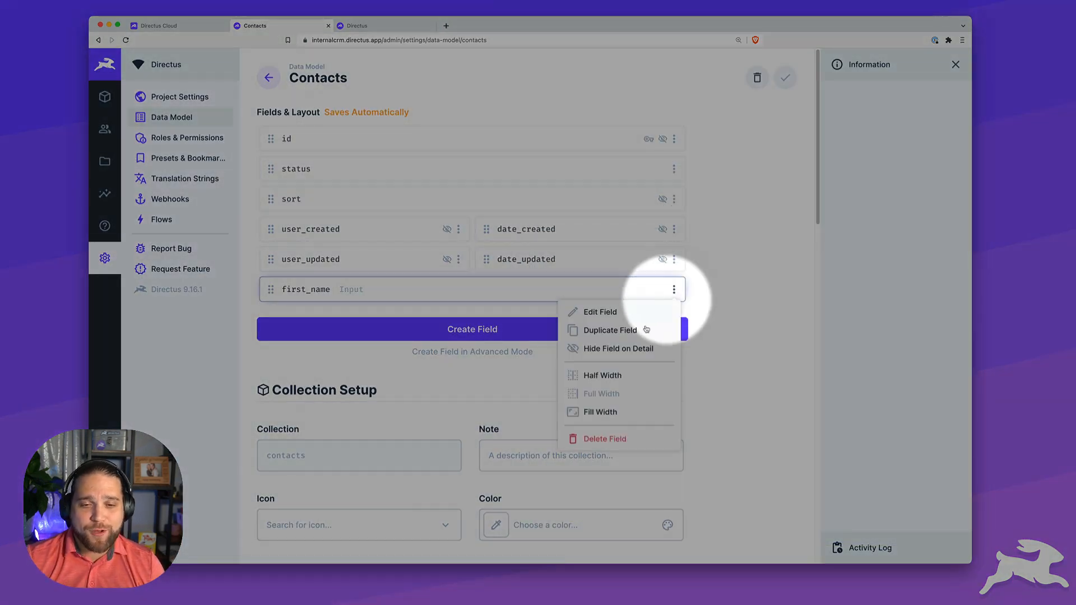
pyautogui.click(610, 379)
# - Add a last_name text input field at Half Width beside first_name
pyautogui.click(526, 335)
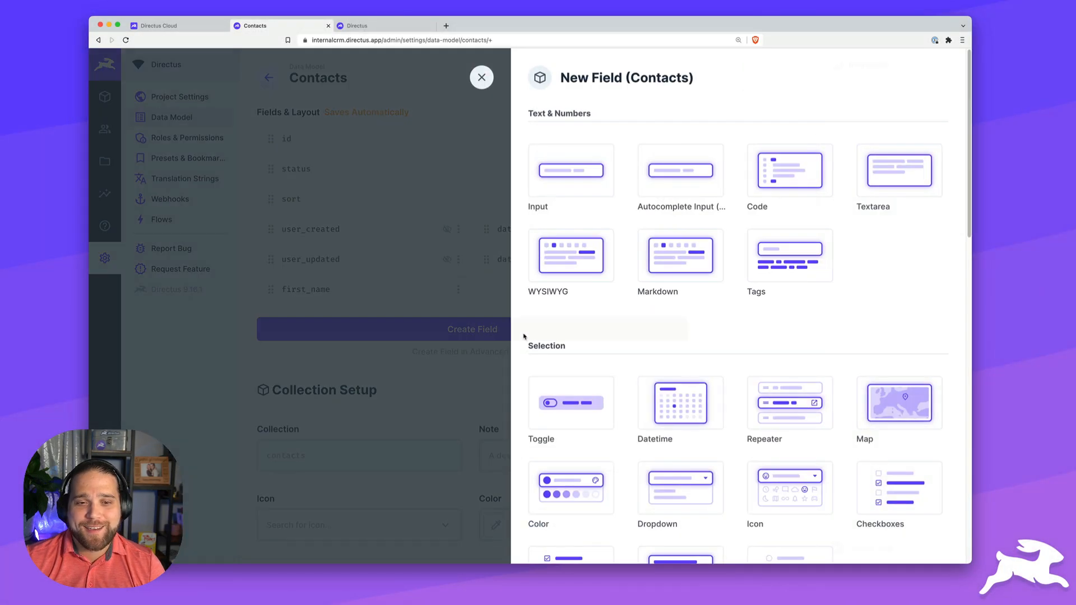
pyautogui.click(575, 180)
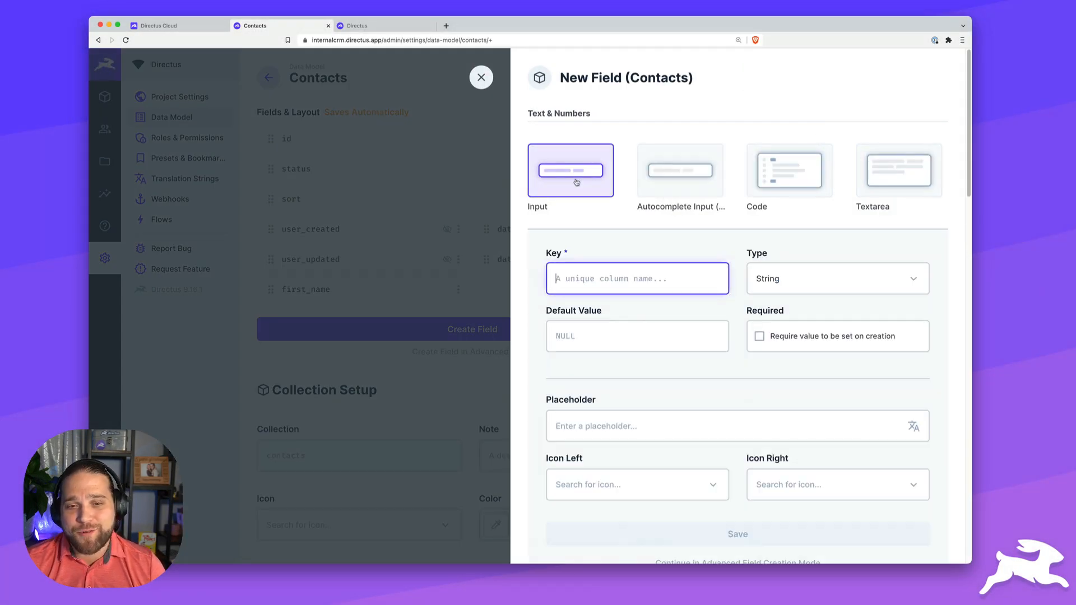
pyautogui.write('last_name')
pyautogui.click(720, 534)
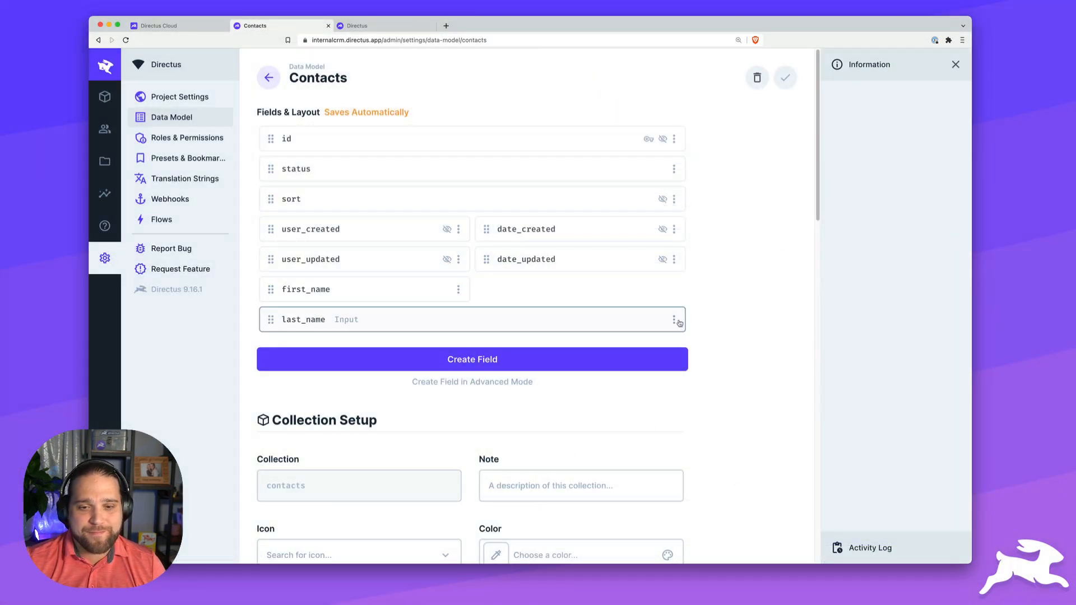
pyautogui.click(674, 319)
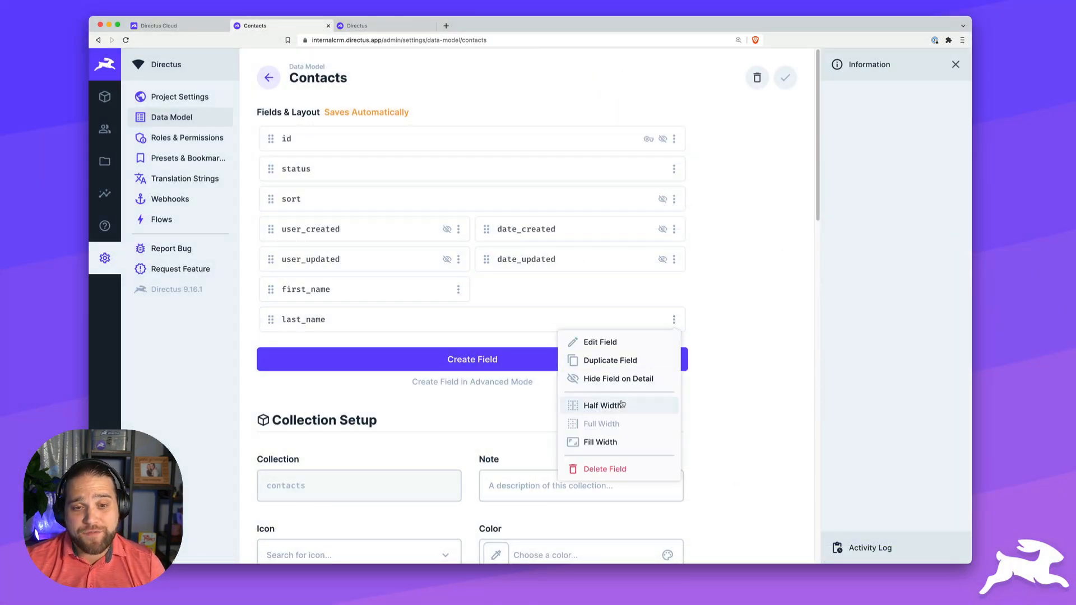
pyautogui.click(622, 406)
pyautogui.click(486, 330)
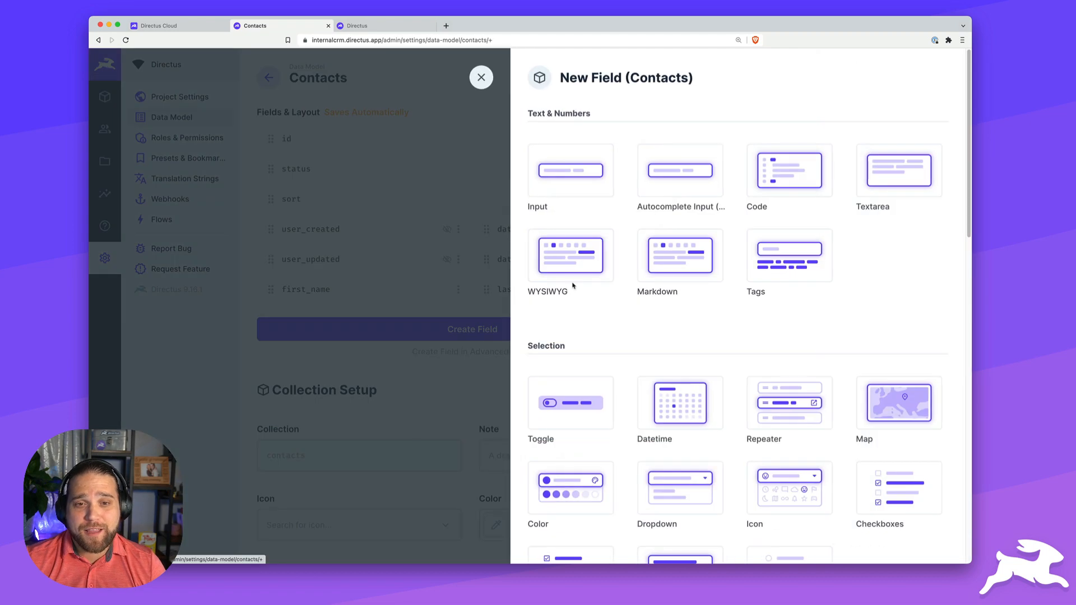
# - Create a required 'email' text input with an @ left icon and a sample e-mail placeholder
pyautogui.click(587, 173)
pyautogui.write('email')
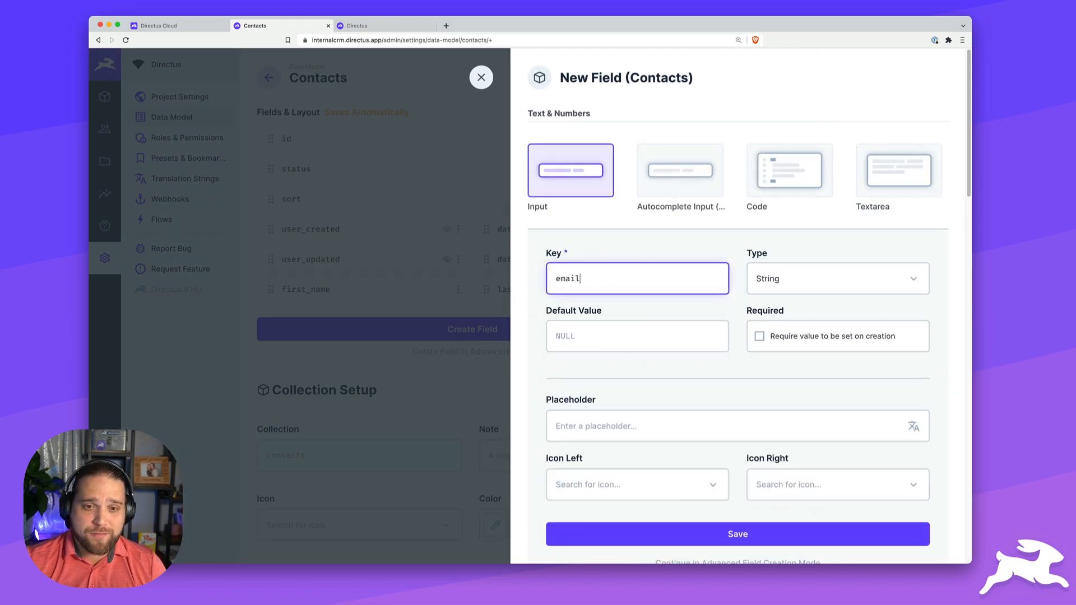
pyautogui.click(627, 488)
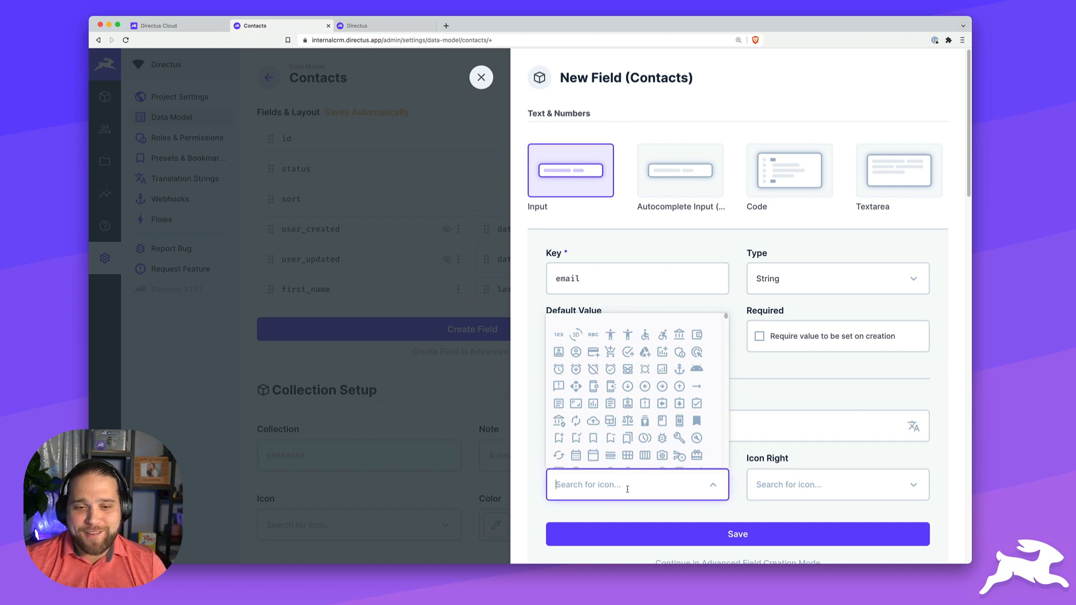
pyautogui.write('email')
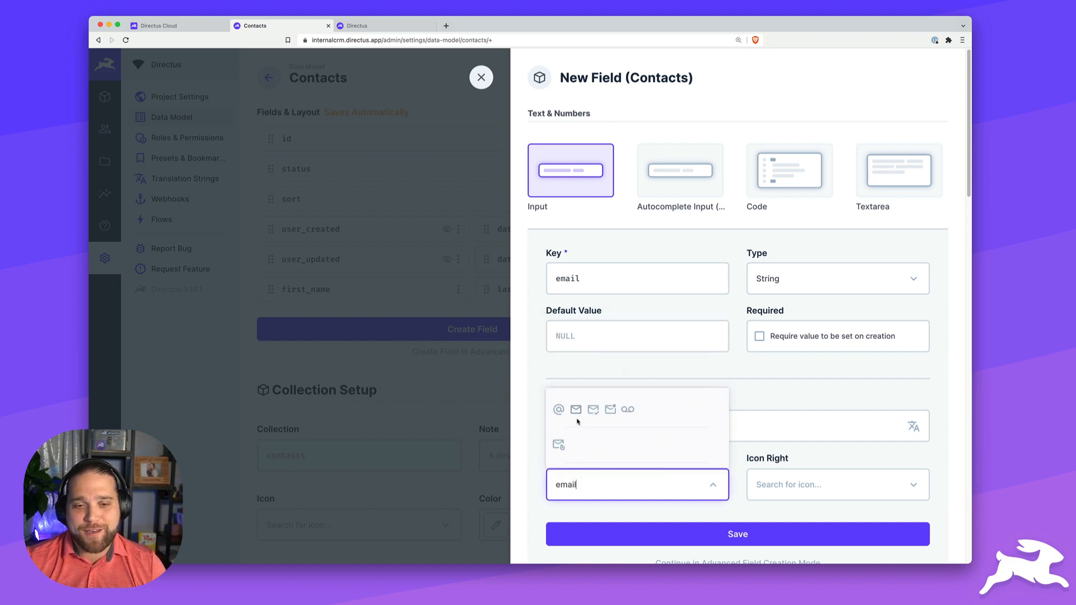
pyautogui.click(558, 409)
pyautogui.click(653, 429)
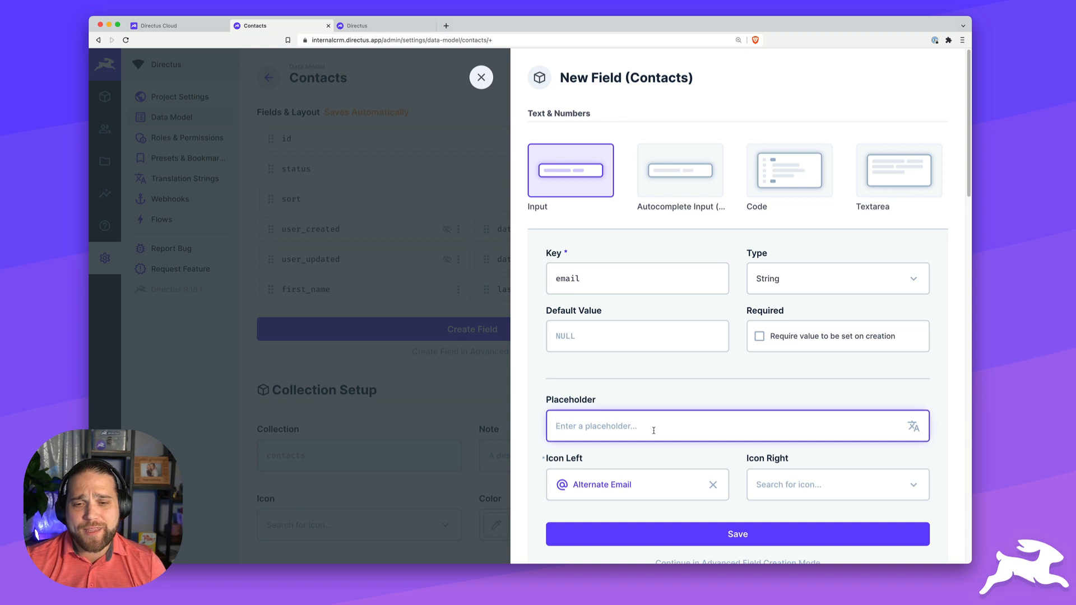
pyautogui.write('john@exma')
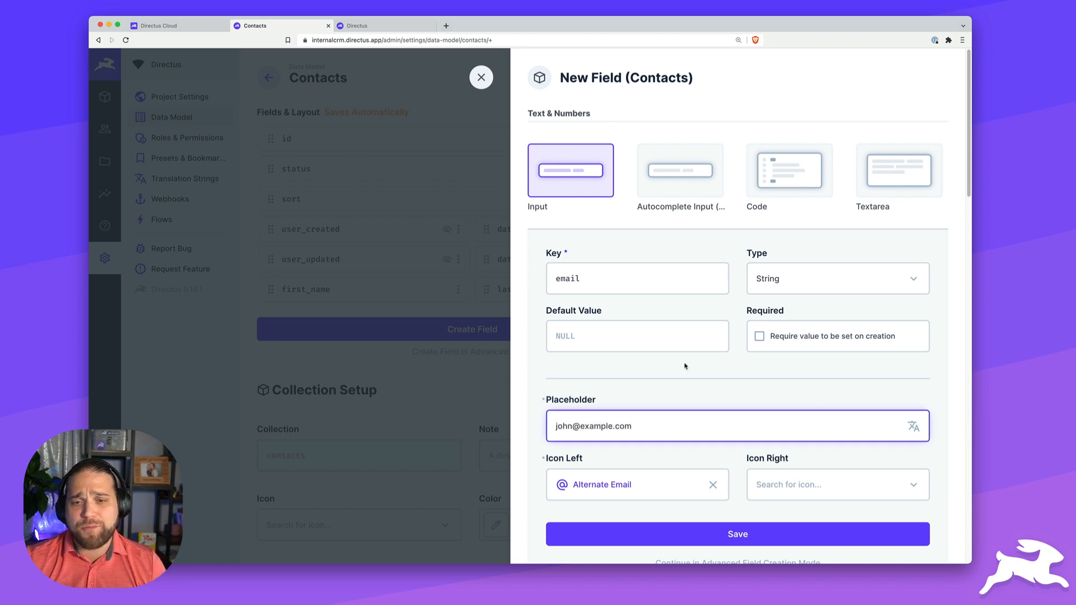
pyautogui.scroll(-2, 687, 365)
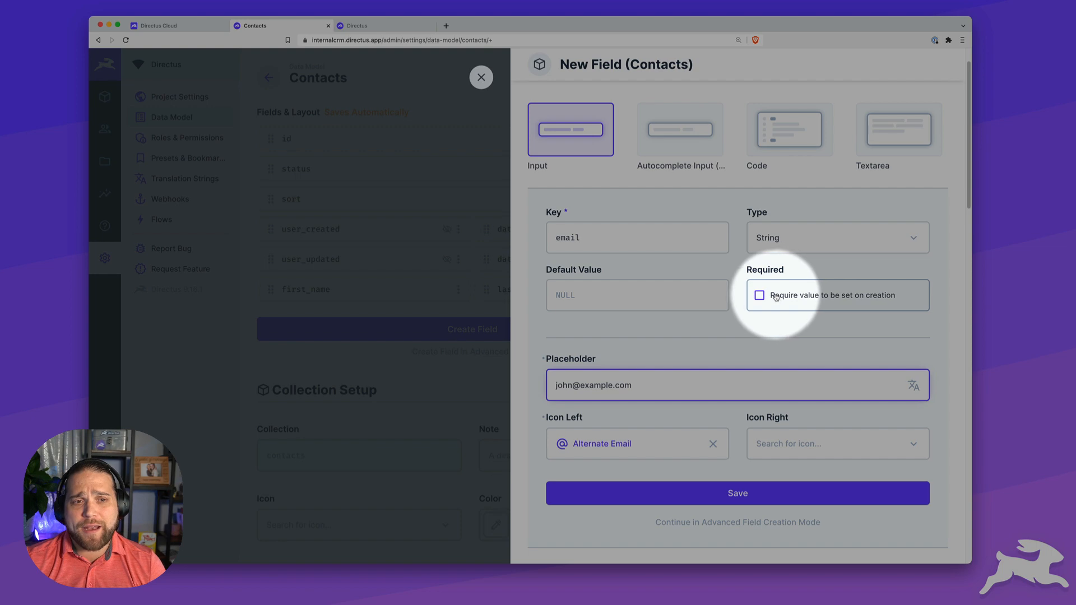
pyautogui.click(760, 295)
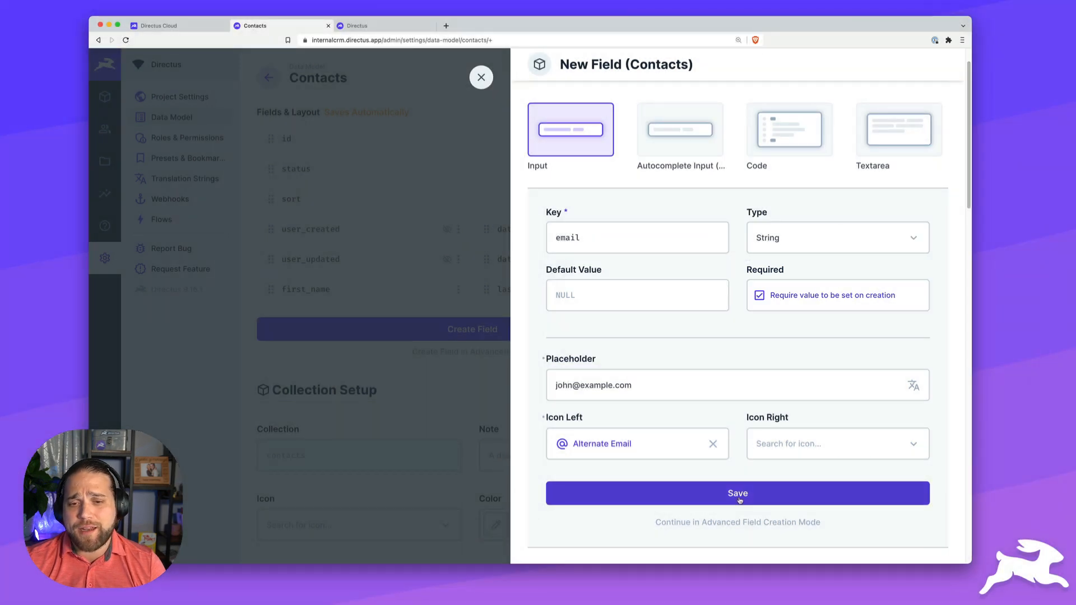
pyautogui.click(740, 496)
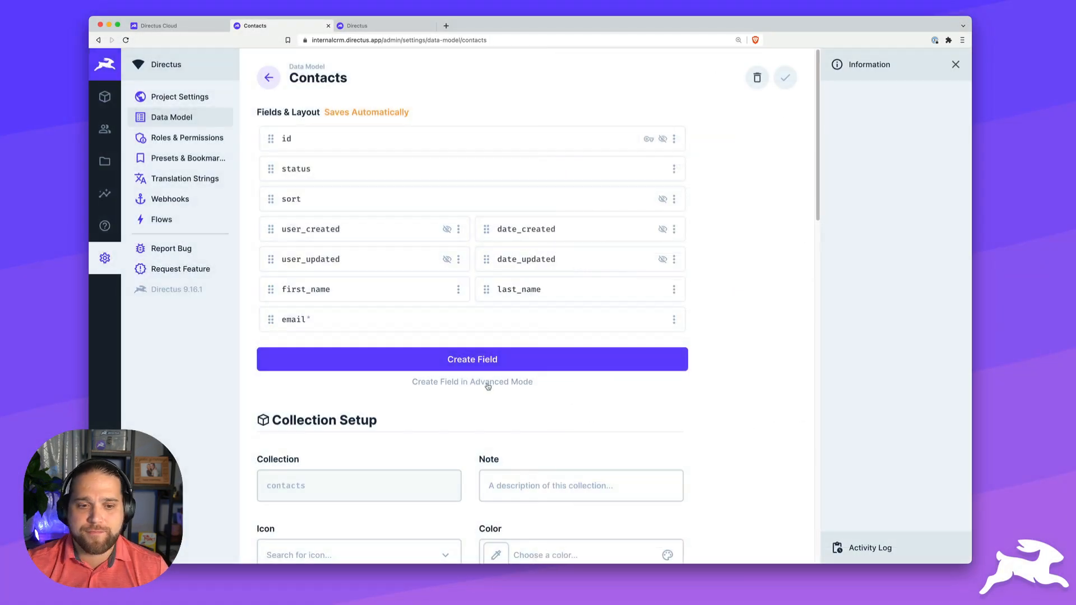
# - Add a 'phone' text input field with a phone left icon to Contacts
pyautogui.click(459, 361)
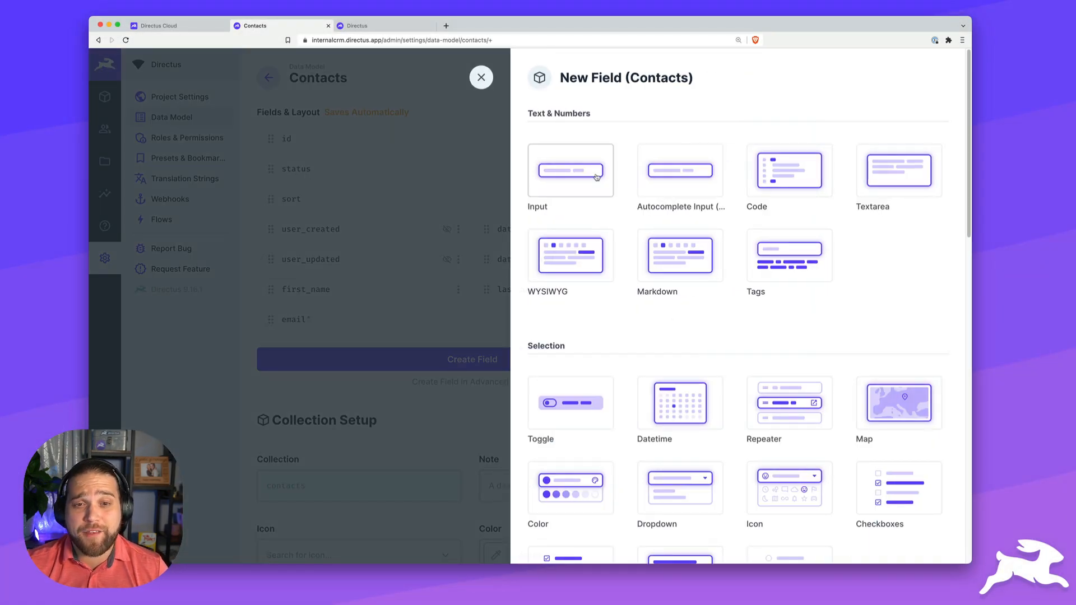
pyautogui.click(597, 178)
pyautogui.write('phone')
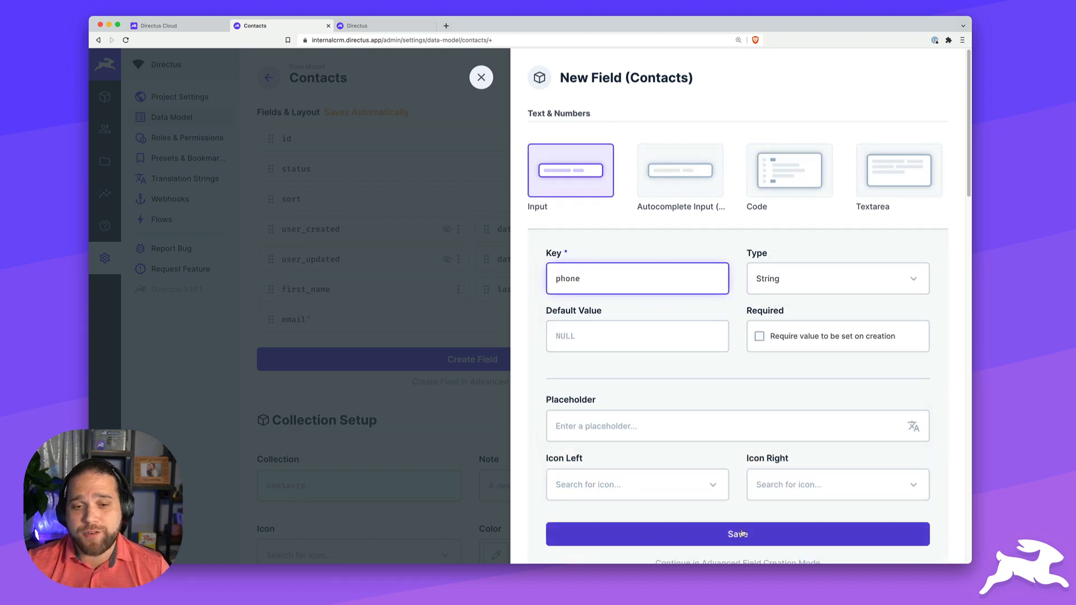
pyautogui.click(593, 483)
pyautogui.write('phon')
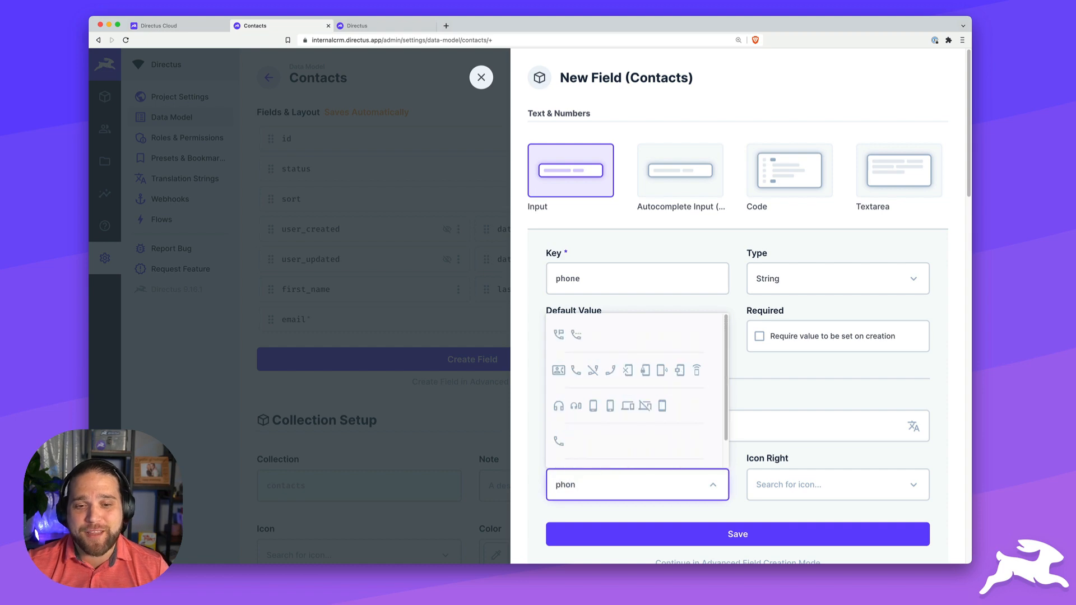
pyautogui.click(559, 441)
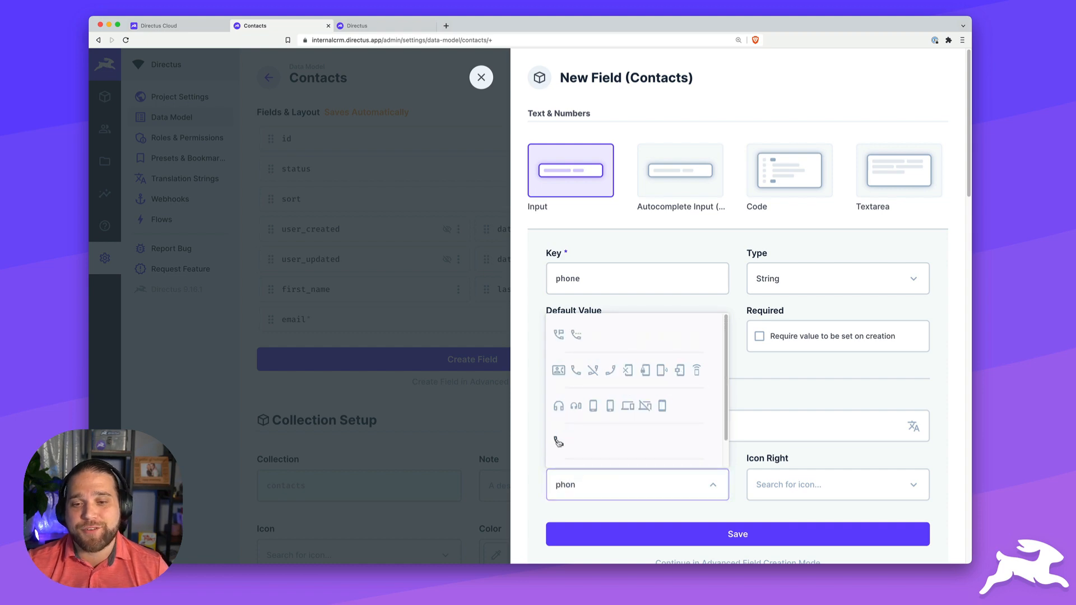
pyautogui.click(681, 535)
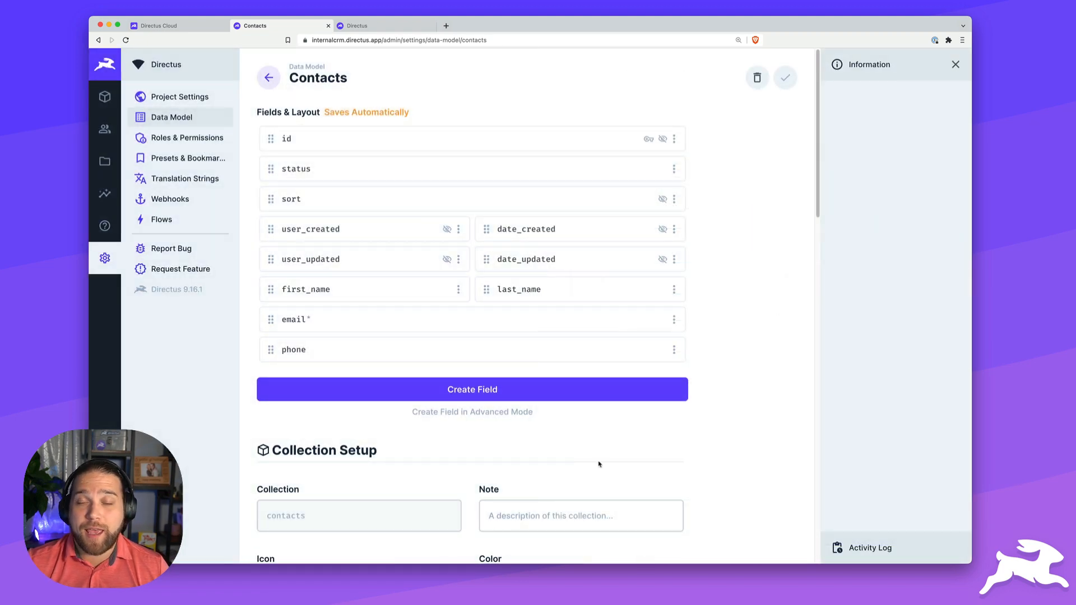
# - Add a 'job_title' text input field to Contacts
pyautogui.click(452, 394)
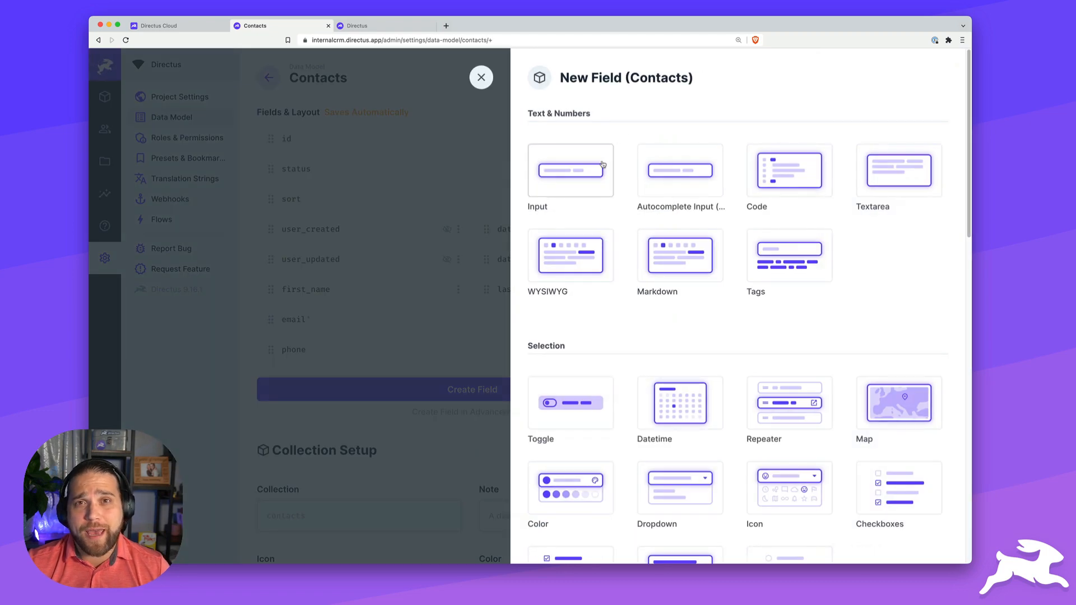
pyautogui.click(590, 177)
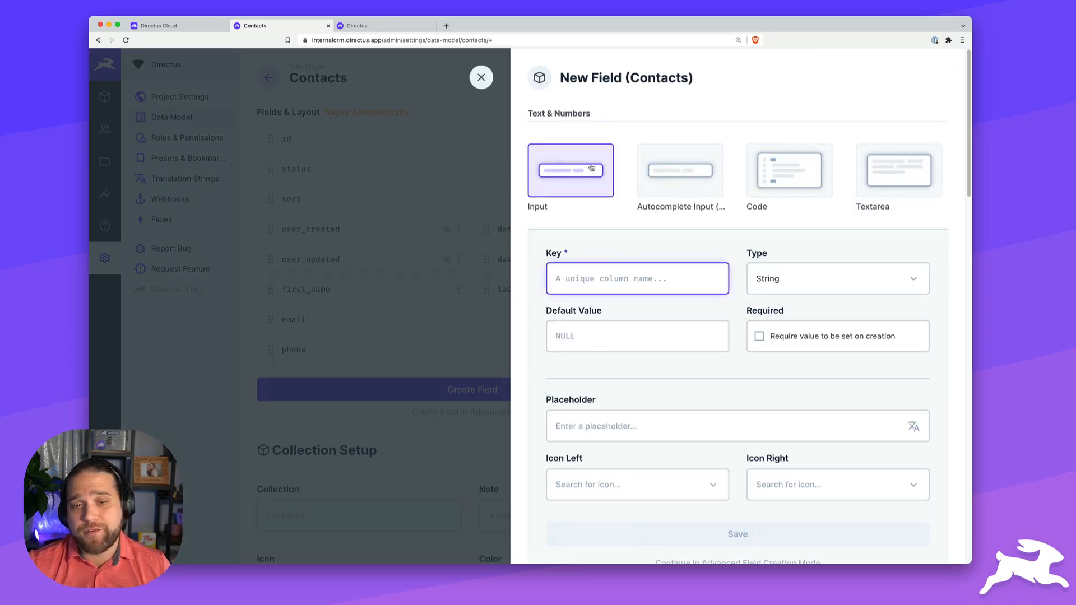
pyautogui.write('job_title')
pyautogui.click(756, 535)
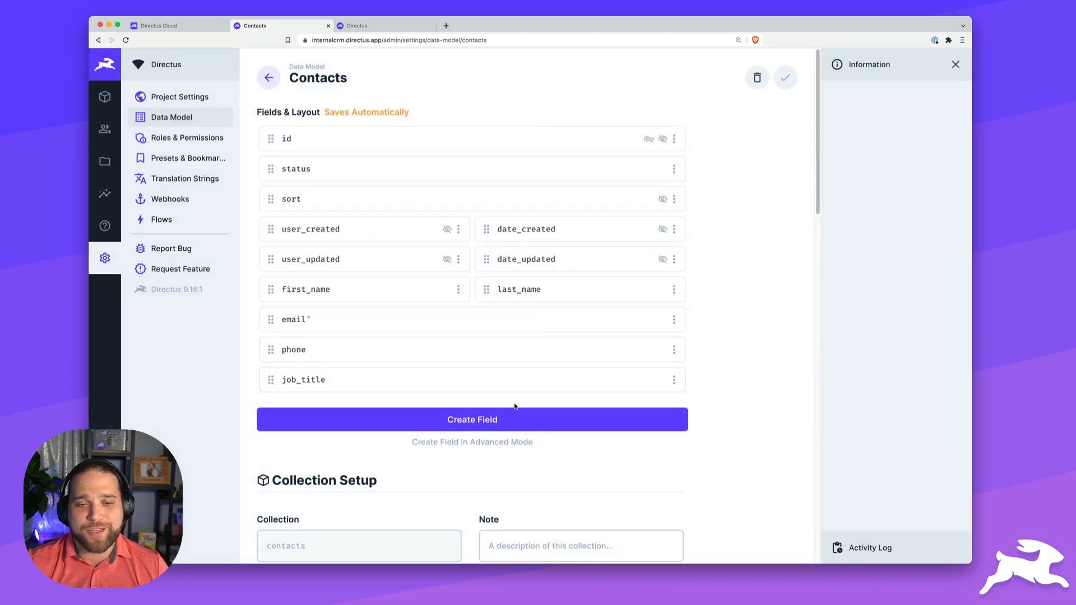
pyautogui.click(498, 422)
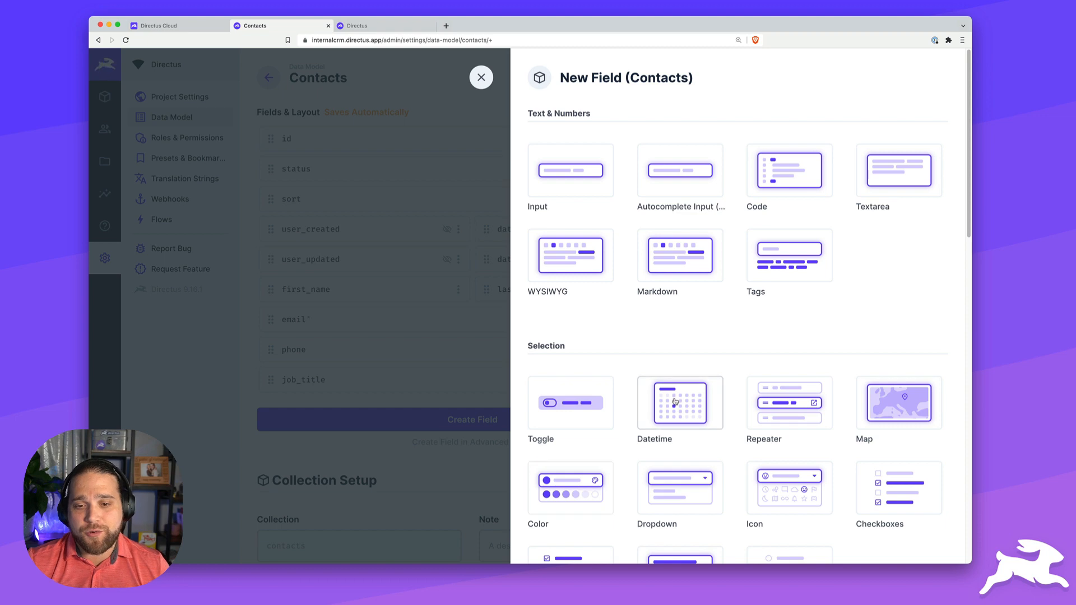
# - Add an Image field keyed 'avatar' with Crop to Fit to Contacts, then reopen Companies' fields
pyautogui.scroll(-4, 675, 402)
pyautogui.scroll(-3, 676, 401)
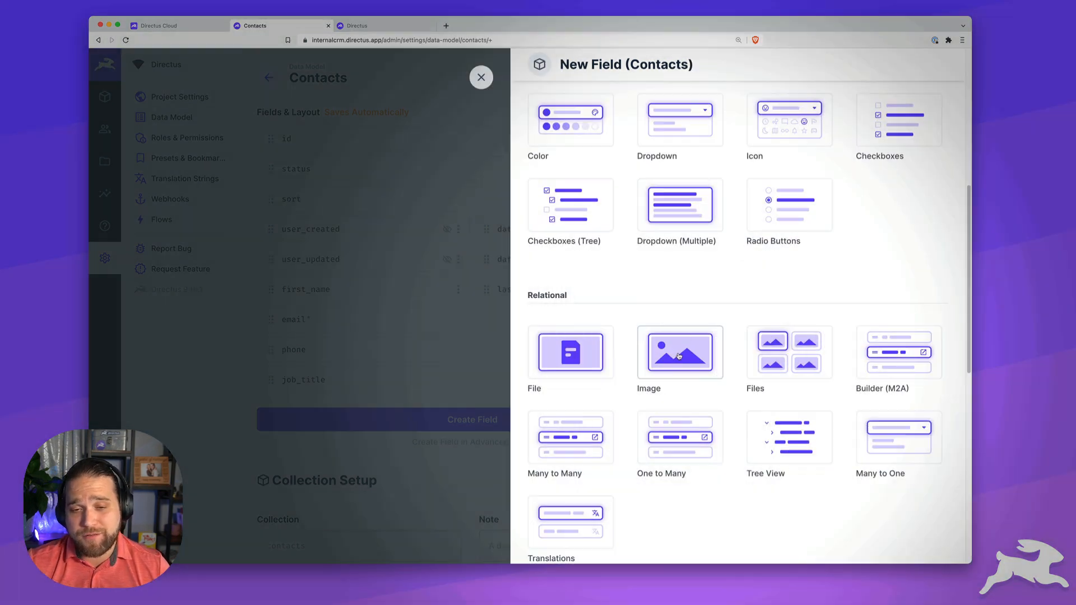
pyautogui.click(679, 356)
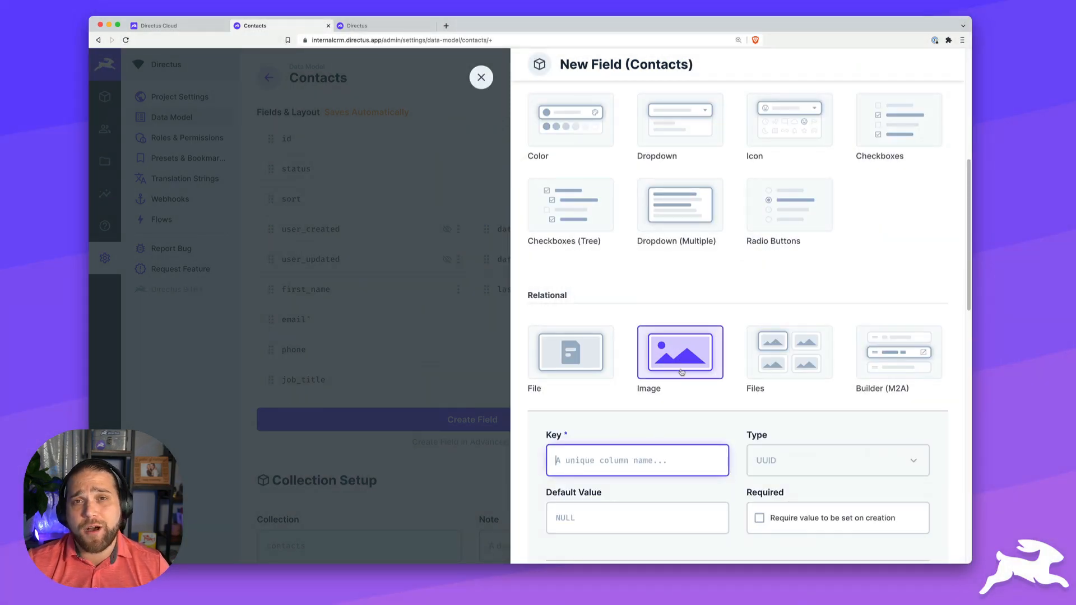
pyautogui.write('avatar')
pyautogui.scroll(-3, 683, 368)
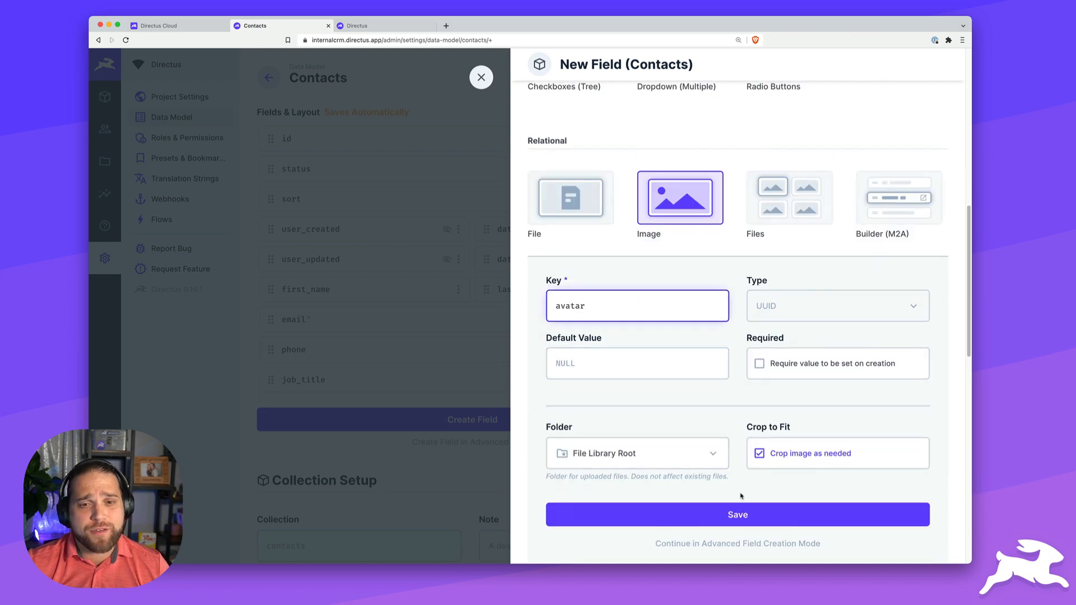
pyautogui.click(743, 516)
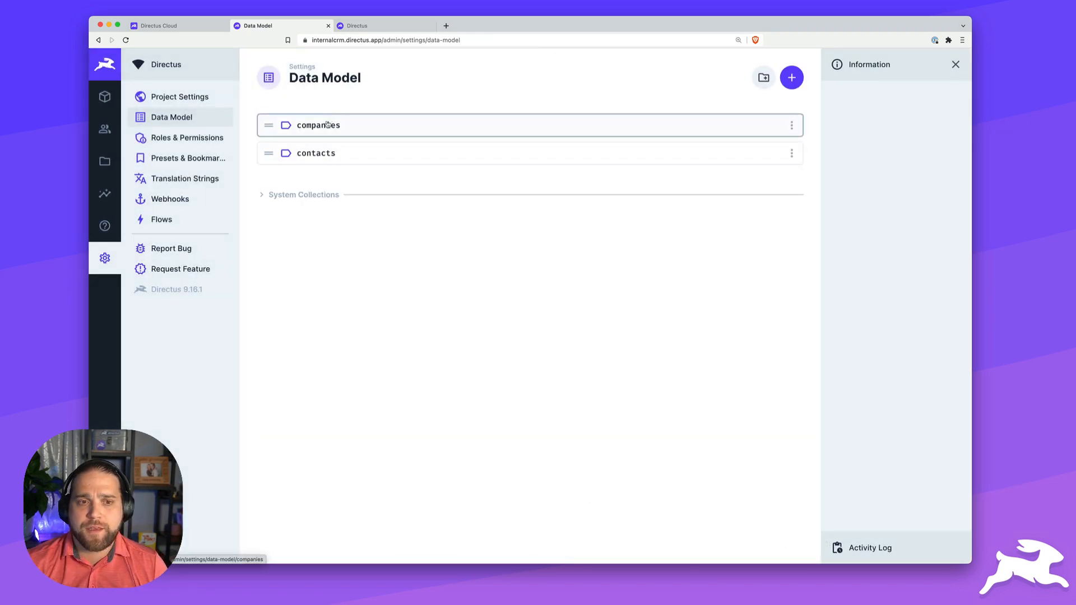
pyautogui.click(327, 126)
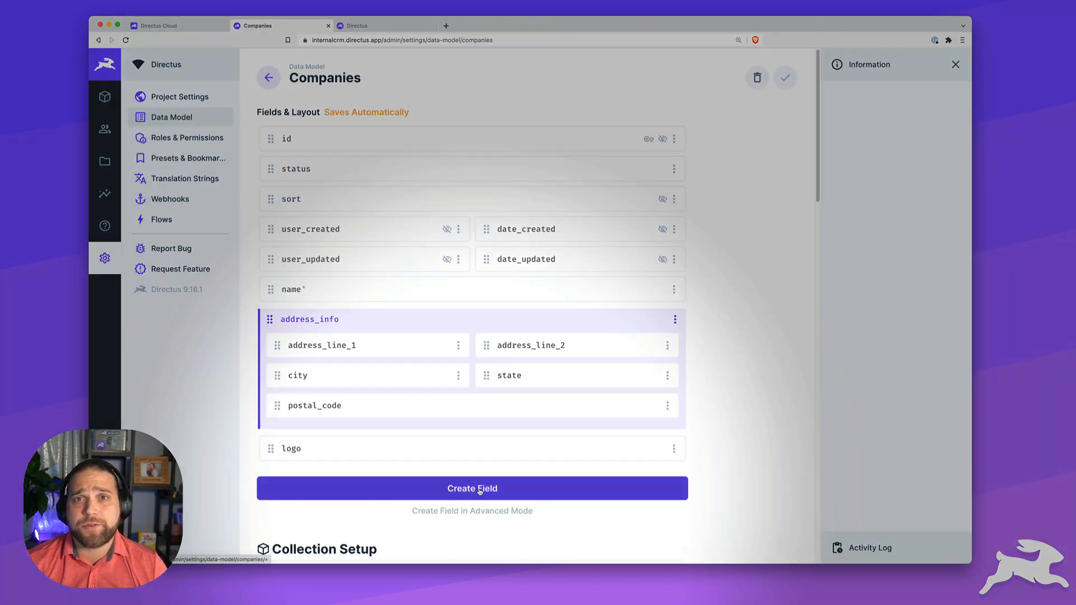
# - Set up a One to Many field 'contacts' on Companies, related to contacts via foreign key 'company'
pyautogui.click(480, 492)
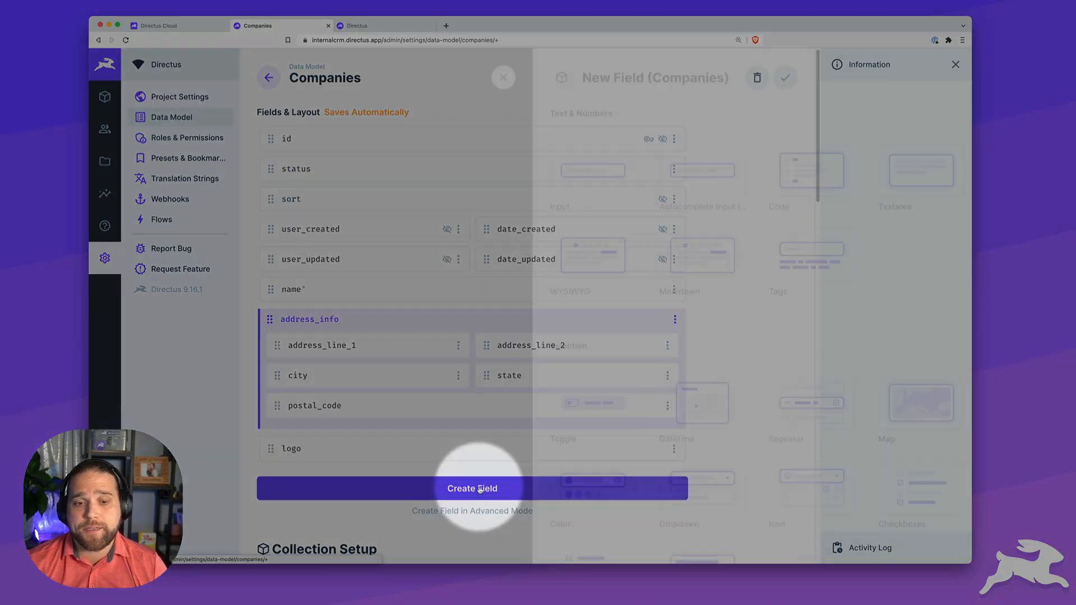
pyautogui.scroll(-8, 710, 372)
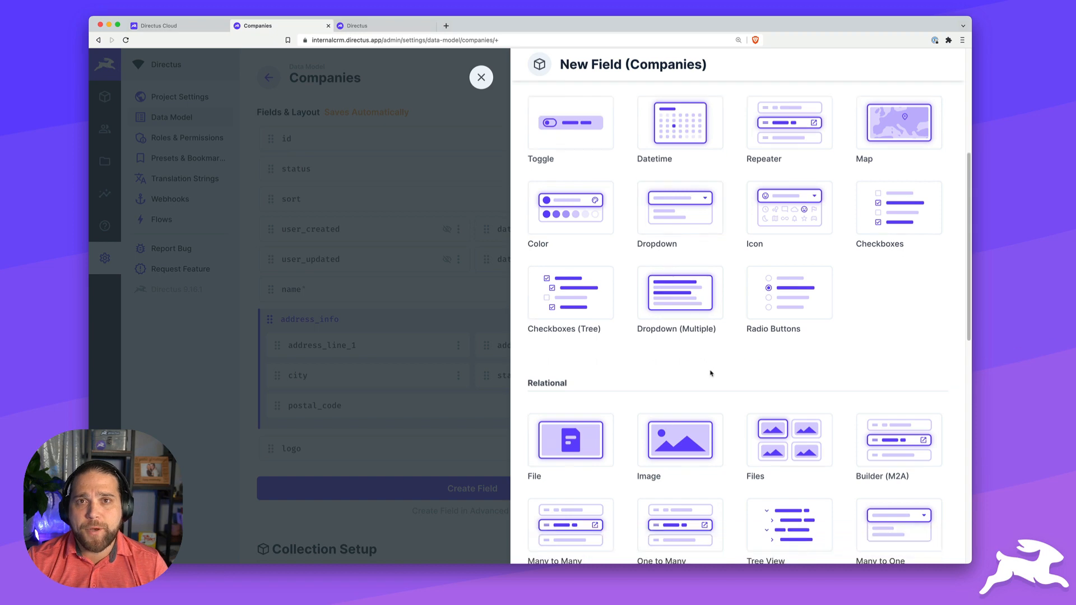
pyautogui.click(700, 348)
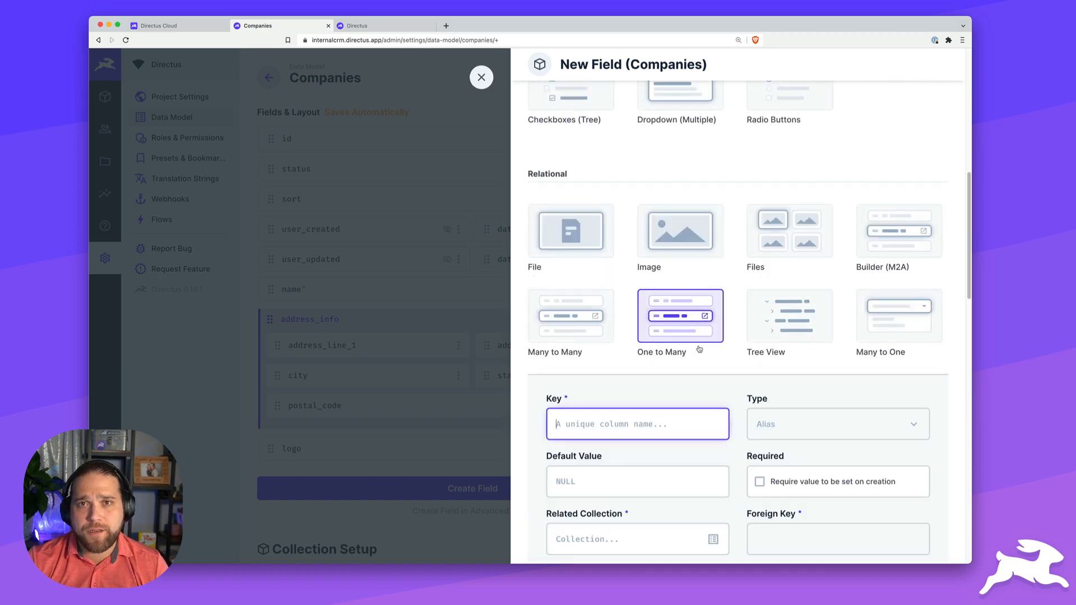
pyautogui.scroll(-3, 700, 348)
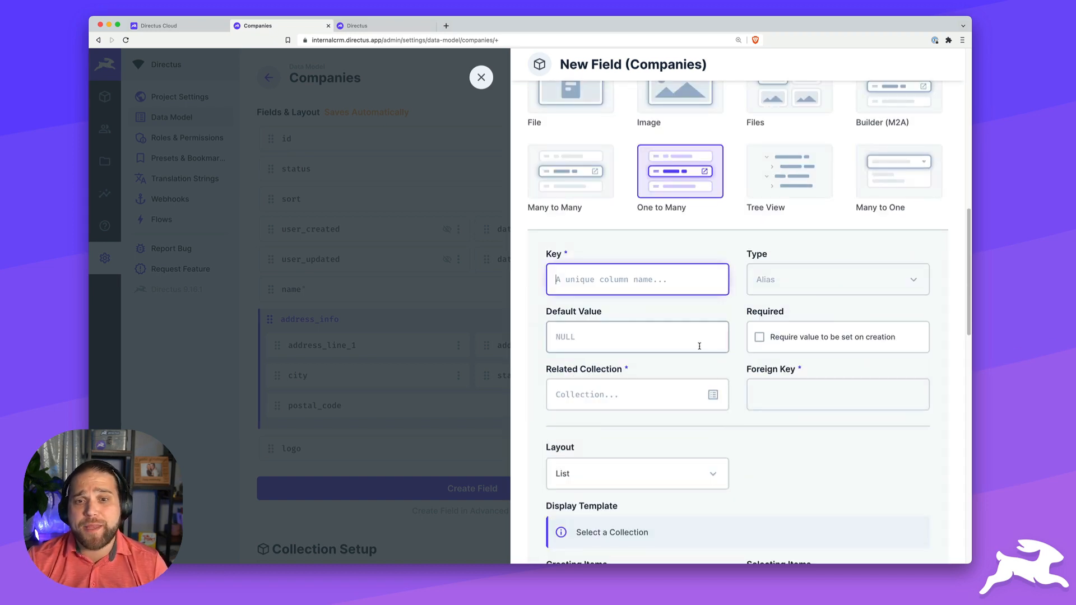
pyautogui.write('contacts')
pyautogui.press('Tab')
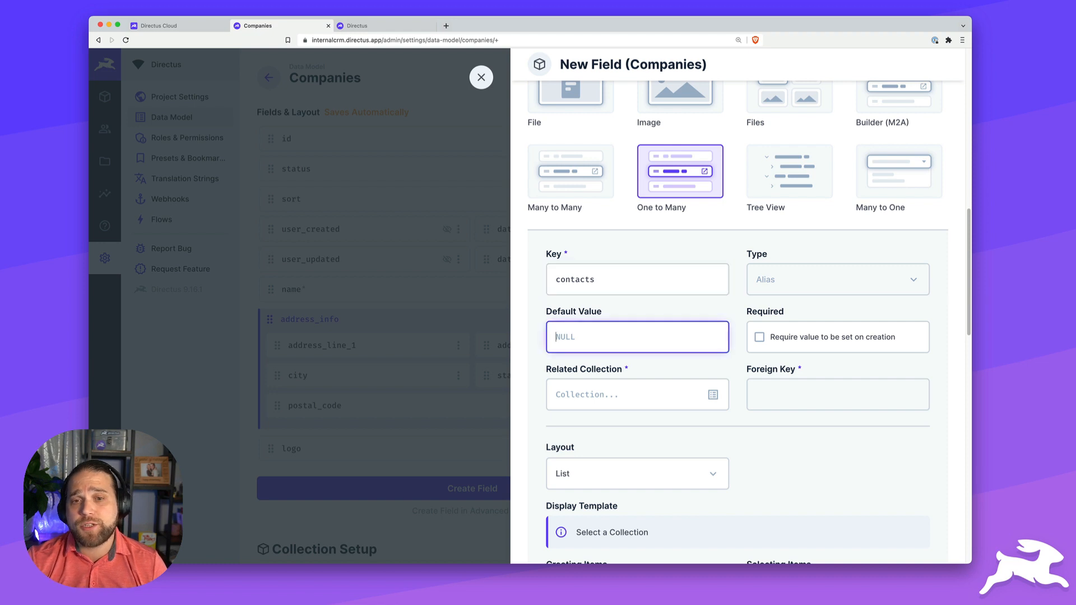
pyautogui.press('Tab')
pyautogui.click(715, 396)
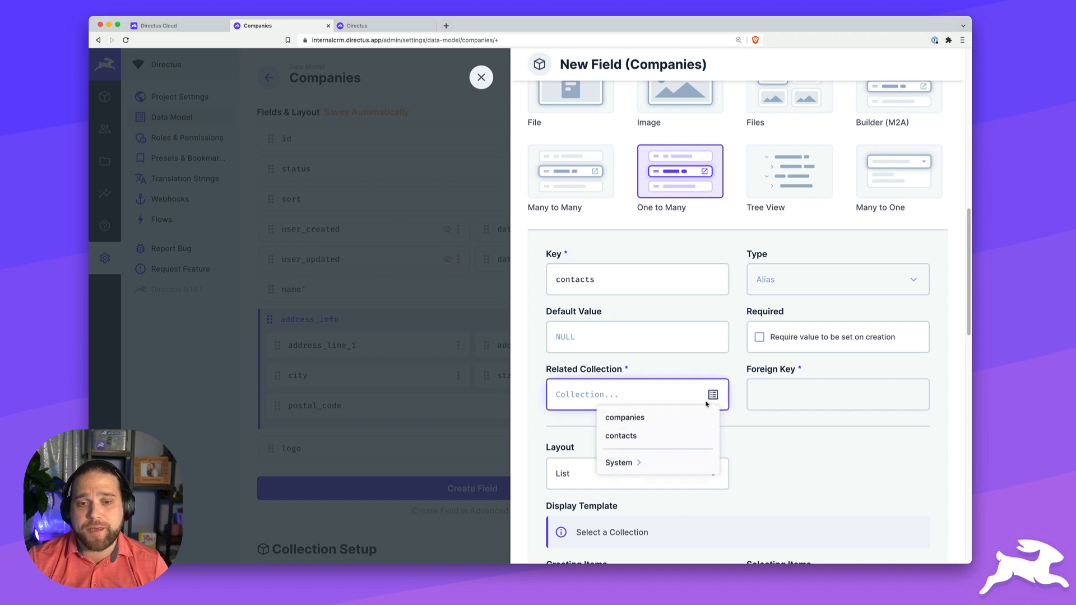
pyautogui.click(675, 436)
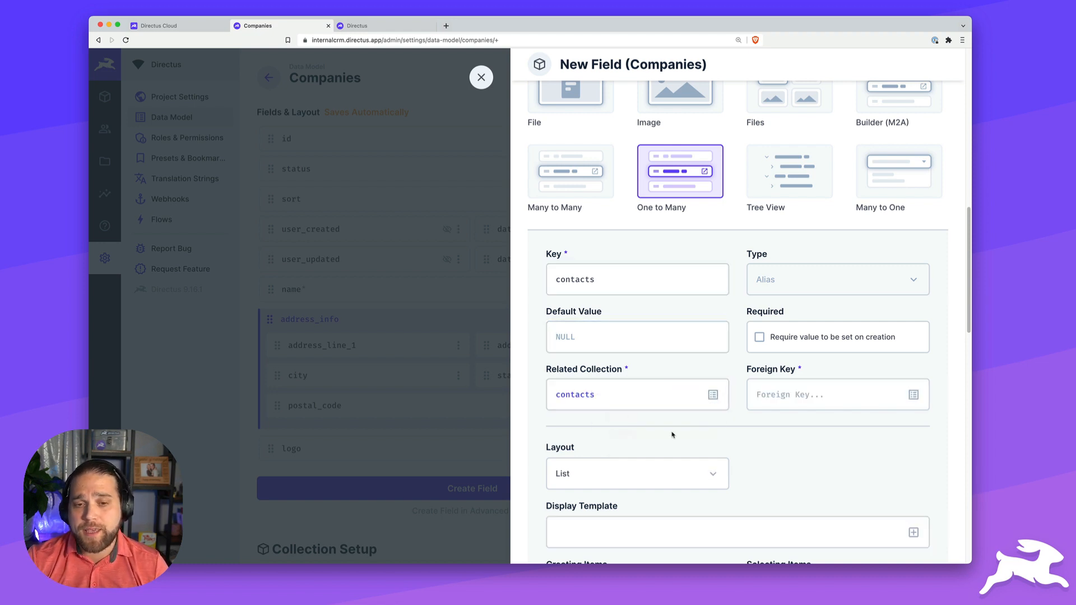
pyautogui.click(798, 400)
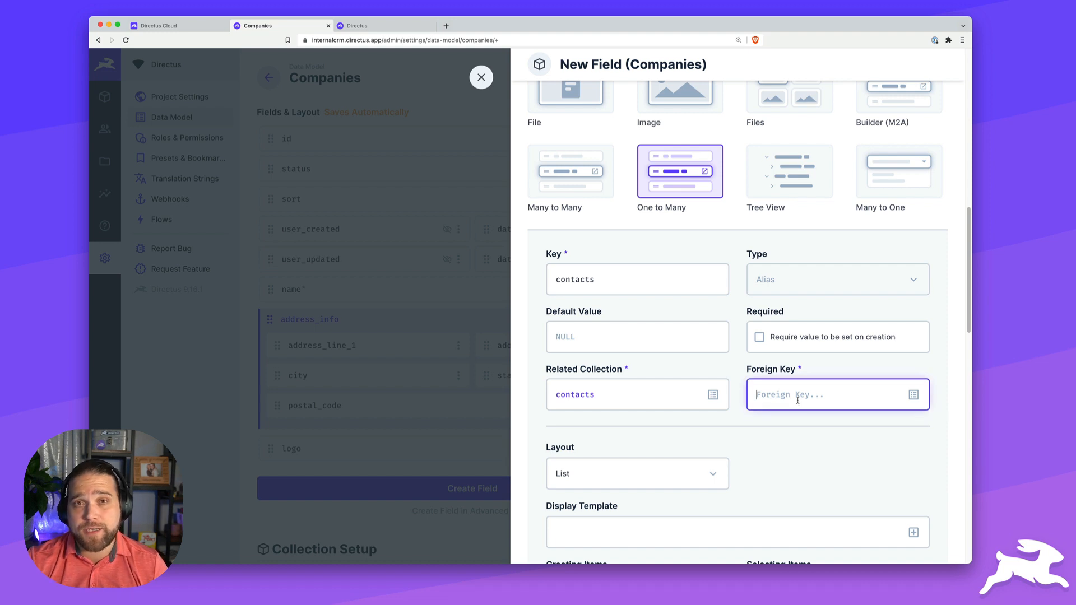
pyautogui.write('company')
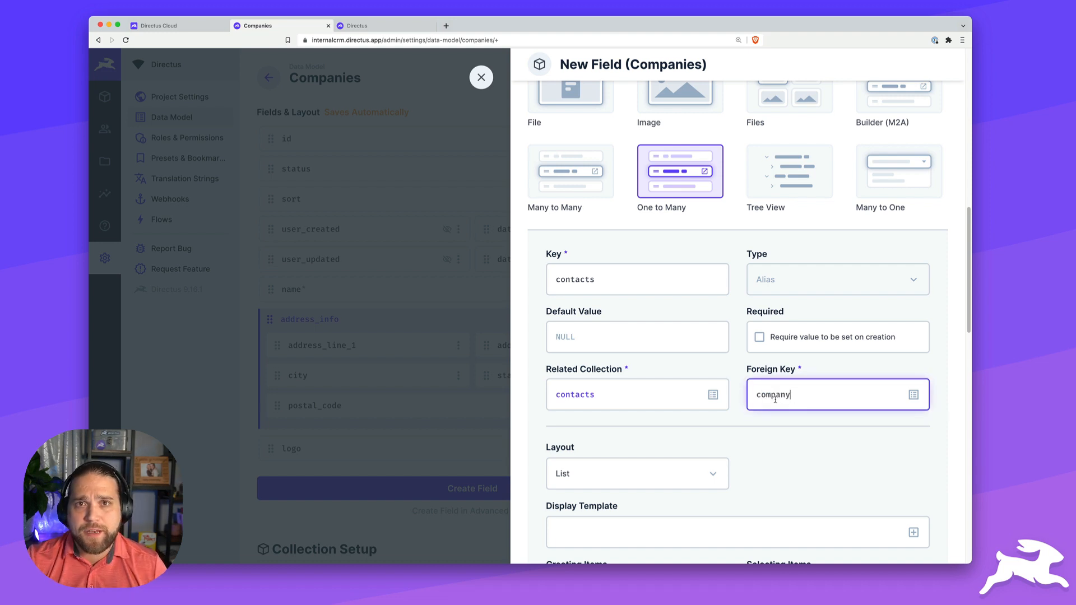
pyautogui.scroll(-6, 775, 399)
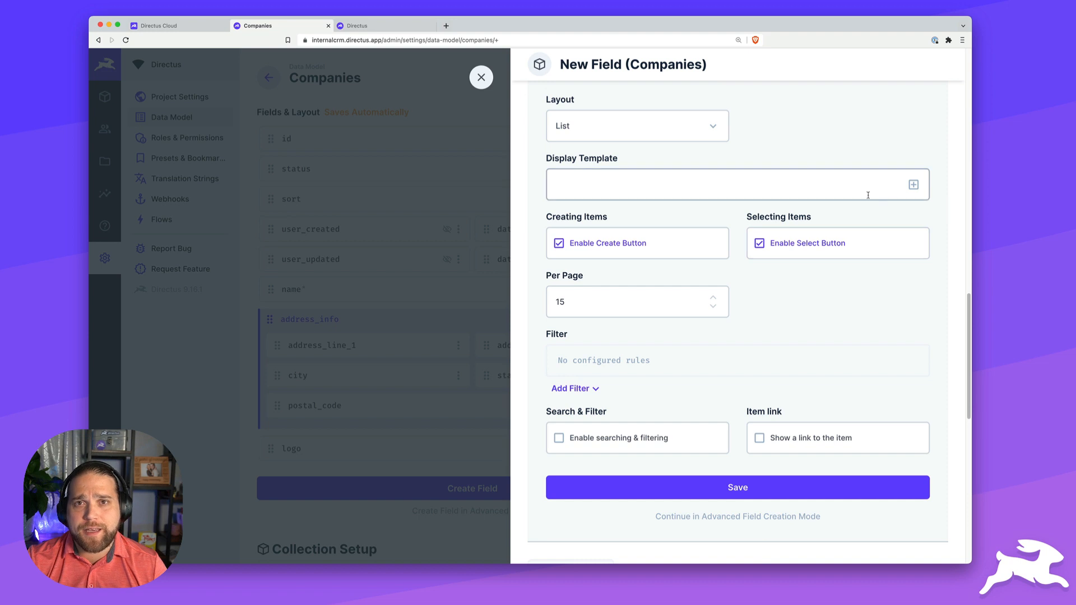
# - Set the contacts field's display template to First Name Last Name <Email> and save the field
pyautogui.click(645, 185)
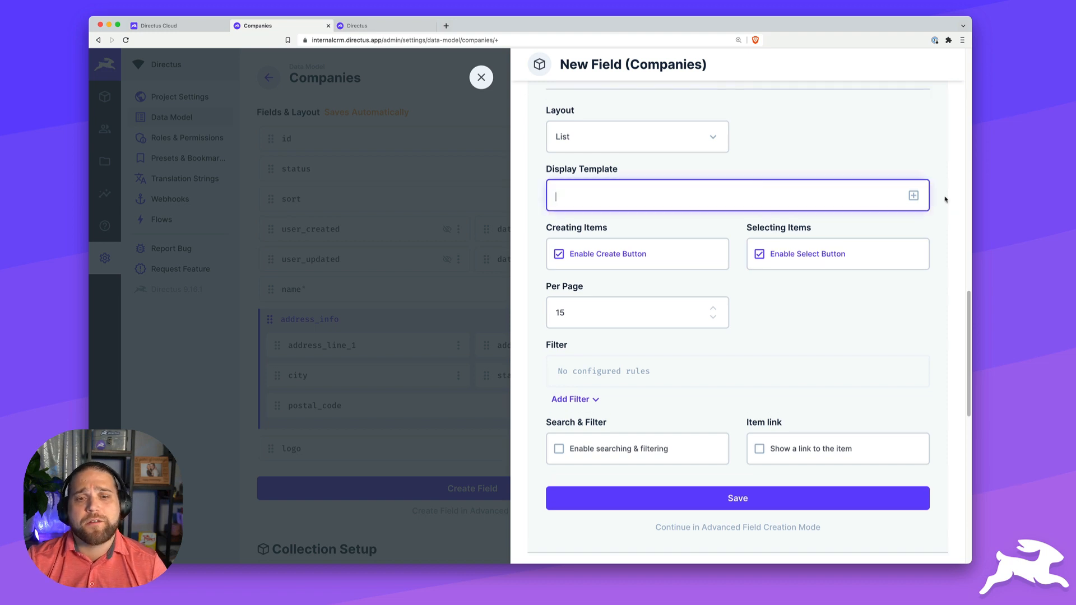
pyautogui.click(914, 195)
pyautogui.click(617, 354)
pyautogui.click(913, 196)
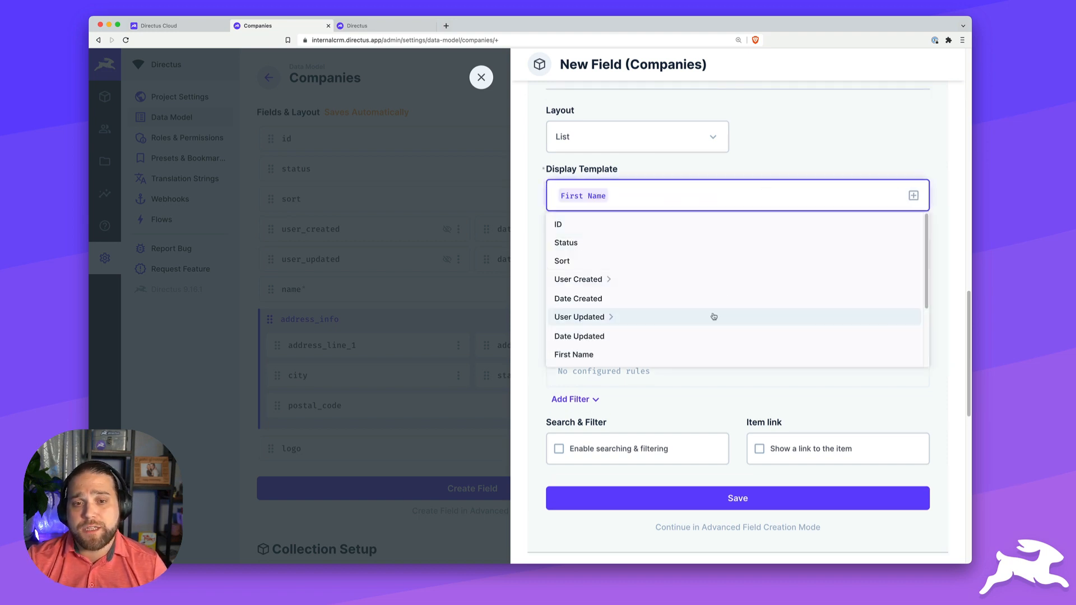
pyautogui.scroll(-1, 713, 316)
pyautogui.click(603, 343)
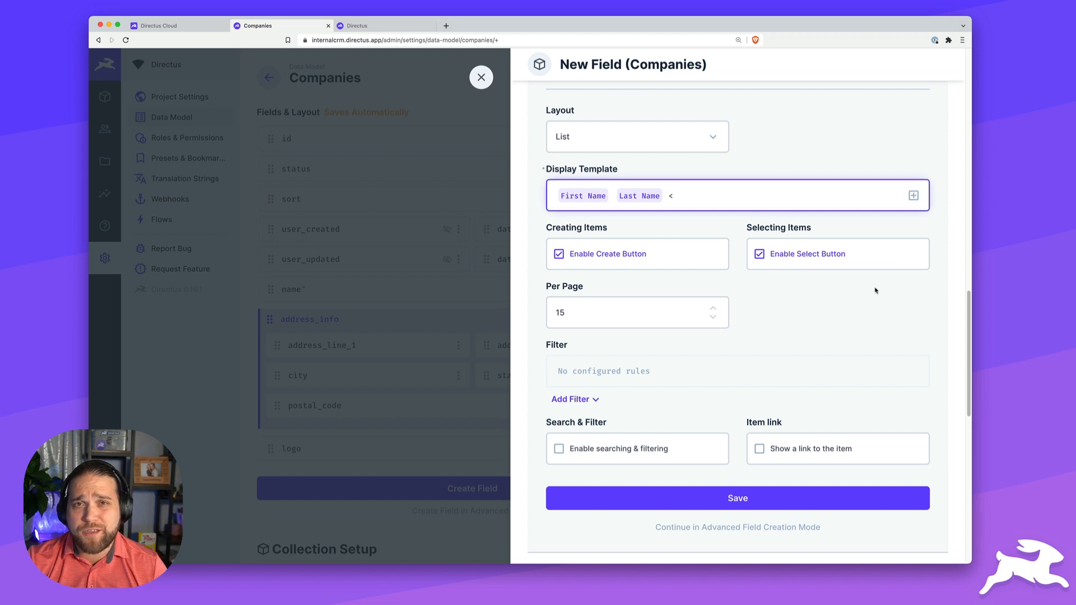
pyautogui.click(913, 196)
pyautogui.scroll(-2, 715, 314)
pyautogui.click(677, 322)
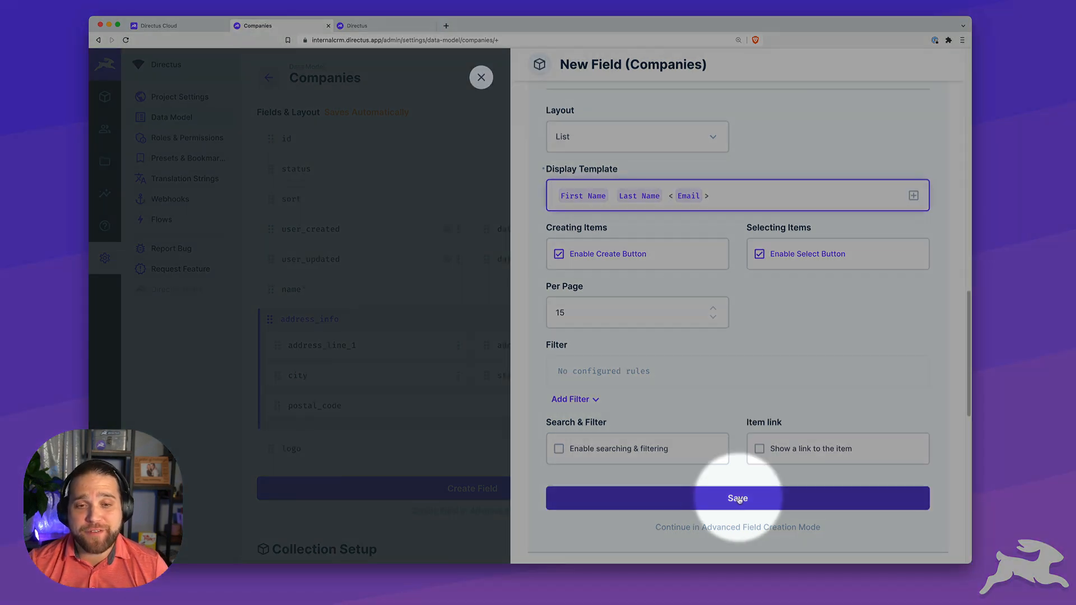
pyautogui.click(732, 500)
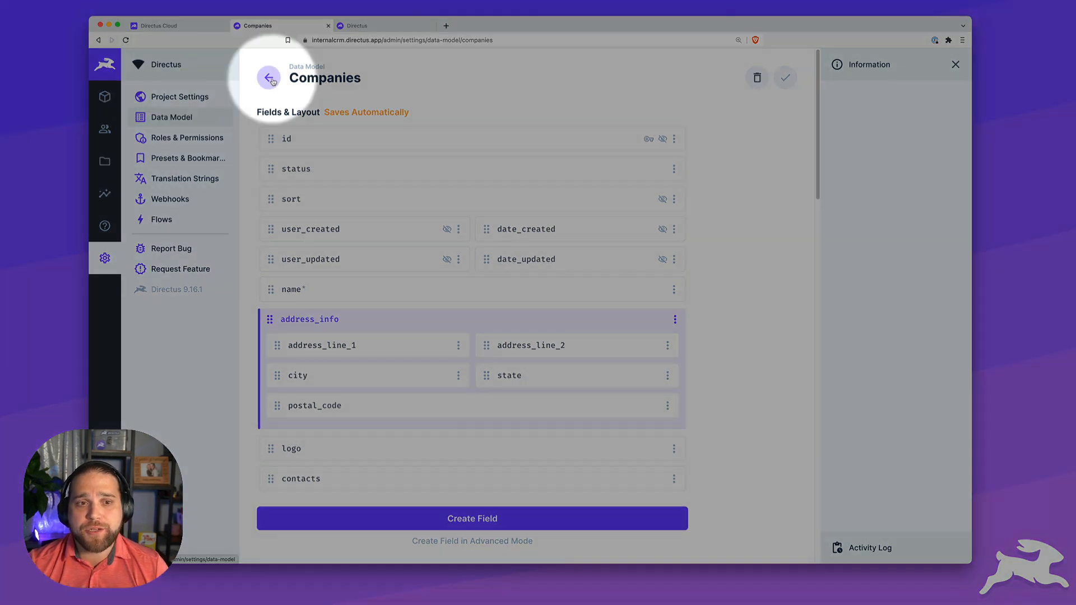
# - In the Contacts data model, move the company field up beside the status field
pyautogui.click(270, 79)
pyautogui.click(343, 155)
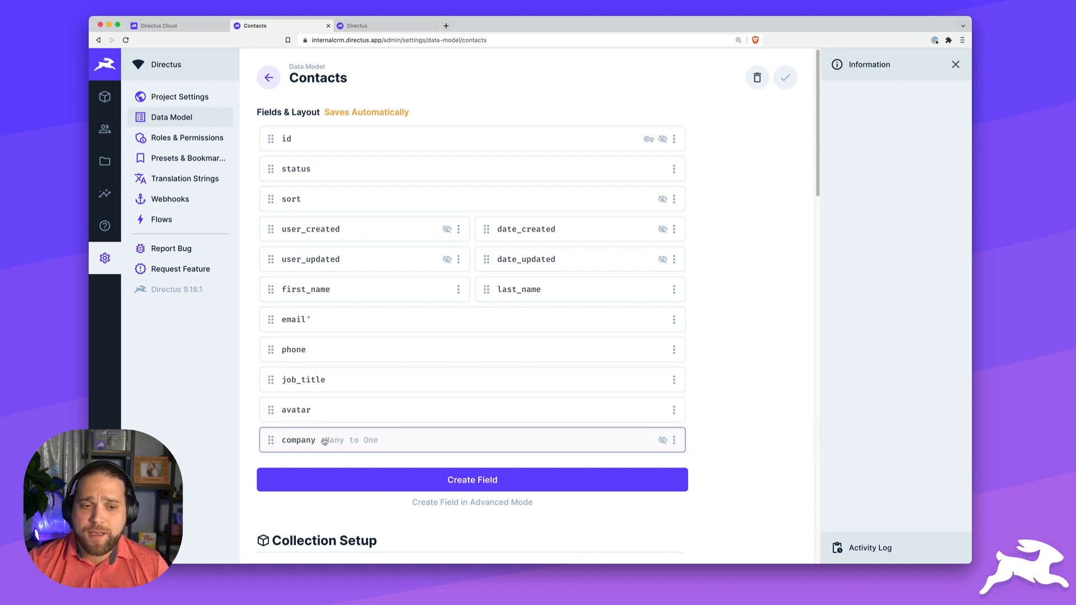
pyautogui.moveTo(311, 347); pyautogui.dragTo(307, 190)
# - Set status and company to Half Width and show company on the detail page
pyautogui.click(674, 168)
pyautogui.click(606, 254)
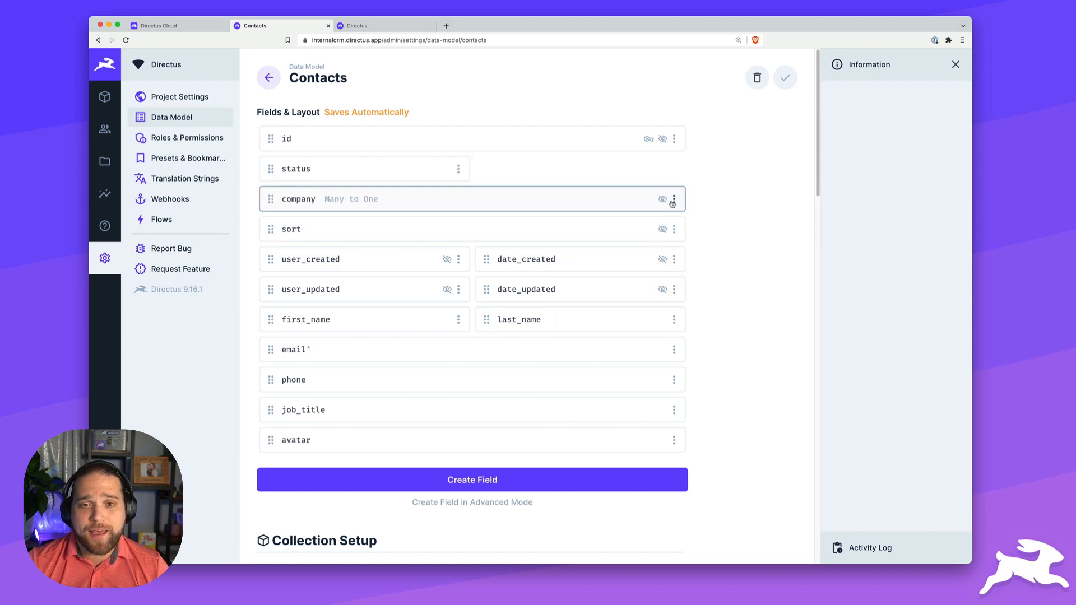
pyautogui.click(674, 200)
pyautogui.click(606, 284)
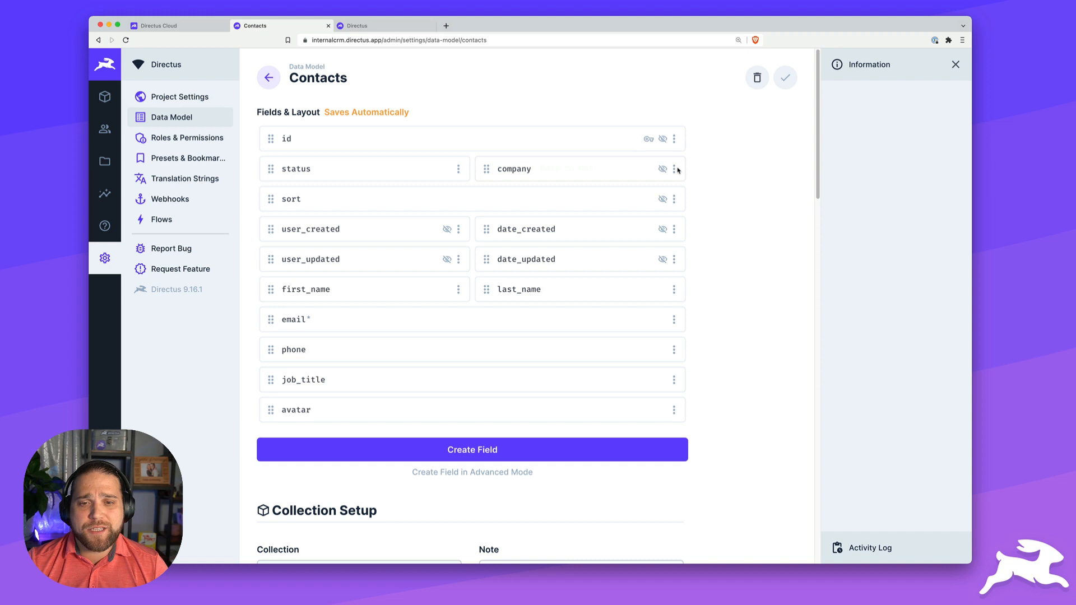
pyautogui.click(674, 169)
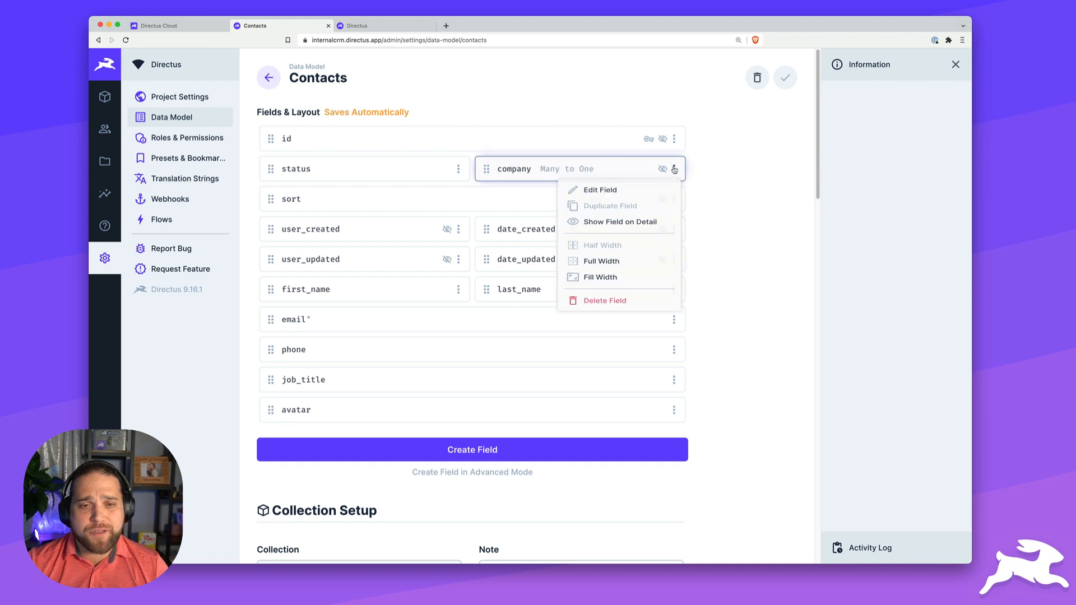
pyautogui.click(598, 230)
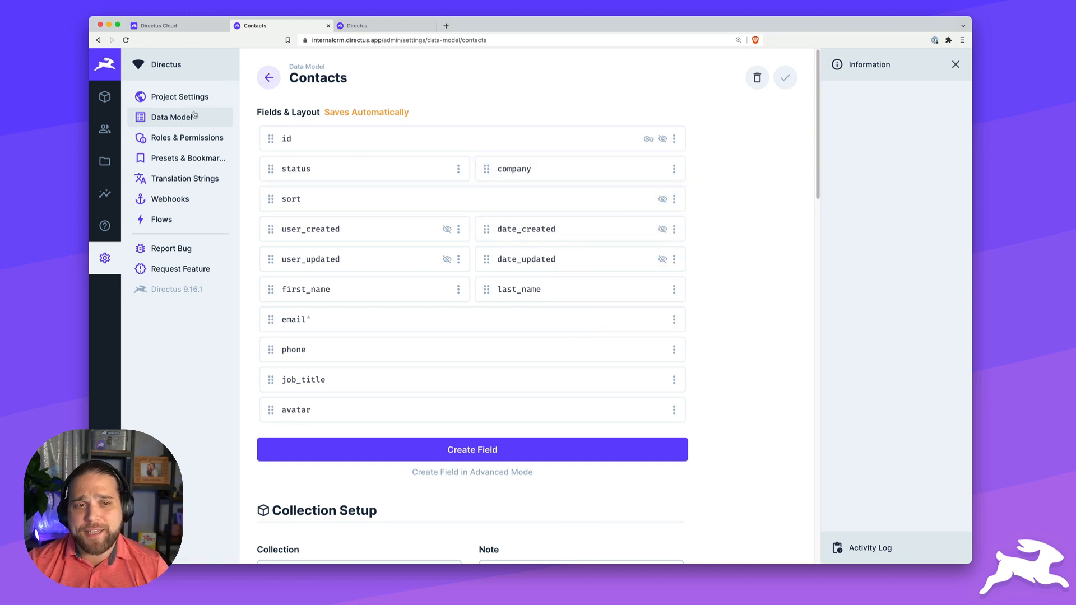
# - Start a new Companies item named ABC Company
pyautogui.click(111, 97)
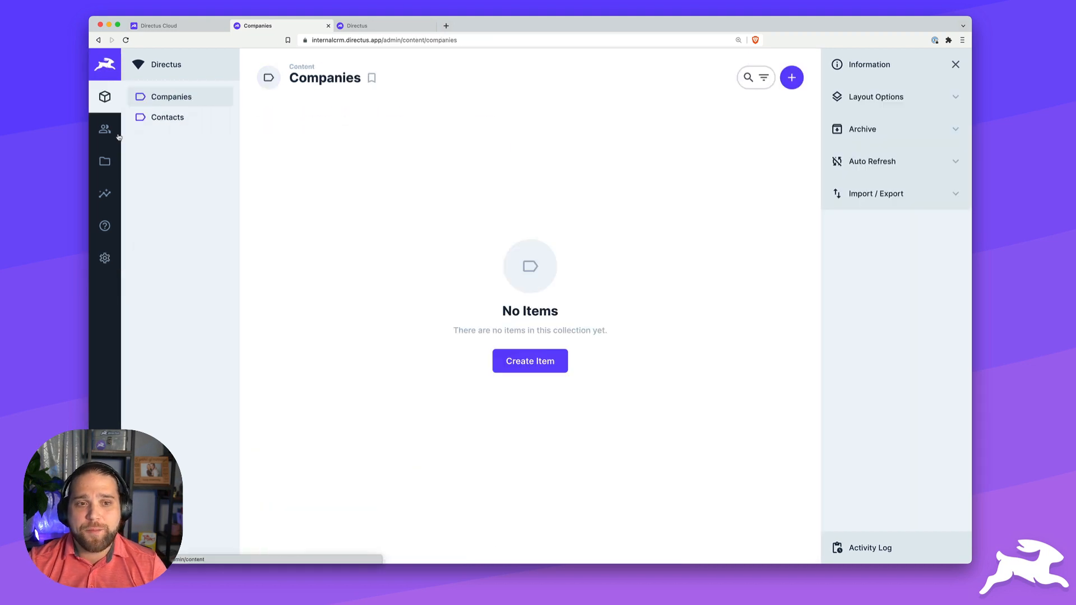
pyautogui.click(544, 365)
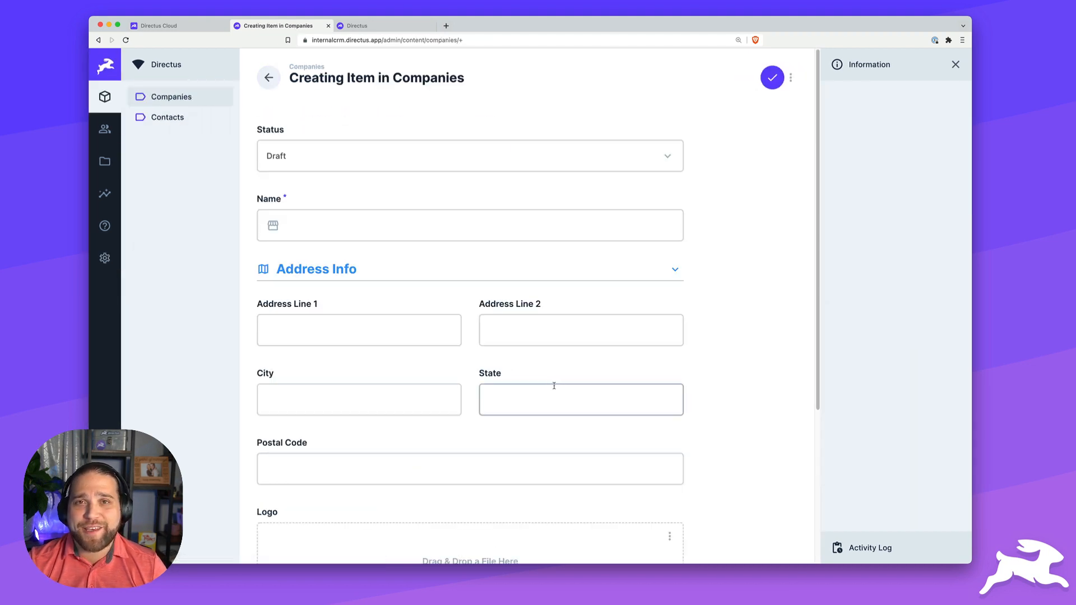
pyautogui.click(400, 217)
pyautogui.scroll(-1, 392, 202)
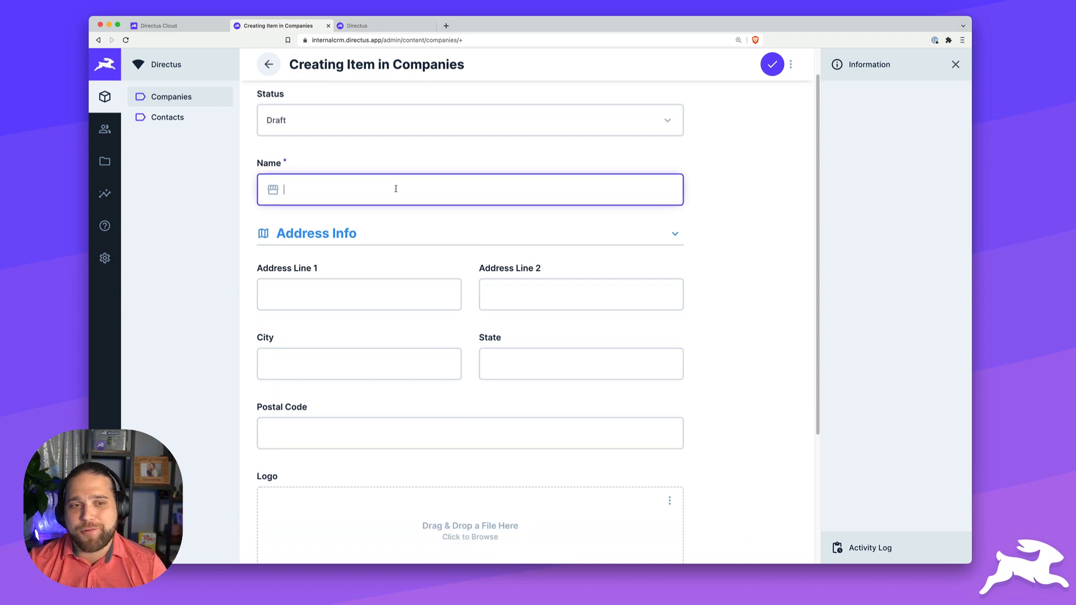
pyautogui.press('Tab')
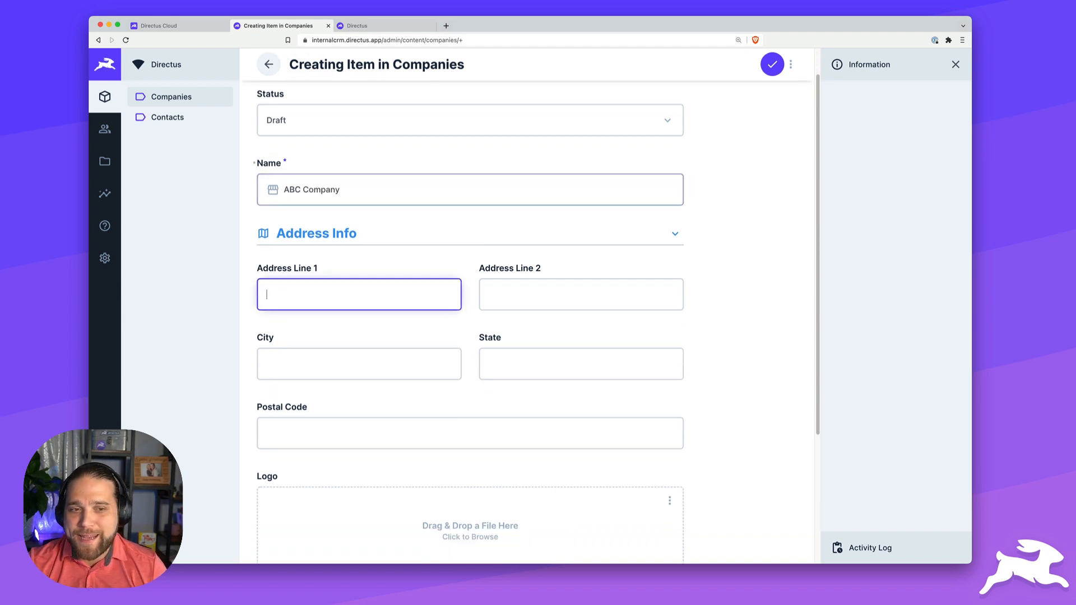
# - Fill in the street address, City 'Best City', State 'WV' and Postal Code 55555
pyautogui.scroll(-1, 432, 343)
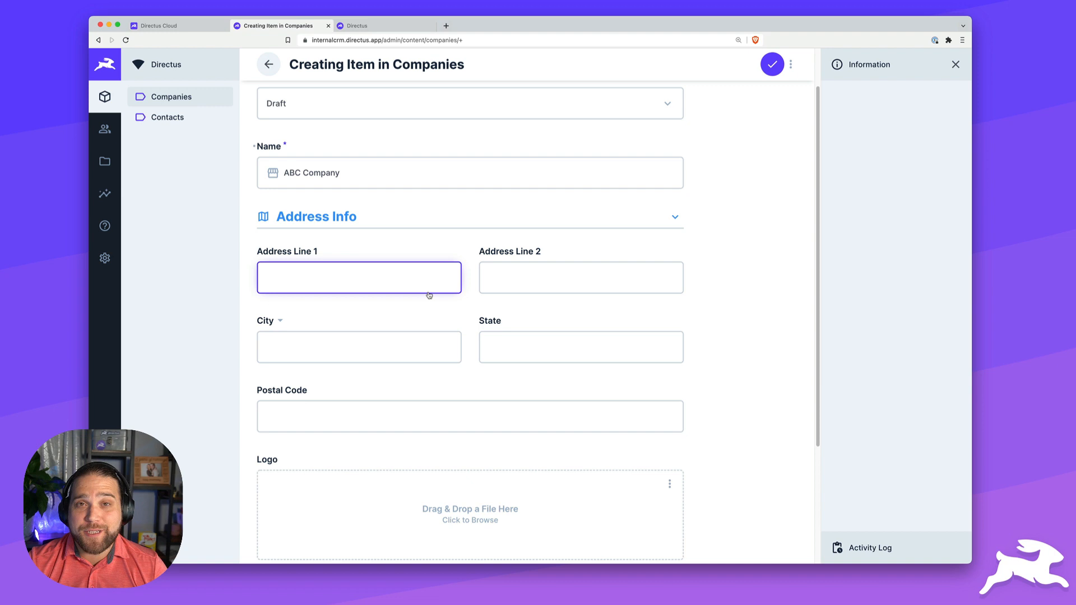
pyautogui.click(336, 218)
pyautogui.click(334, 256)
pyautogui.click(334, 224)
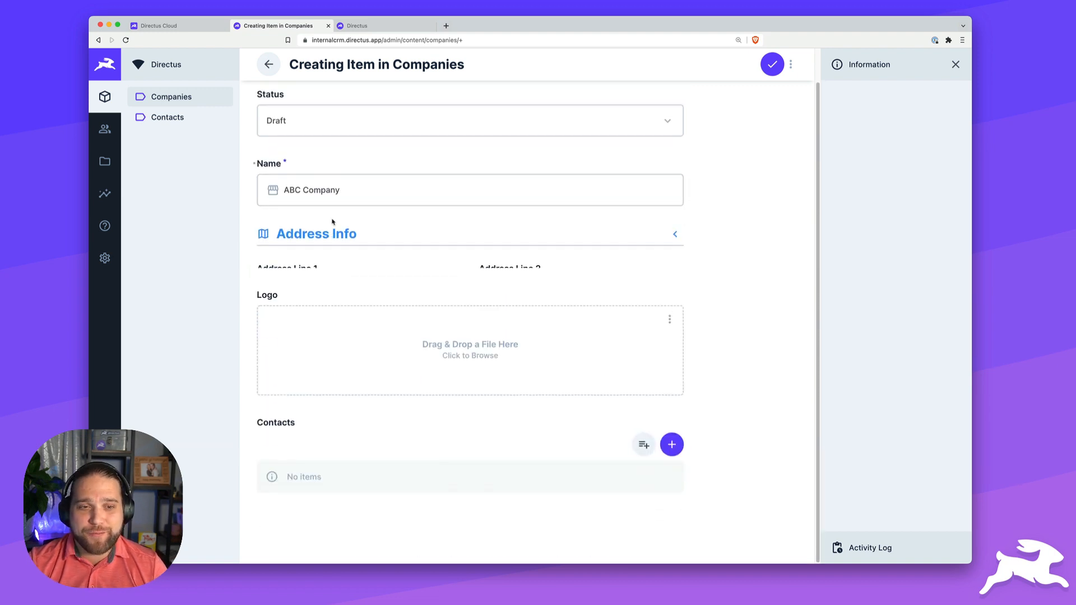
pyautogui.click(332, 235)
pyautogui.scroll(-1, 330, 258)
pyautogui.click(330, 279)
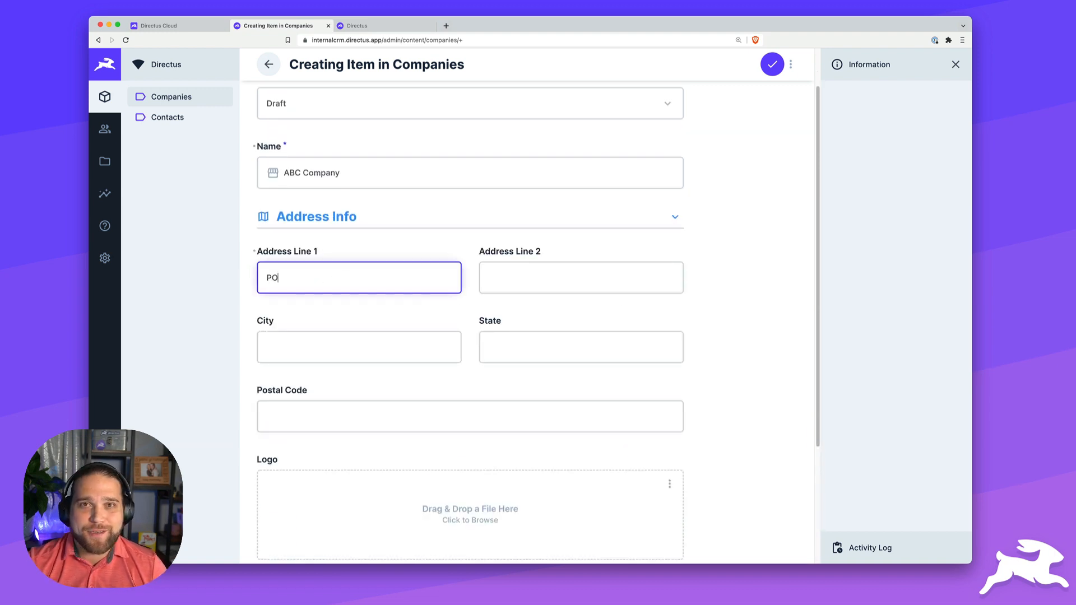
pyautogui.press('Tab')
pyautogui.press('Tab')
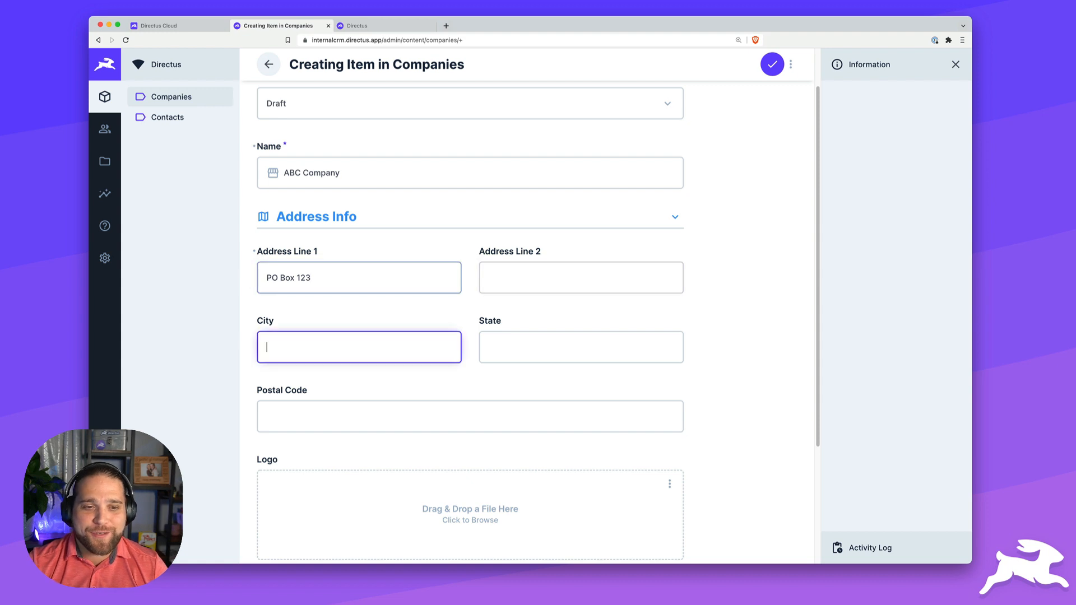
pyautogui.write('Best City')
pyautogui.press('Tab')
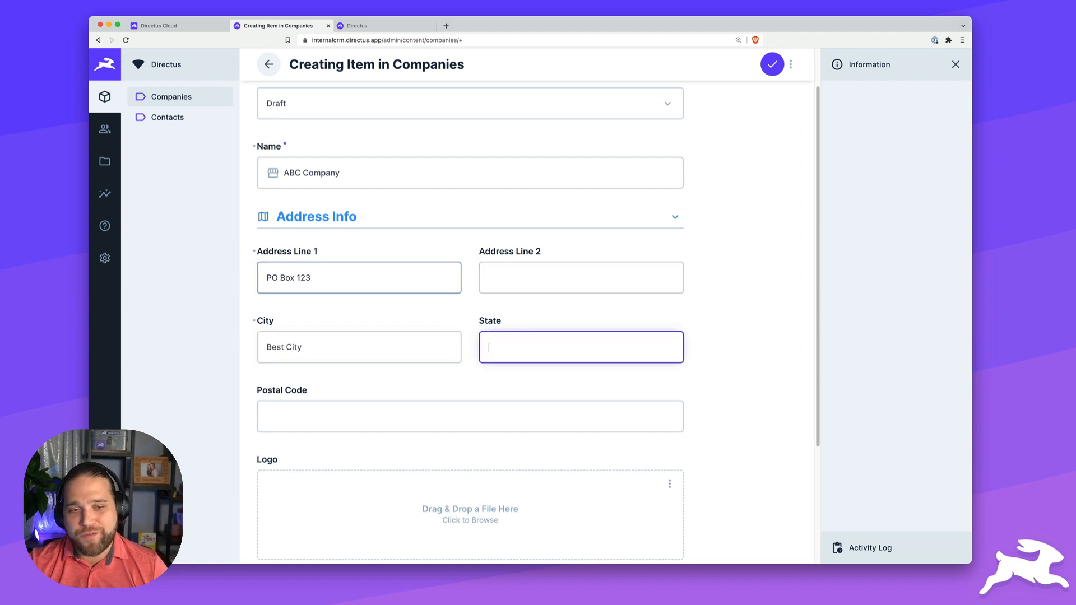
pyautogui.write('W')
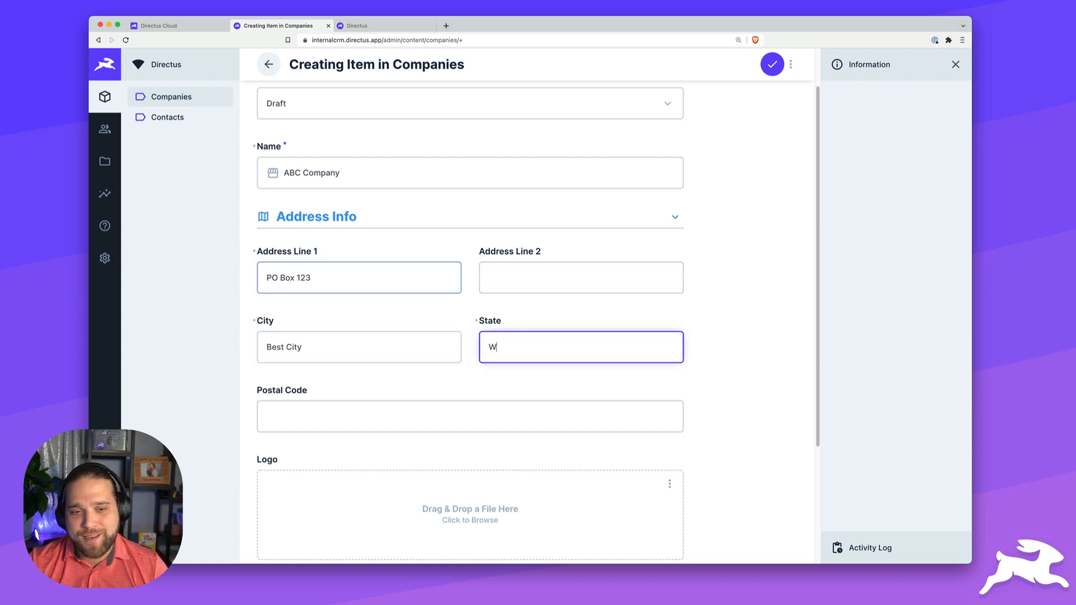
pyautogui.write('V')
pyautogui.press('Tab')
pyautogui.write('55555')
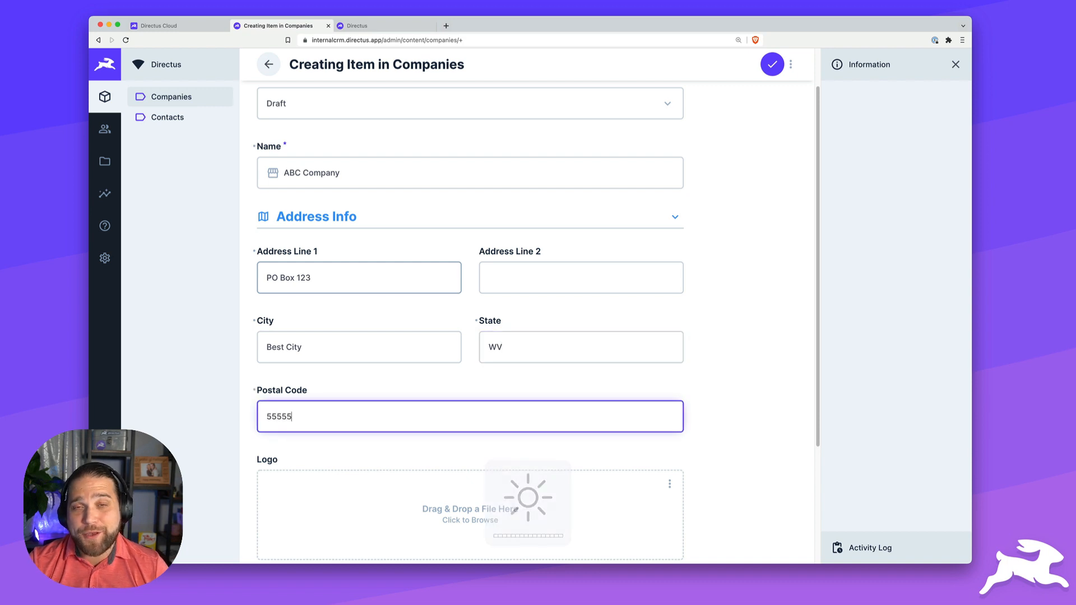
pyautogui.scroll(-3, 339, 301)
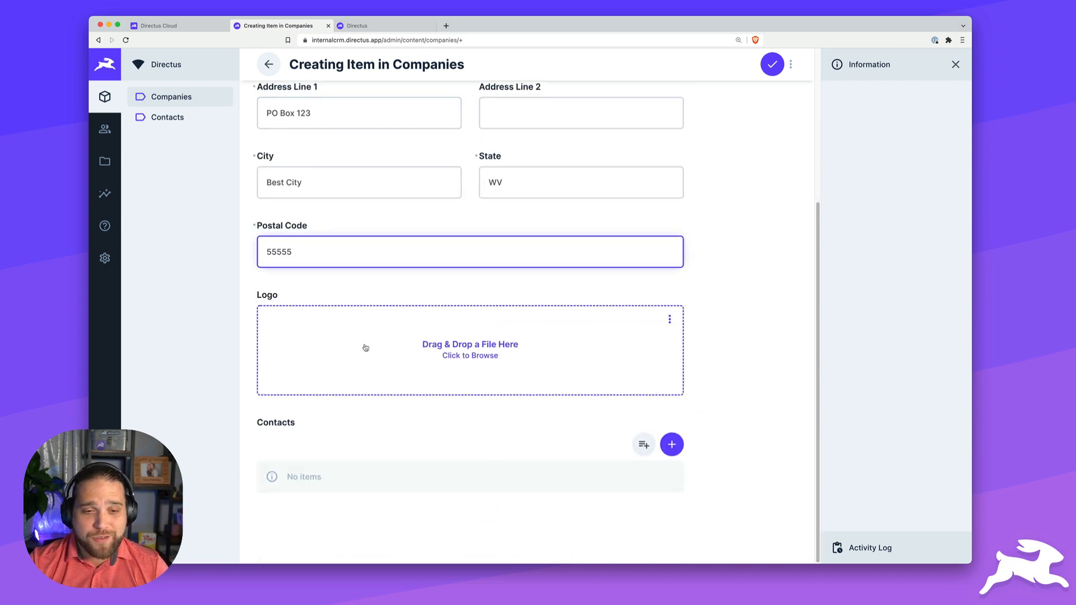
# - Create a new linked contact, entering the contact's first name, last name, e-mail and phone
pyautogui.click(672, 445)
pyautogui.click(653, 230)
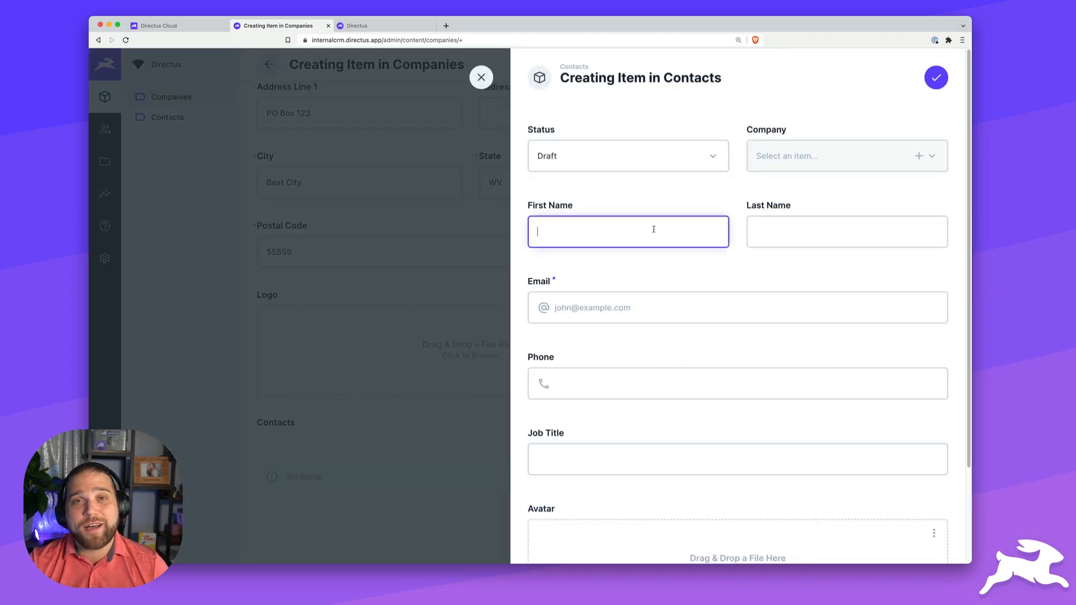
pyautogui.write('Bryant')
pyautogui.press('Tab')
pyautogui.write('G')
pyautogui.press('Tab')
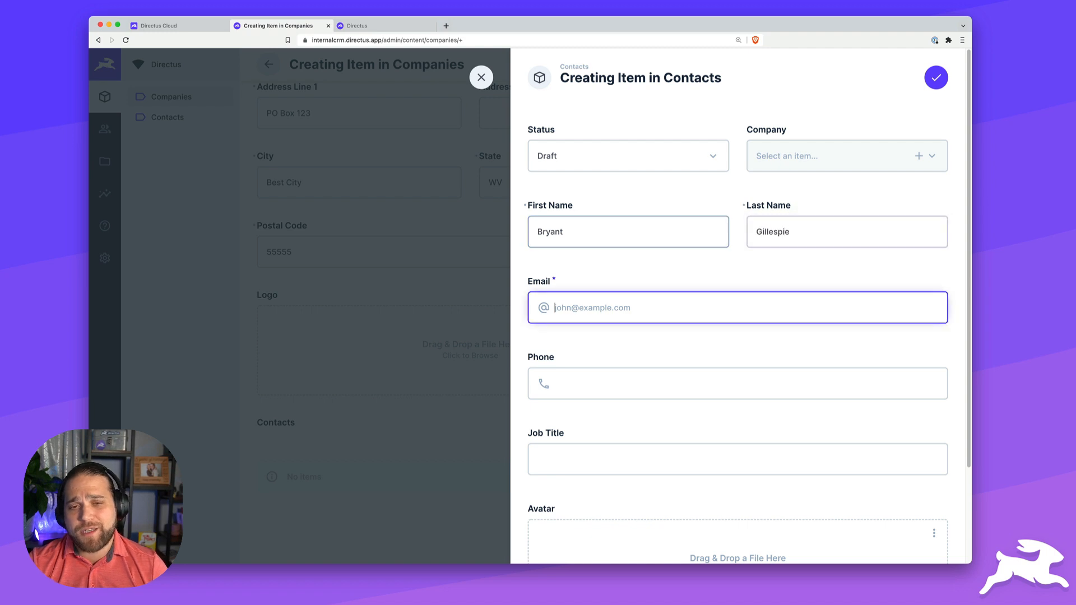
pyautogui.write('john@example.com')
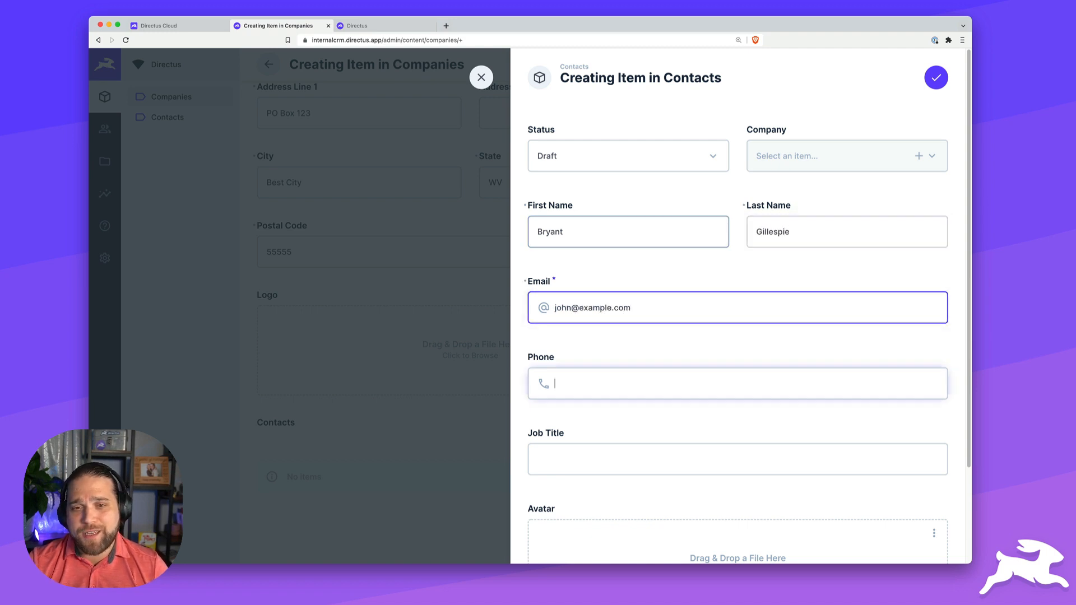
pyautogui.press('Tab')
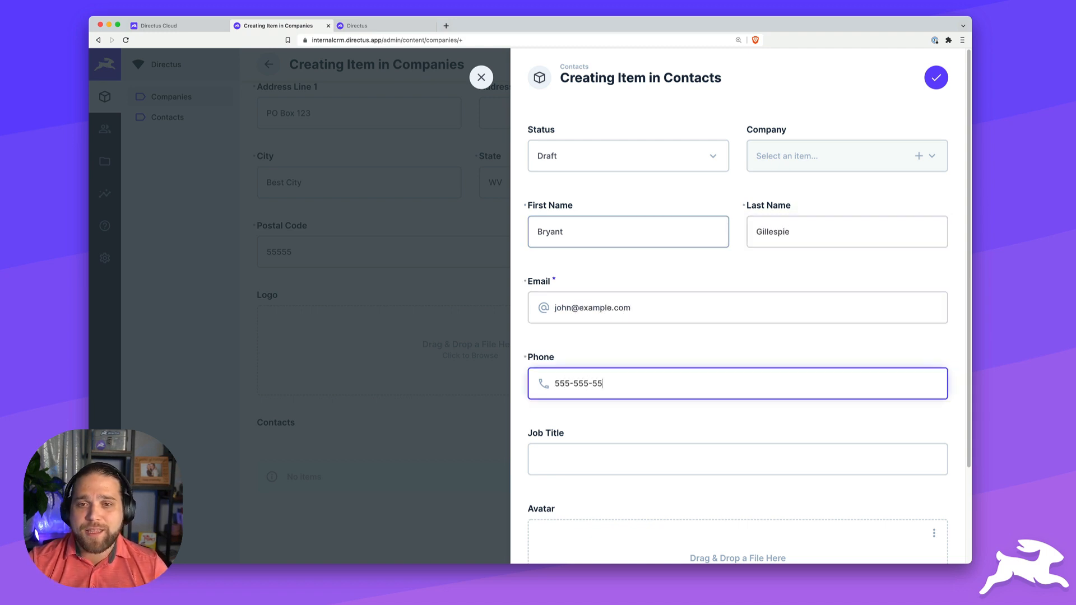
# - Save the new contact, then save the ABC Company record
pyautogui.scroll(-3, 654, 250)
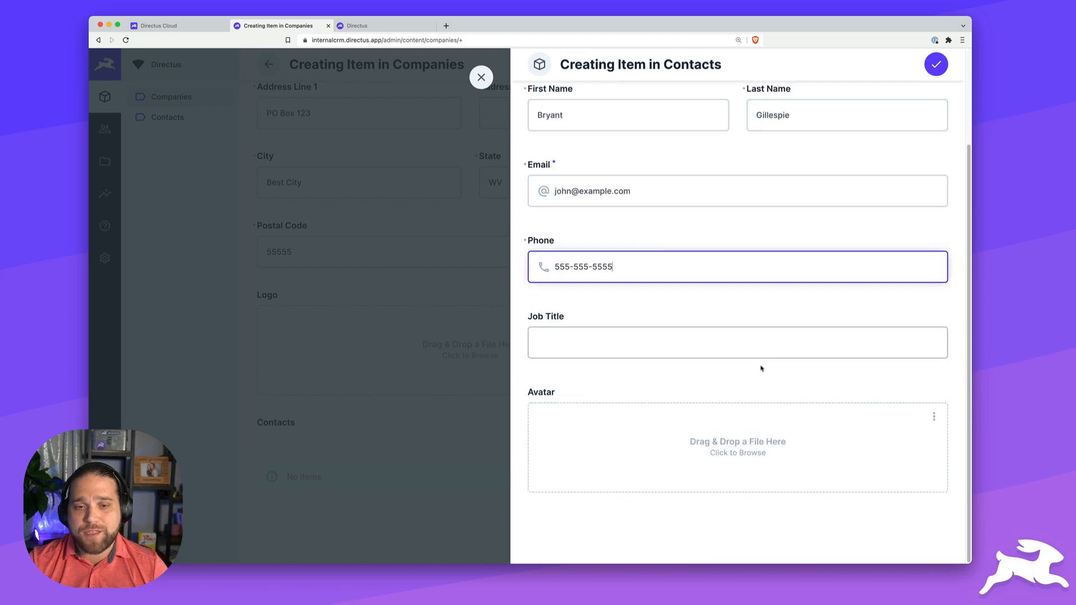
pyautogui.click(936, 65)
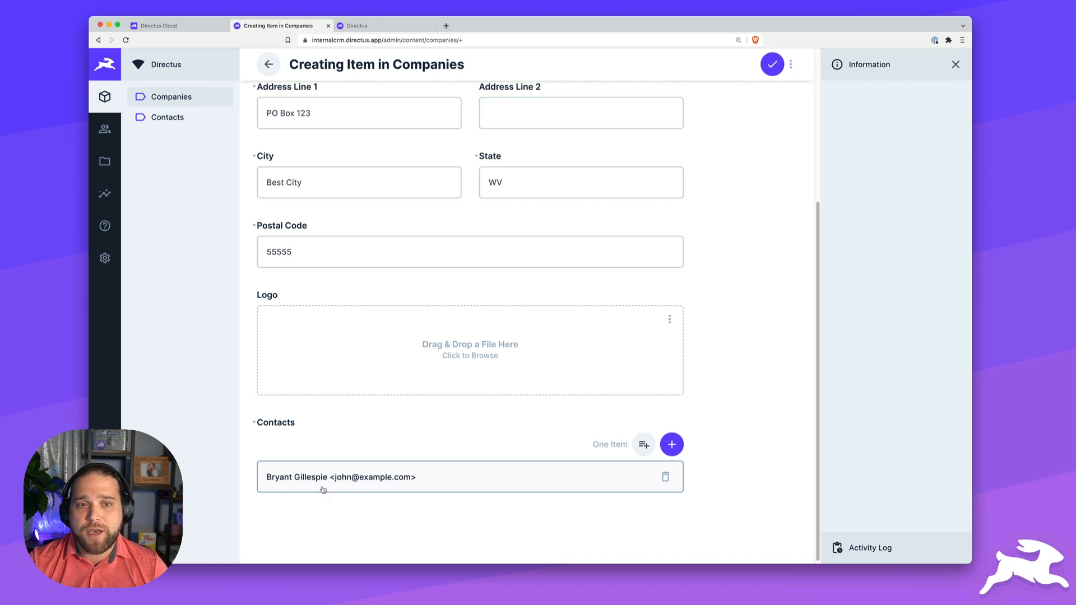
pyautogui.scroll(4, 348, 449)
pyautogui.click(773, 65)
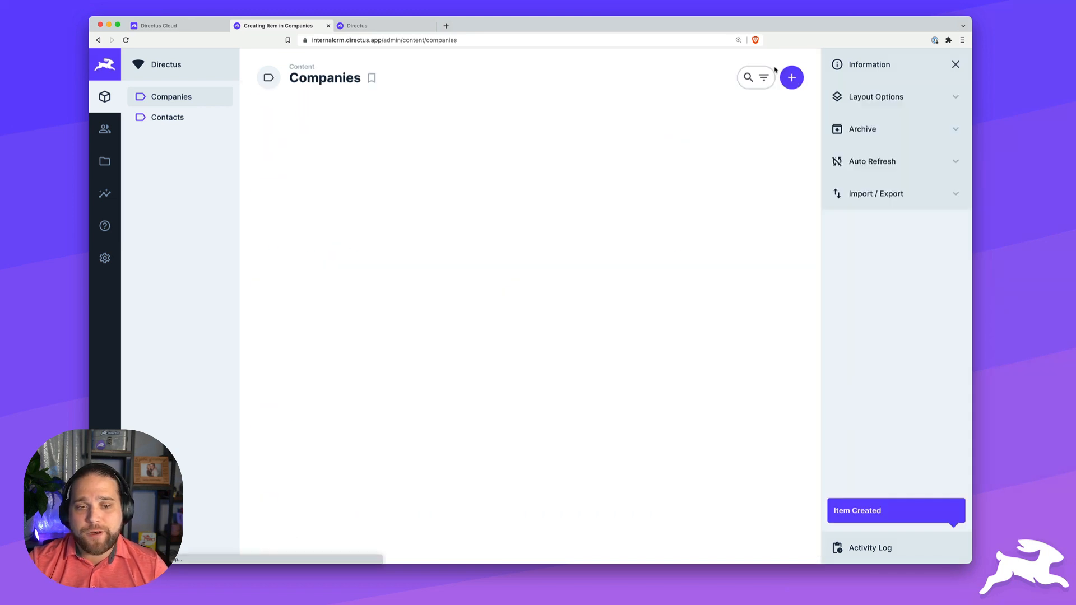
# - Start a new collection named 'projects' with an auto-incremented integer primary key
pyautogui.click(93, 270)
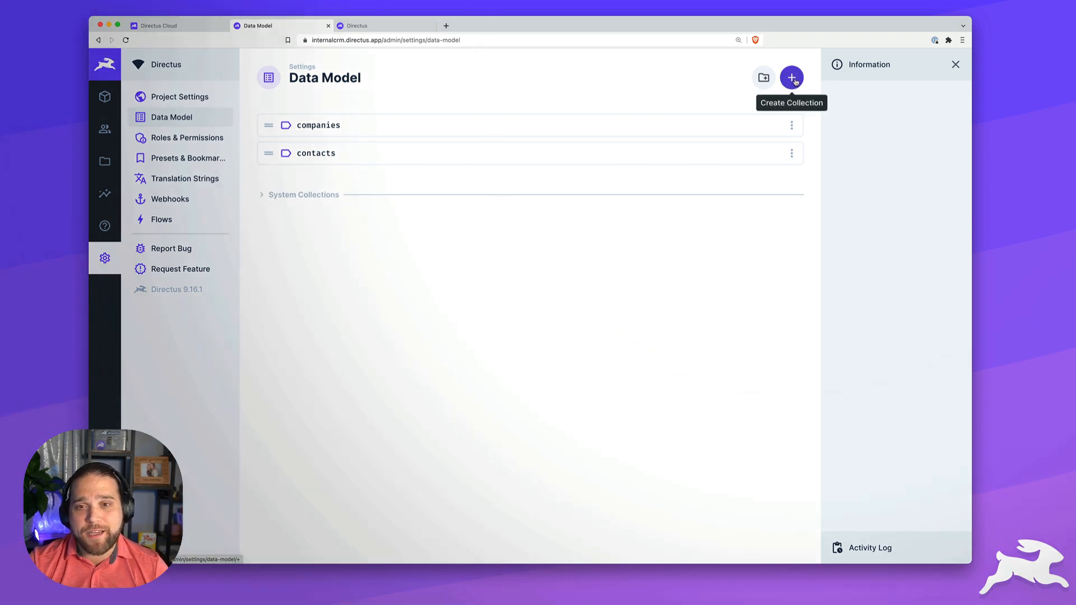
pyautogui.click(792, 78)
pyautogui.write('p')
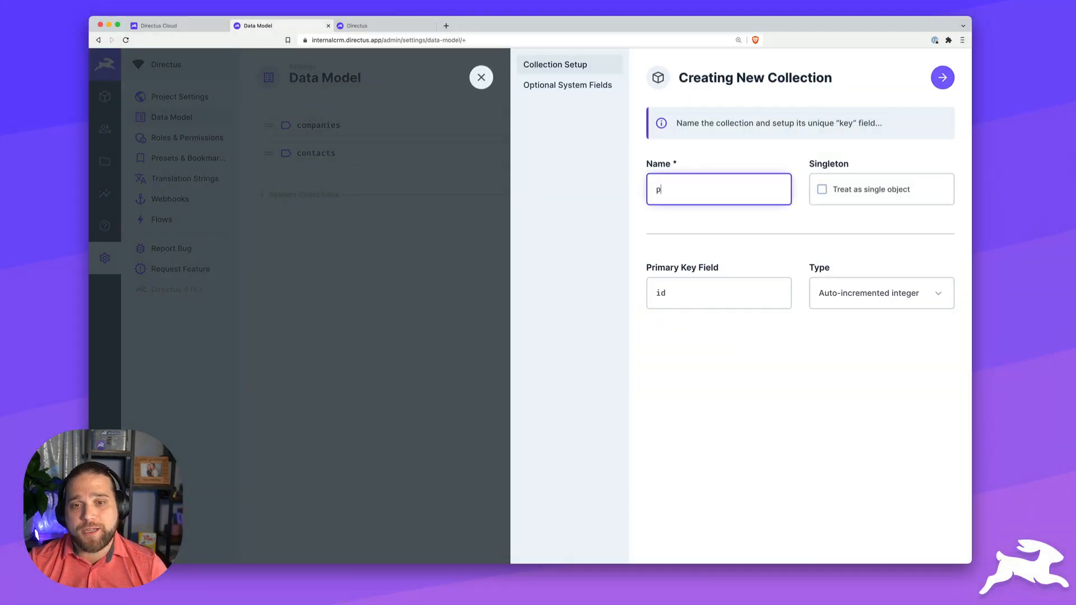
pyautogui.write('rojects')
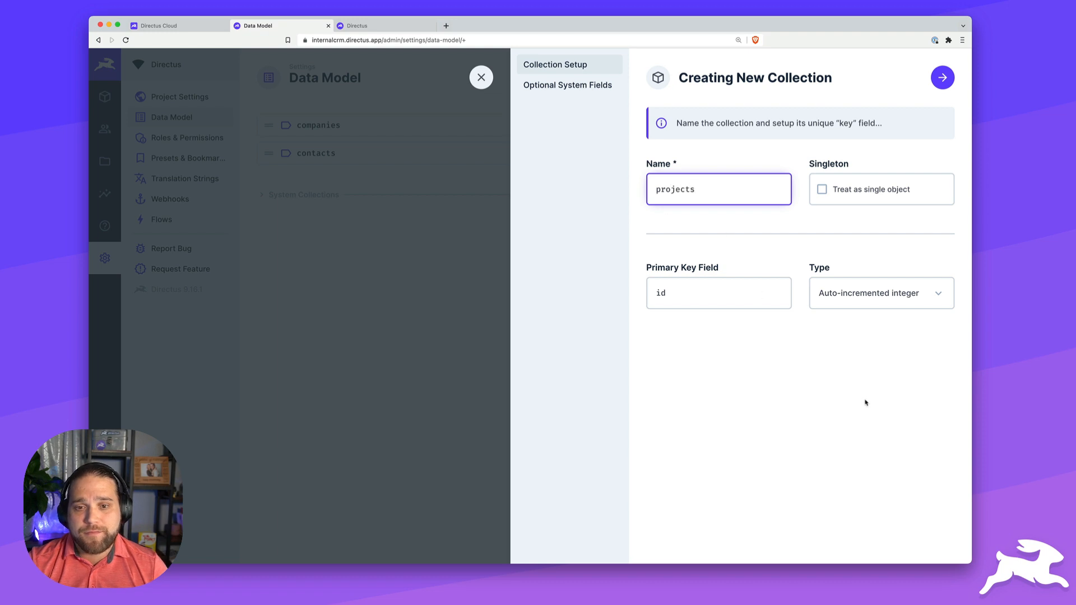
pyautogui.click(862, 406)
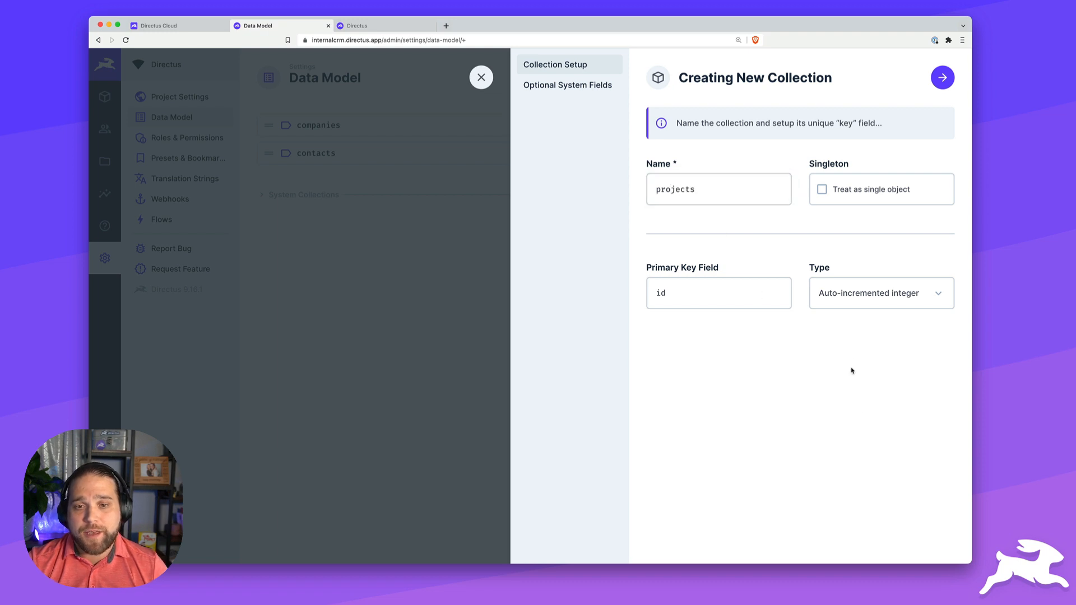
pyautogui.click(874, 294)
pyautogui.click(866, 361)
# - Enable status plus date/user created and updated system fields, and finish setup
pyautogui.click(563, 87)
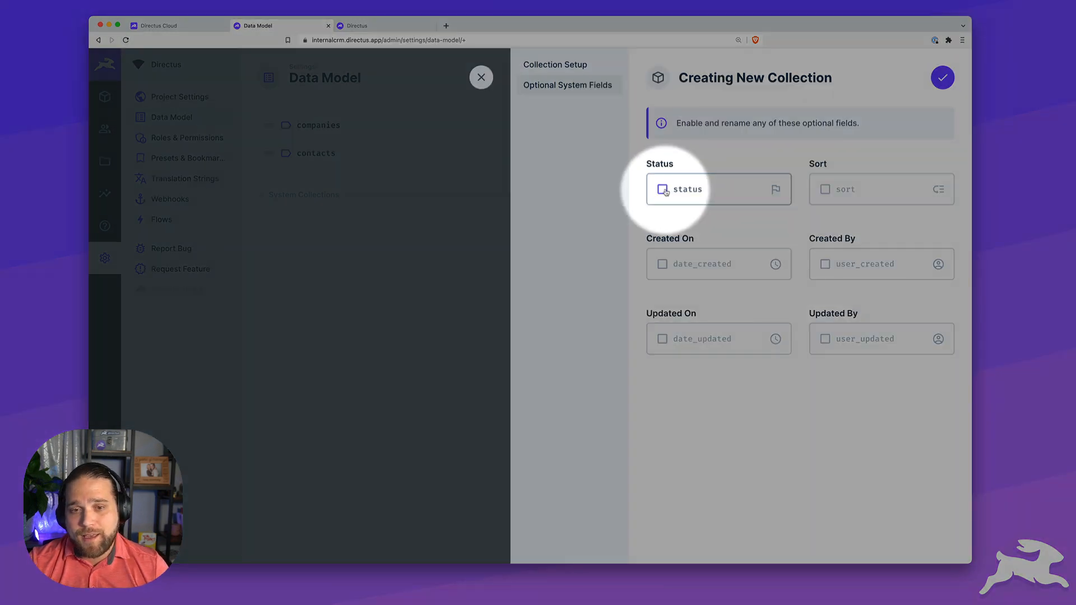
pyautogui.click(663, 191)
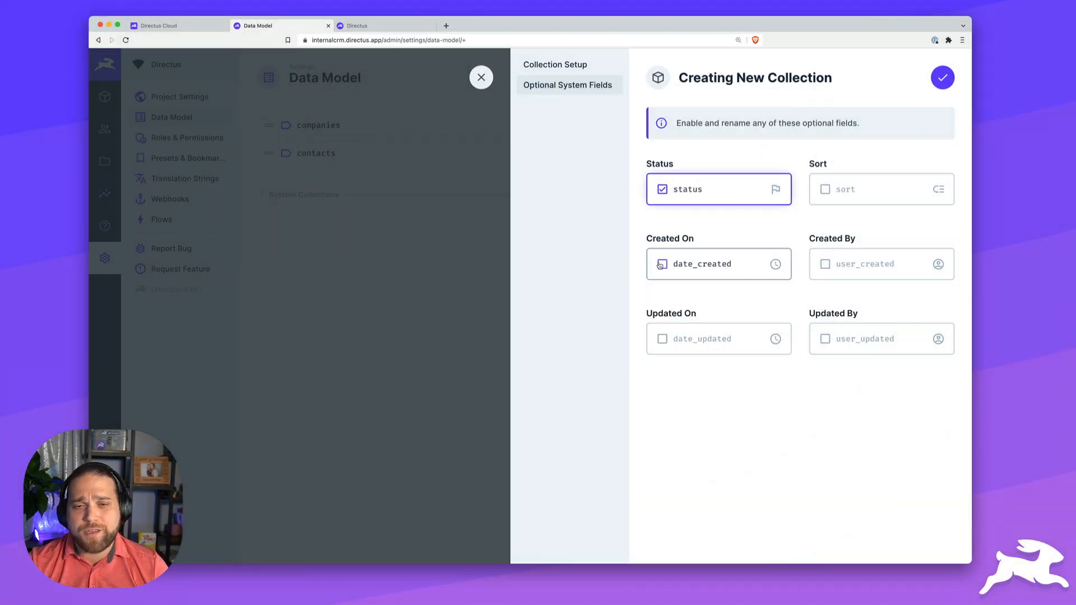
pyautogui.click(662, 264)
pyautogui.click(662, 339)
pyautogui.click(825, 264)
pyautogui.click(825, 339)
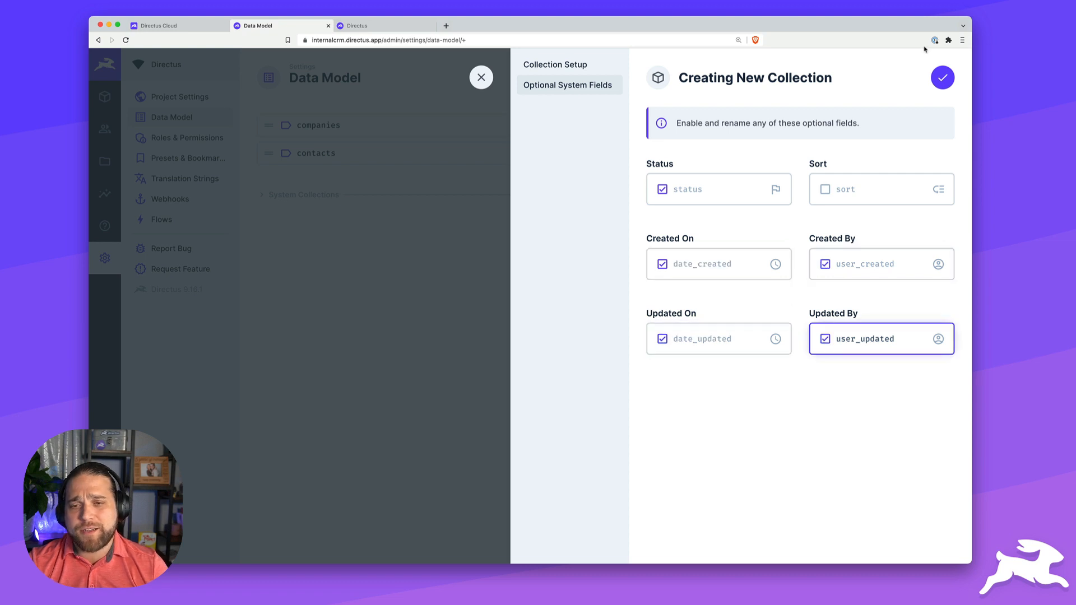
pyautogui.click(942, 77)
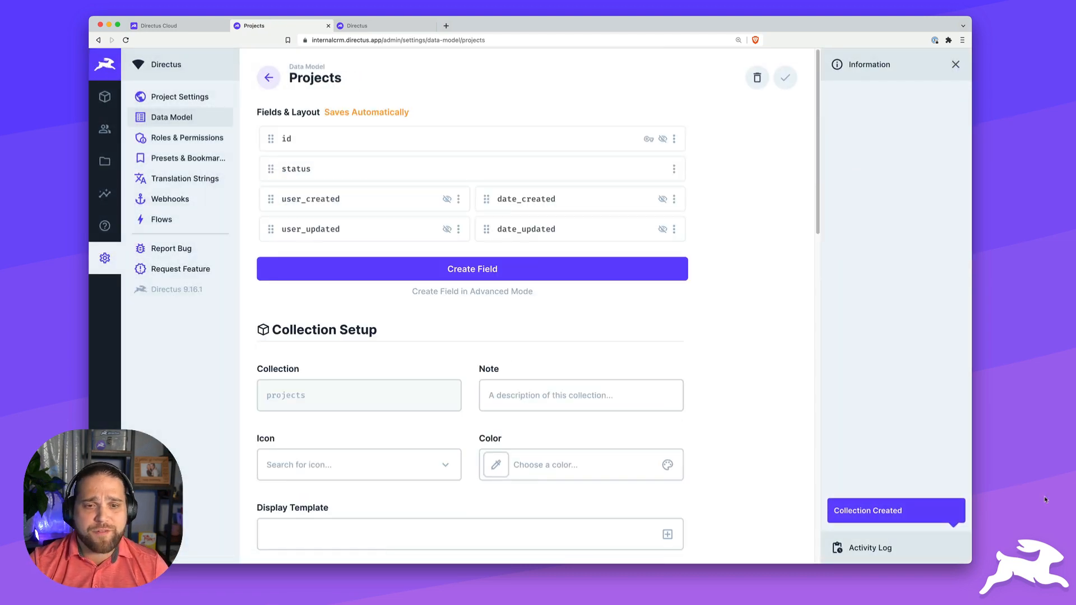
# - Add a text Input field keyed 'name' to Projects
pyautogui.click(476, 269)
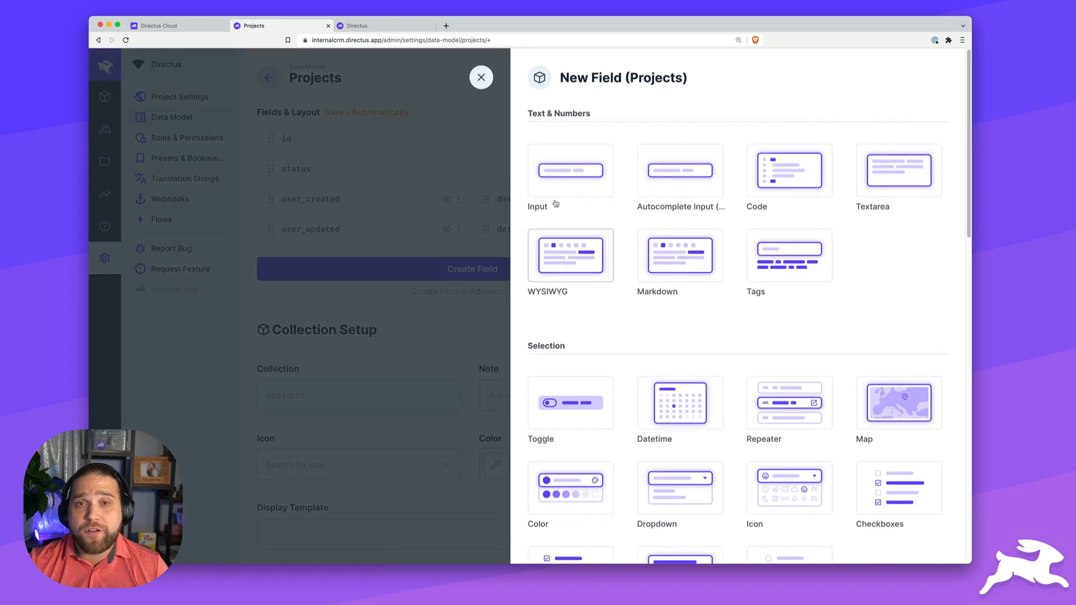
pyautogui.click(555, 195)
pyautogui.write('name')
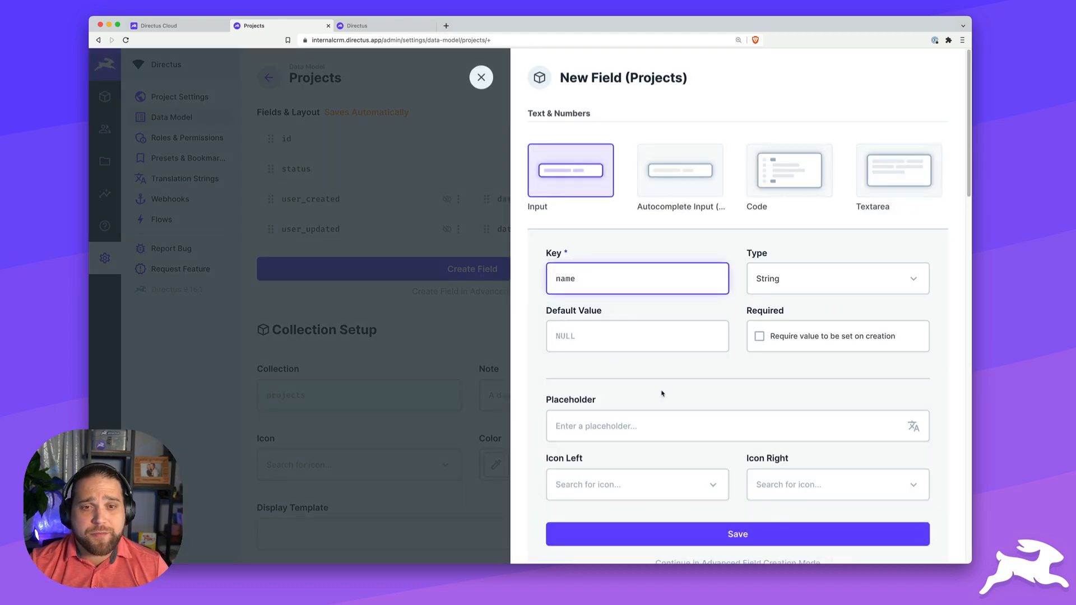
pyautogui.scroll(-3, 678, 377)
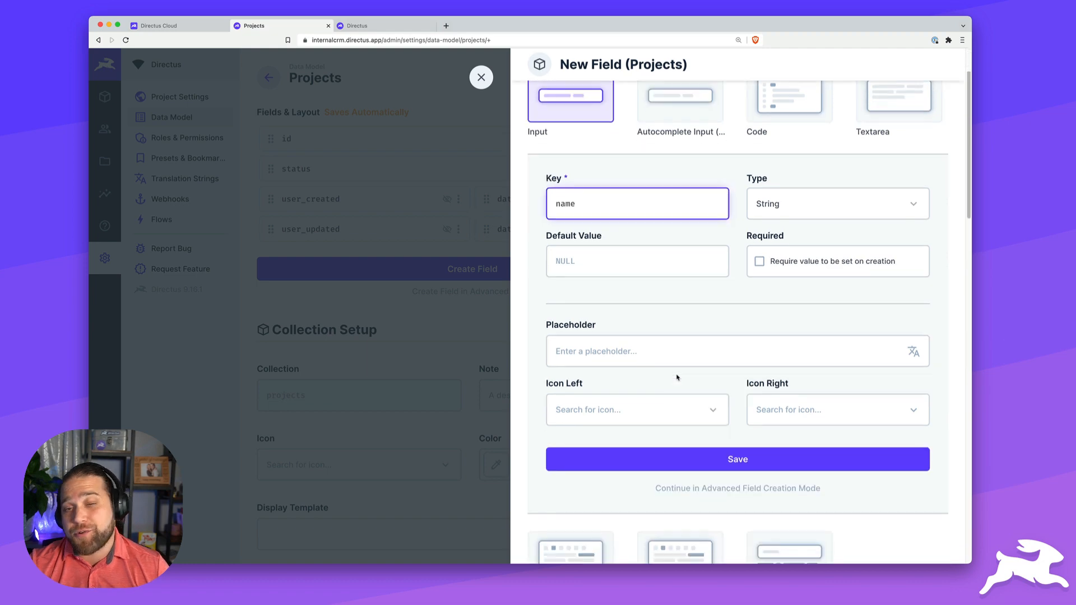
pyautogui.click(747, 455)
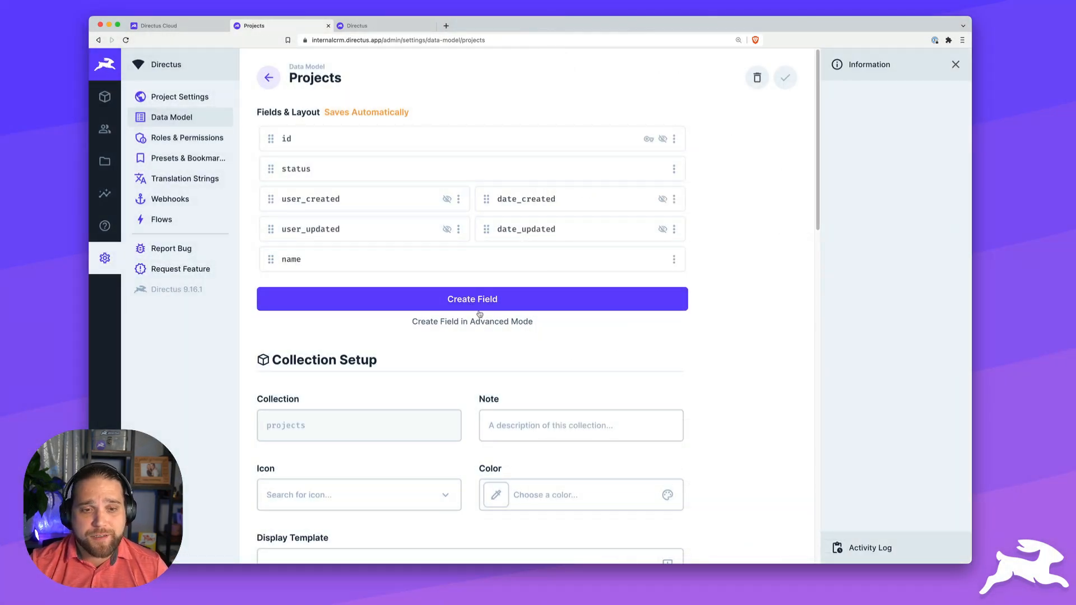
# - Add a WYSIWYG rich-text field keyed 'description' to Projects
pyautogui.click(477, 309)
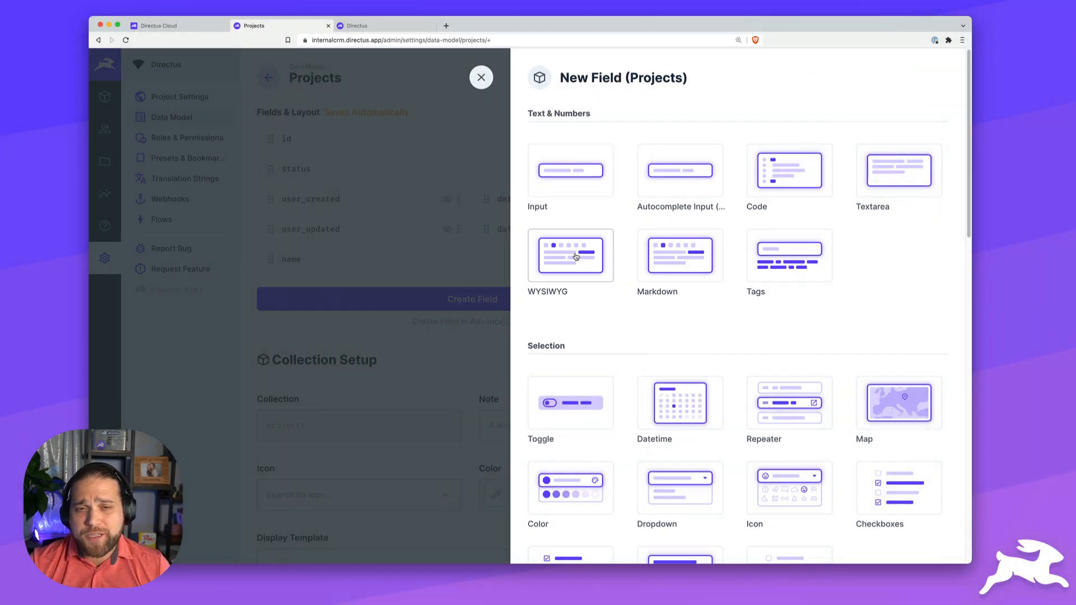
pyautogui.click(577, 257)
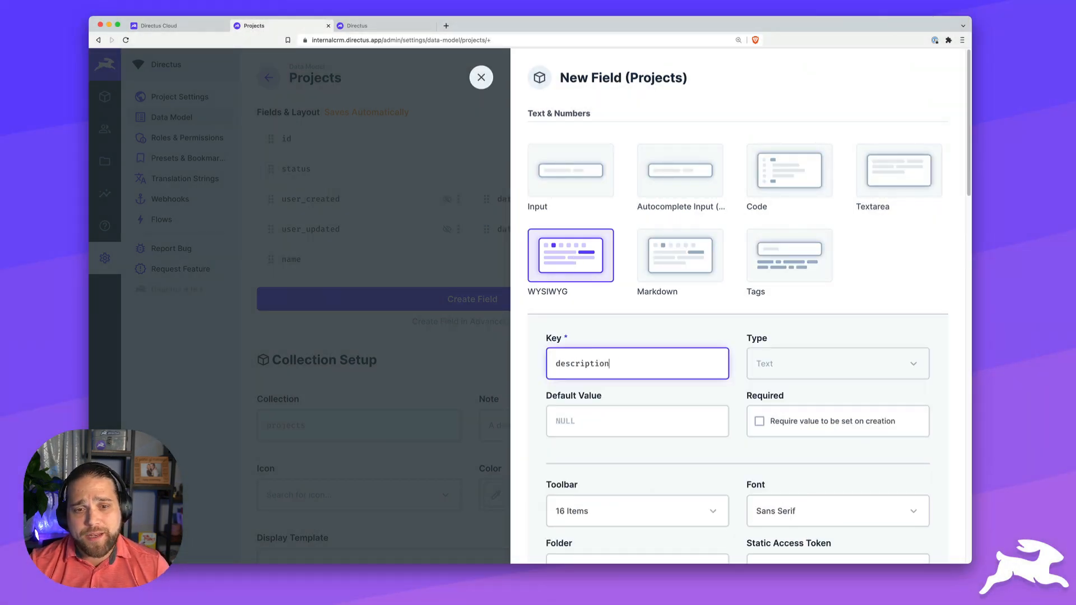
pyautogui.write('description')
pyautogui.press('Return')
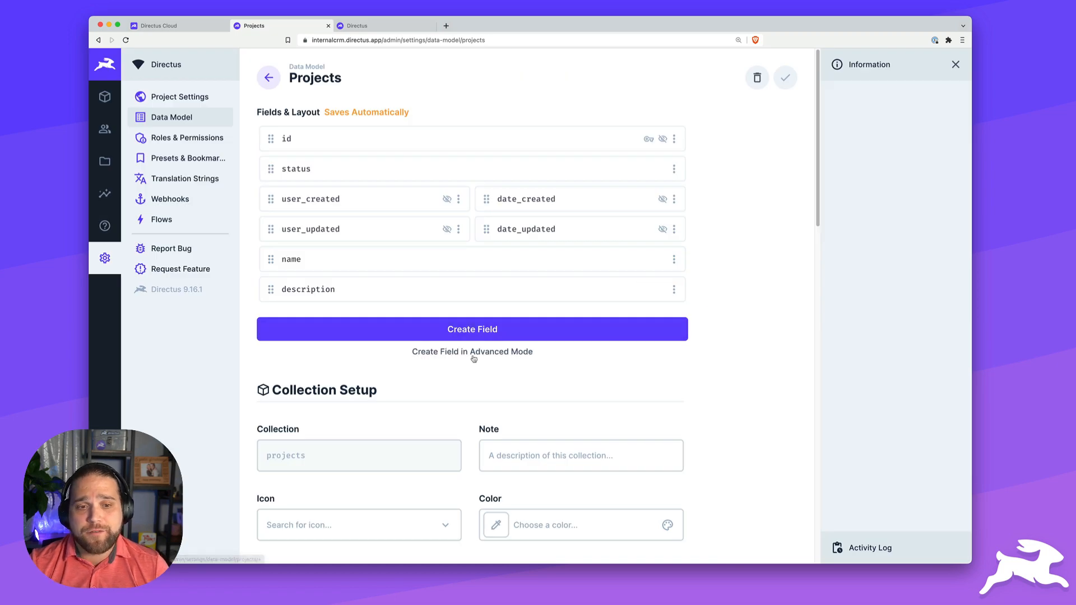
# - Add a Date field 'start_date' to Projects and set it to Half Width
pyautogui.click(471, 333)
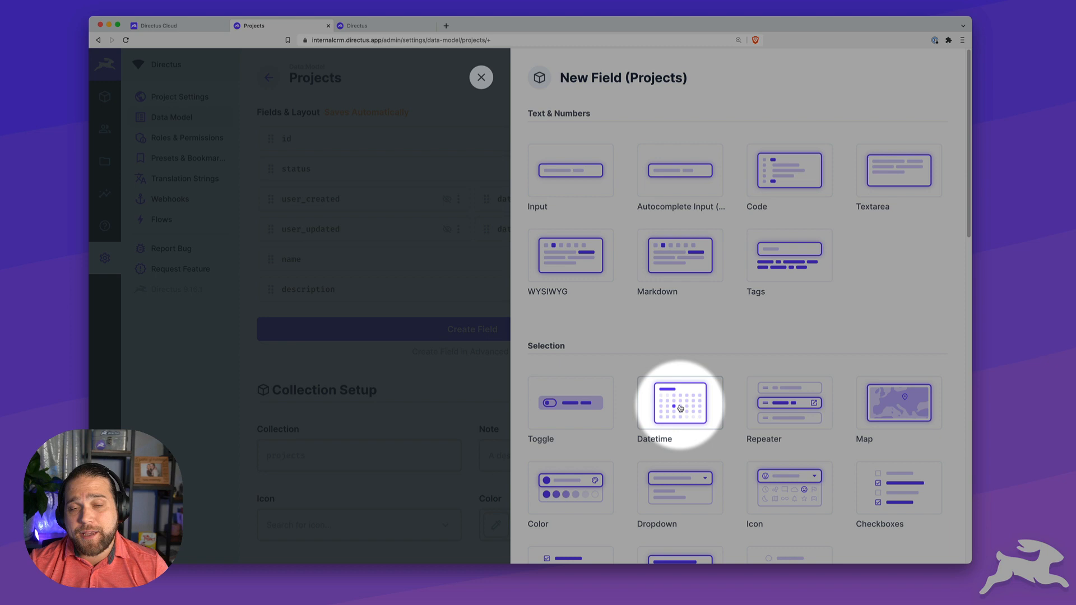
pyautogui.click(679, 408)
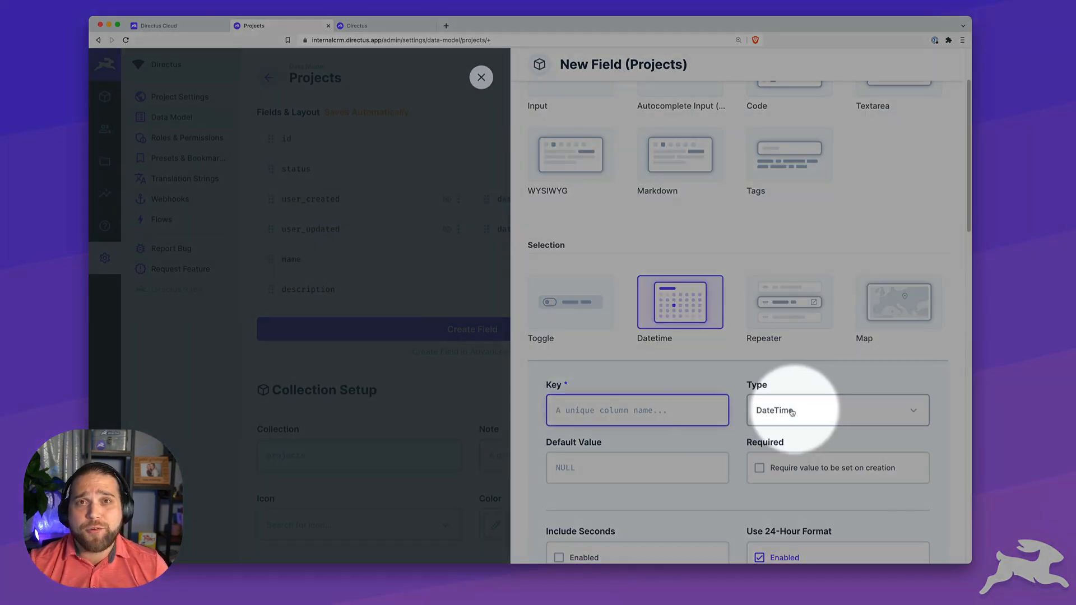
pyautogui.click(795, 413)
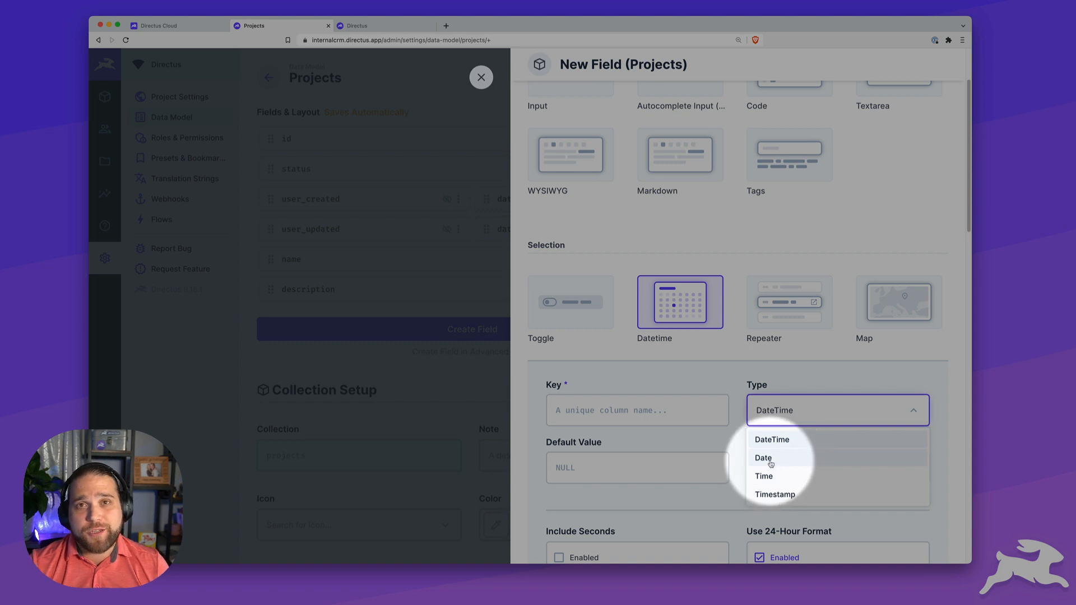
pyautogui.click(771, 459)
pyautogui.click(649, 410)
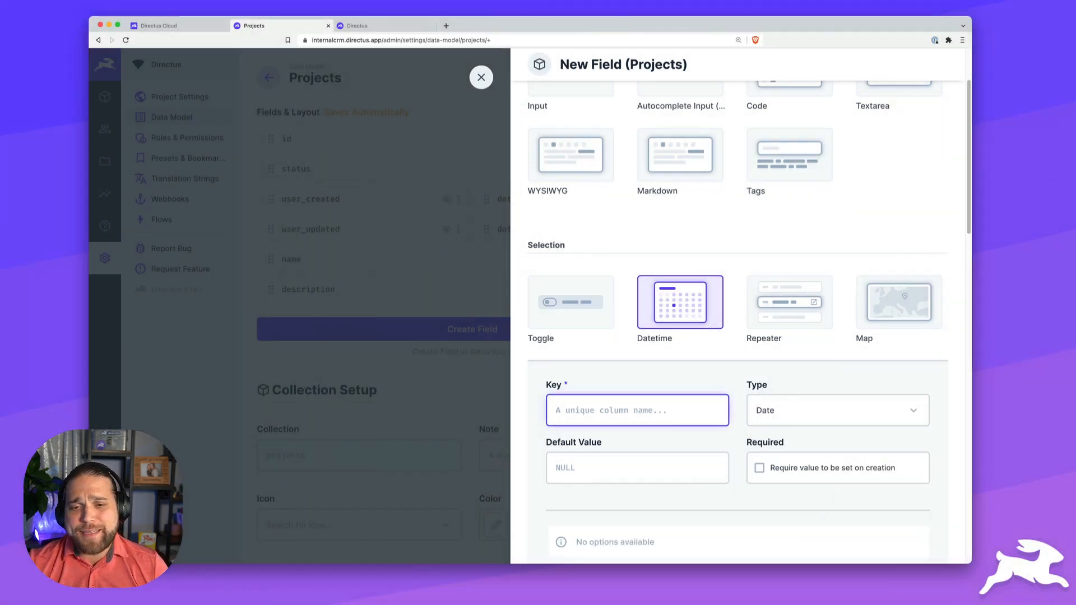
pyautogui.scroll(-3, 676, 387)
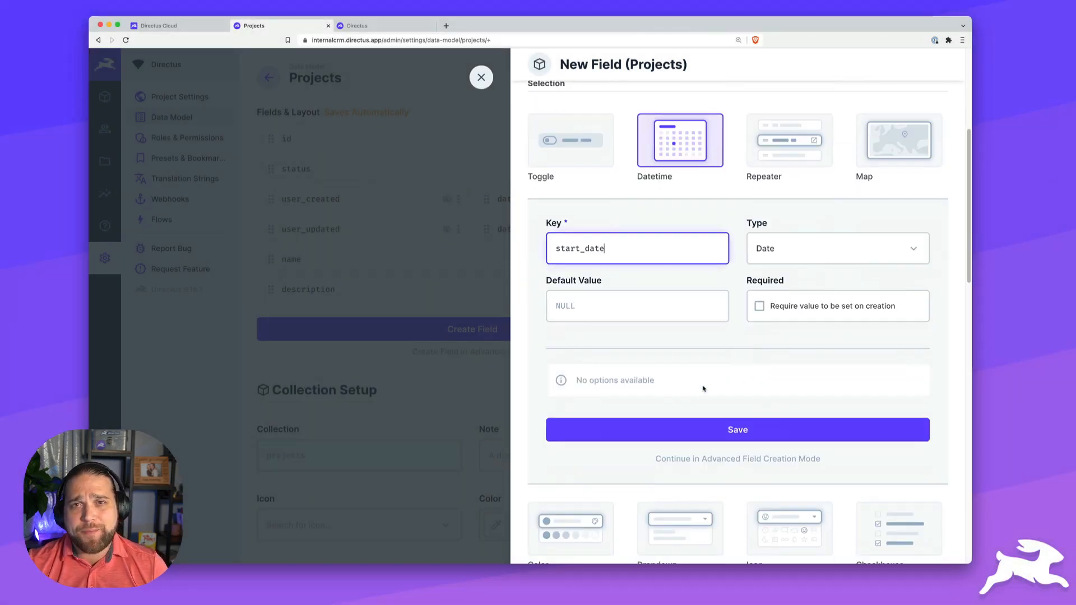
pyautogui.click(725, 423)
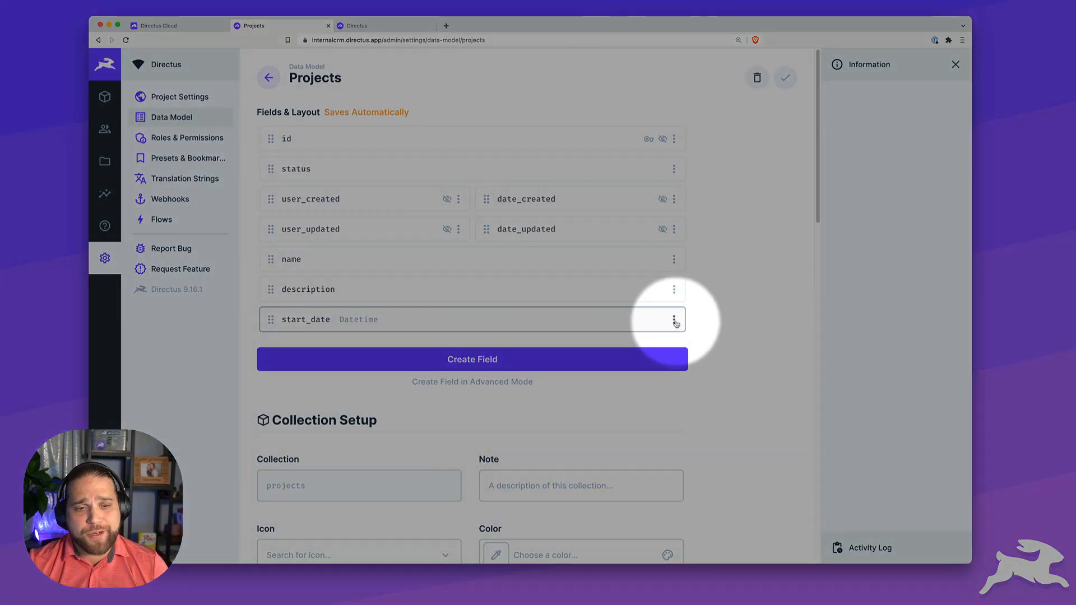
pyautogui.click(674, 320)
pyautogui.click(614, 403)
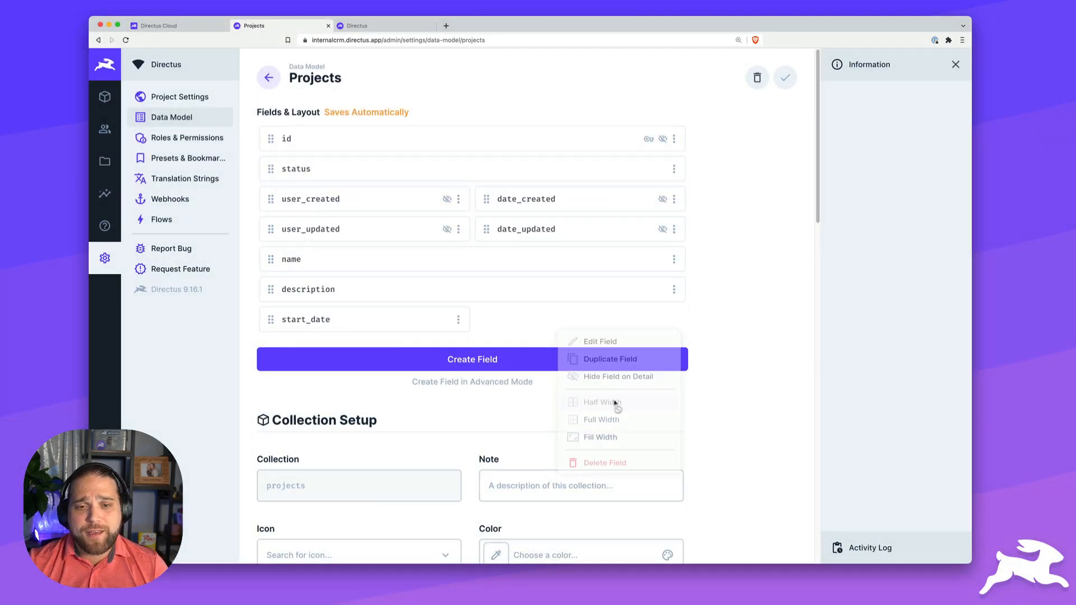
# - Add a Date field 'end_date' and place it at Half Width beside start_date
pyautogui.click(489, 359)
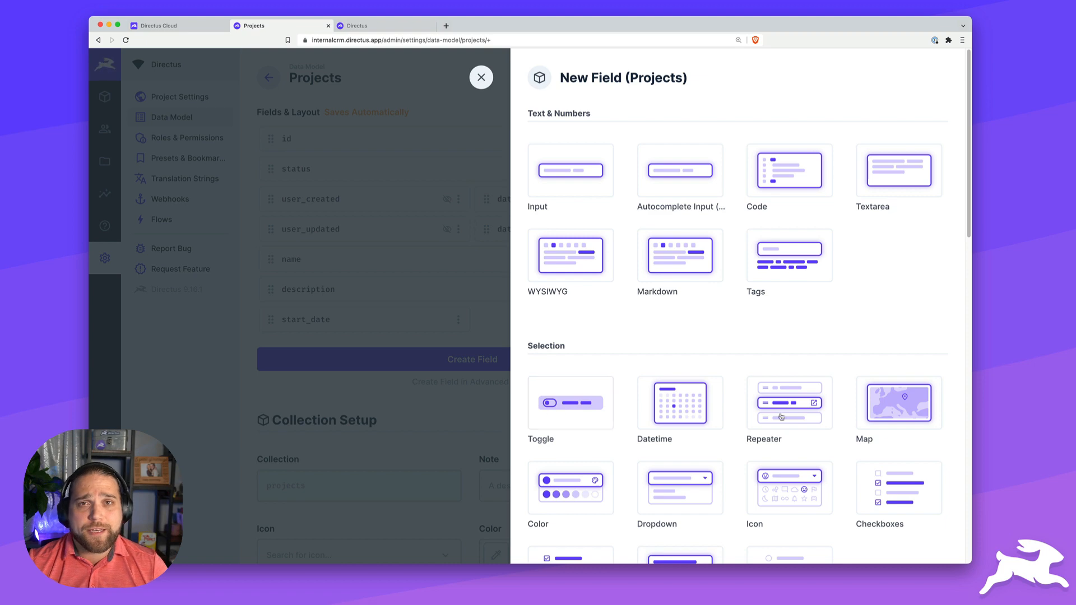
pyautogui.click(677, 413)
pyautogui.scroll(-6, 676, 413)
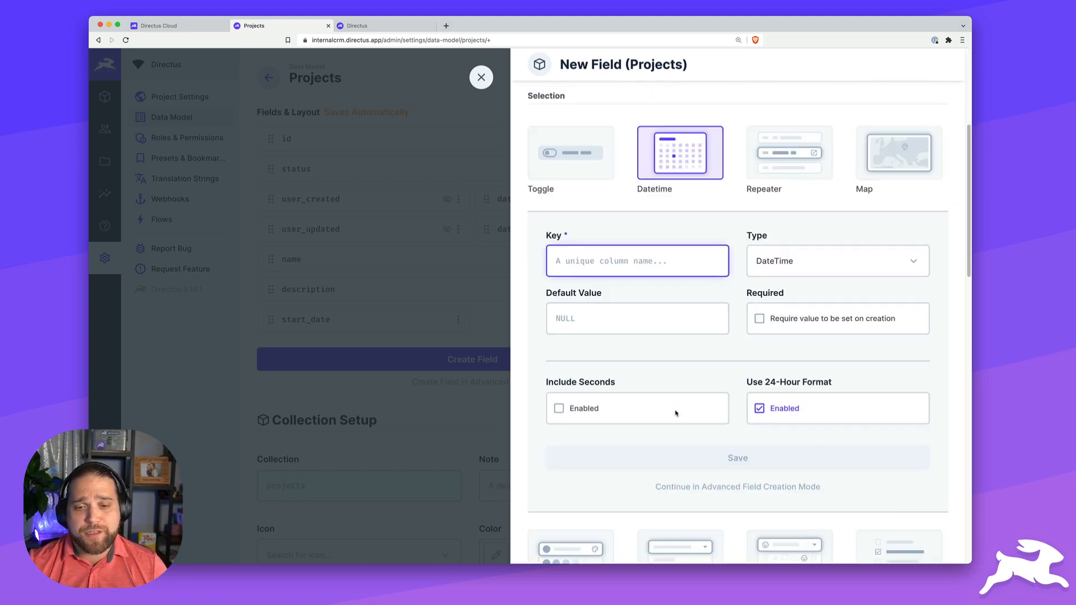
pyautogui.scroll(1, 675, 413)
pyautogui.write('end_date')
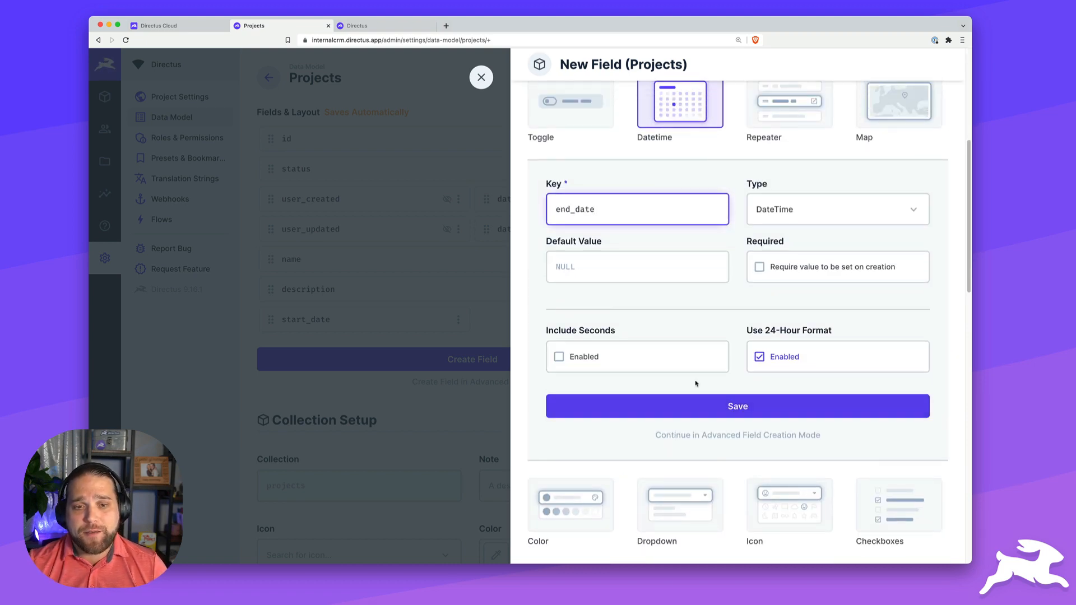
pyautogui.click(848, 220)
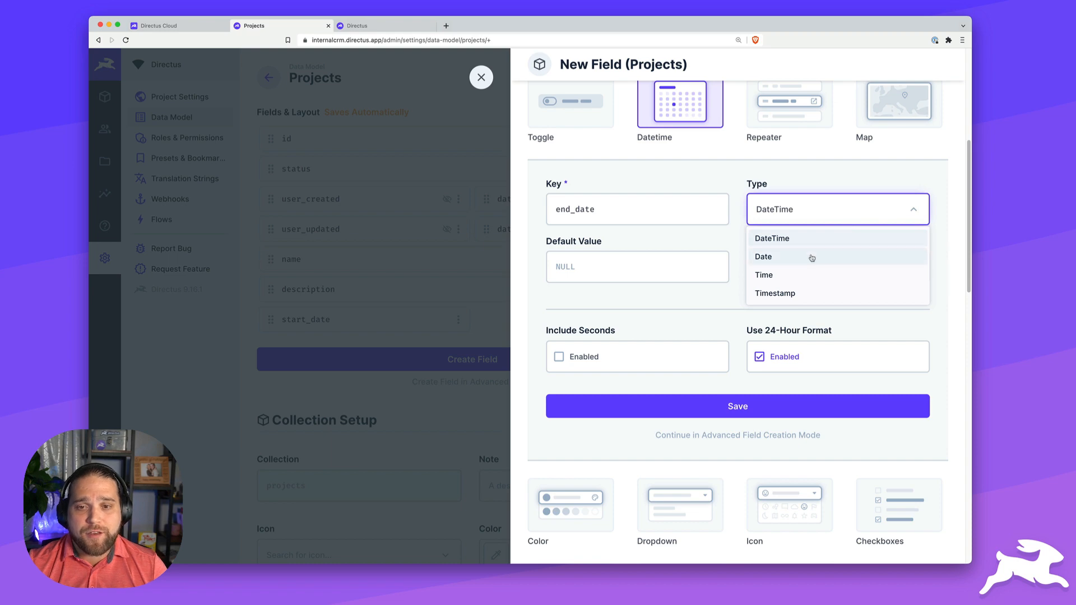
pyautogui.click(812, 258)
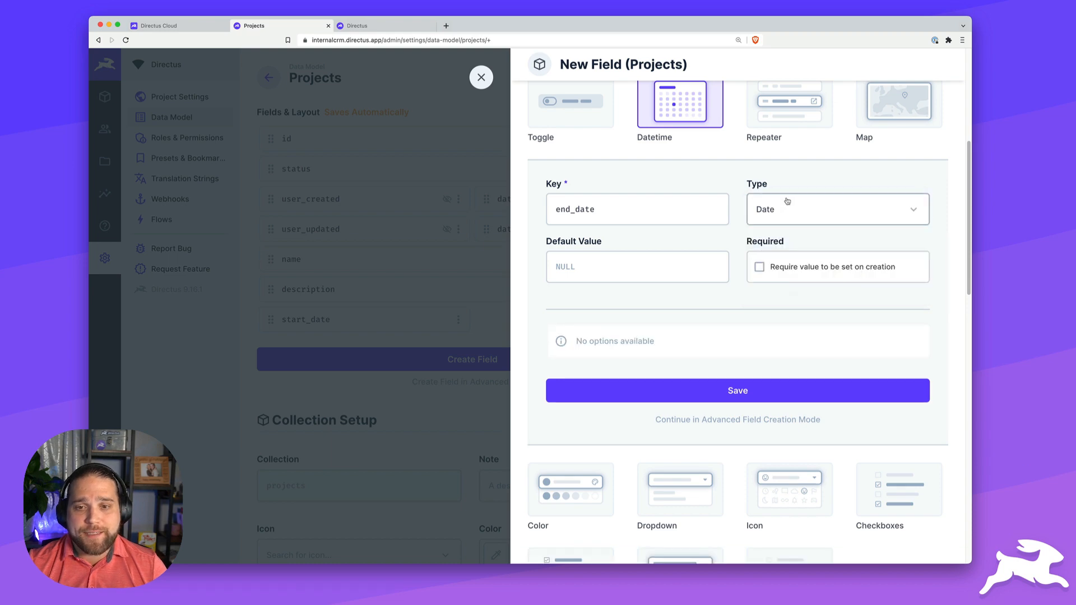
pyautogui.click(738, 392)
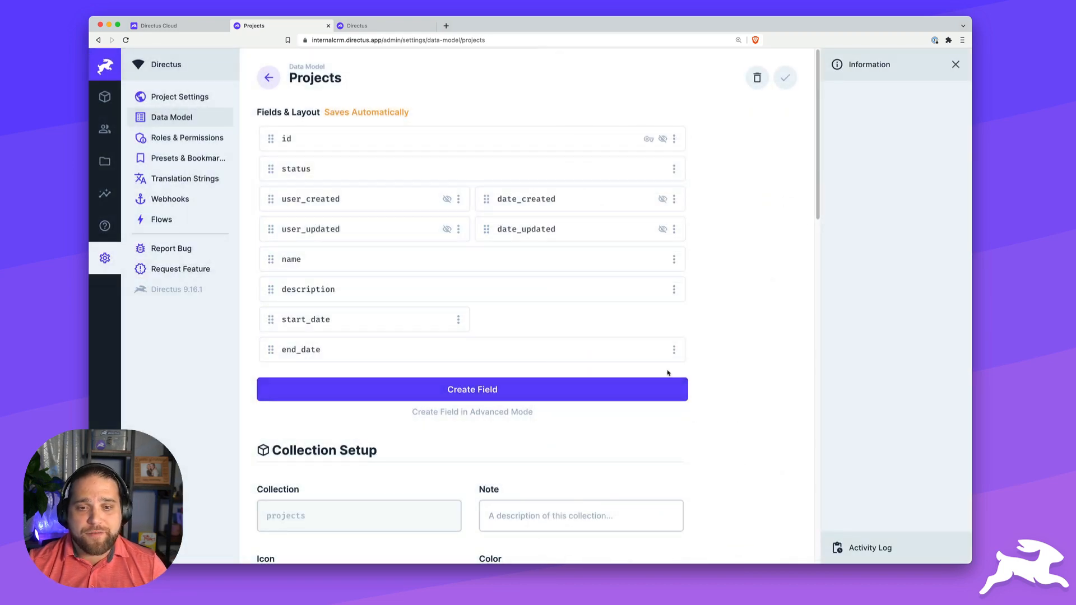
pyautogui.click(674, 349)
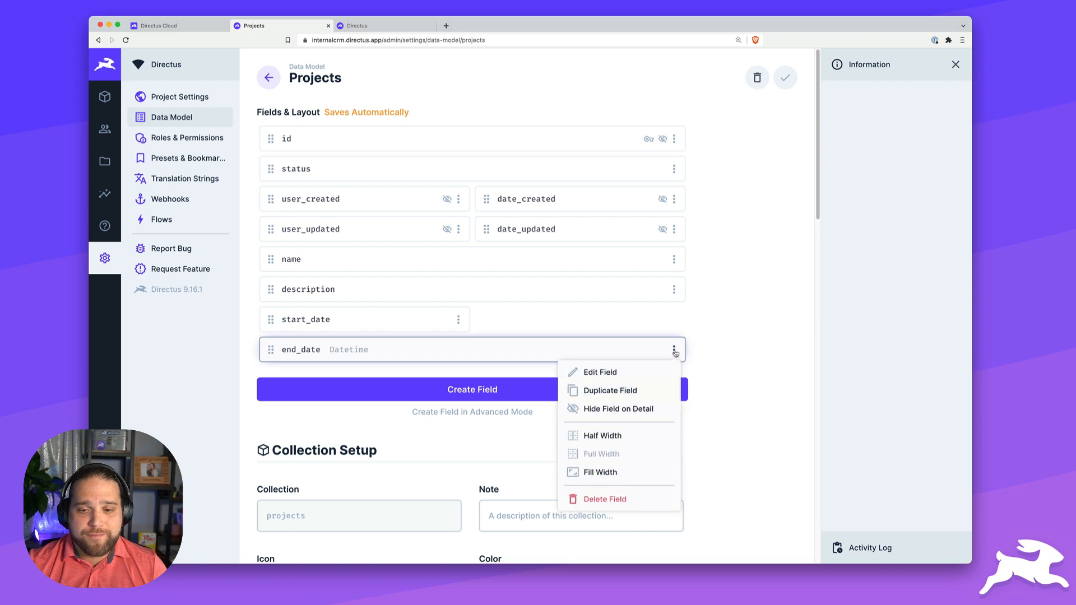
pyautogui.click(607, 438)
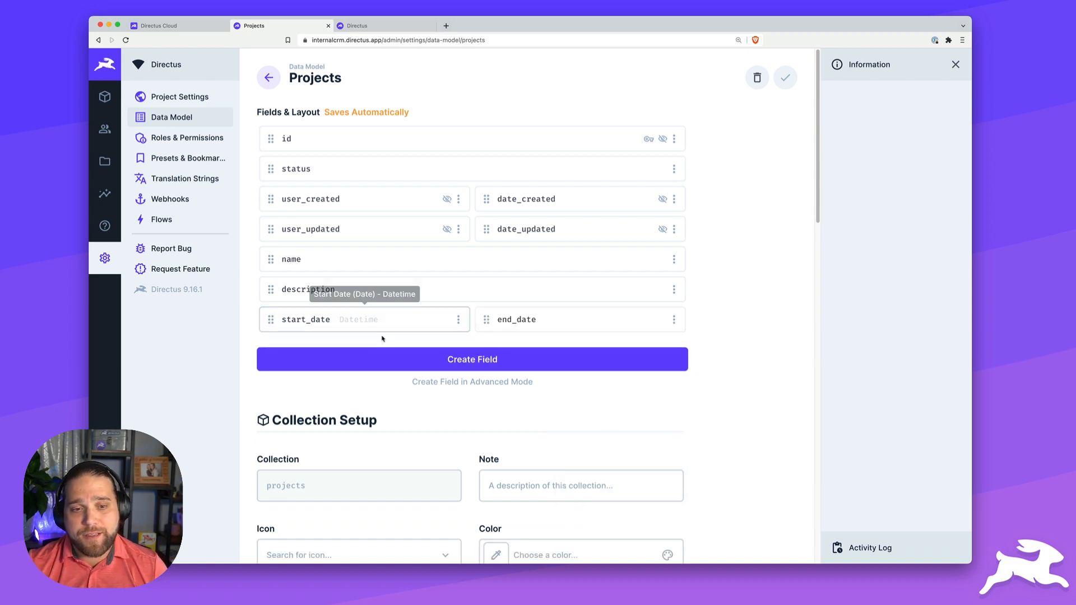
pyautogui.click(463, 361)
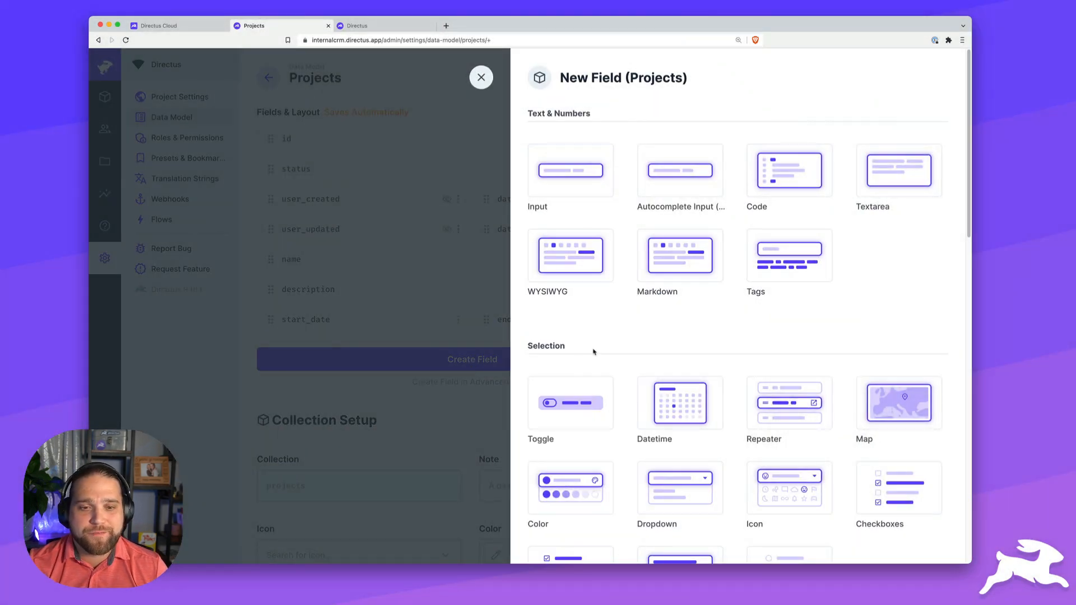
# - Make the new field a Many to One relation to the companies collection
pyautogui.scroll(-5, 594, 352)
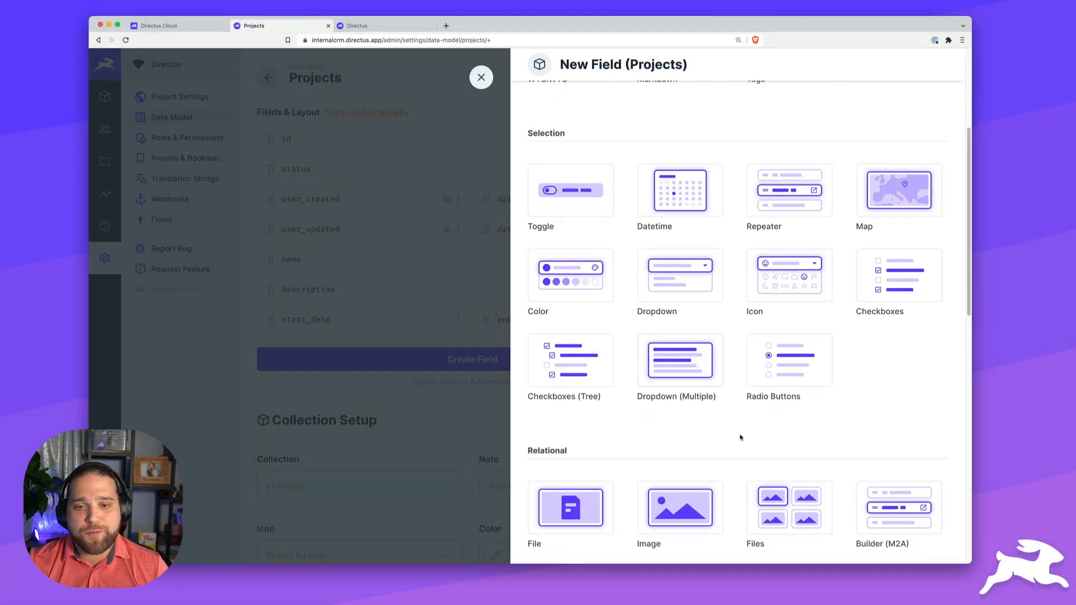
pyautogui.scroll(-5, 740, 437)
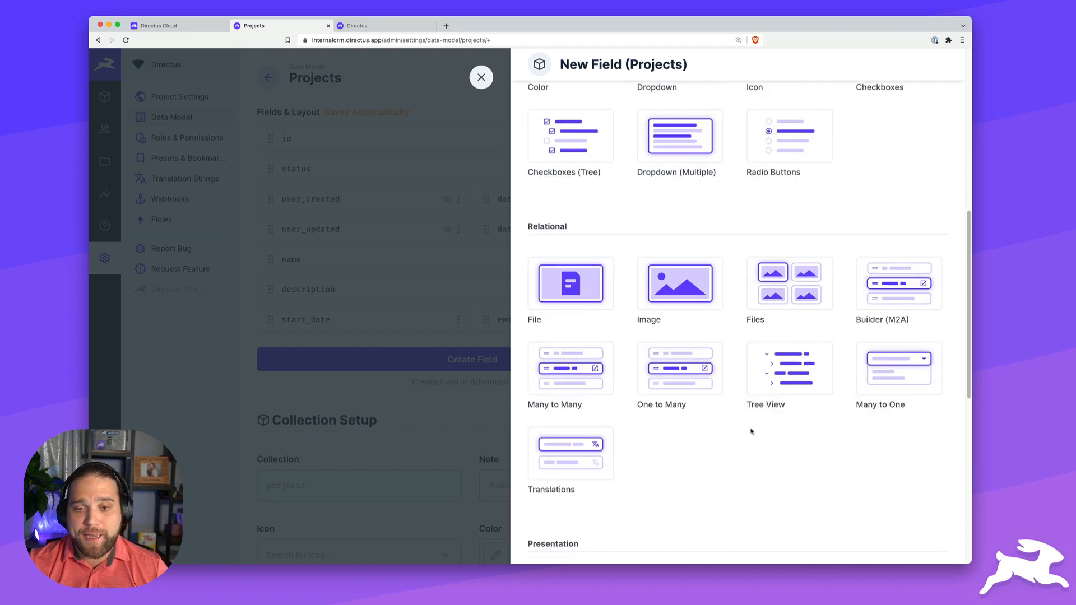
pyautogui.click(899, 372)
pyautogui.scroll(-5, 765, 398)
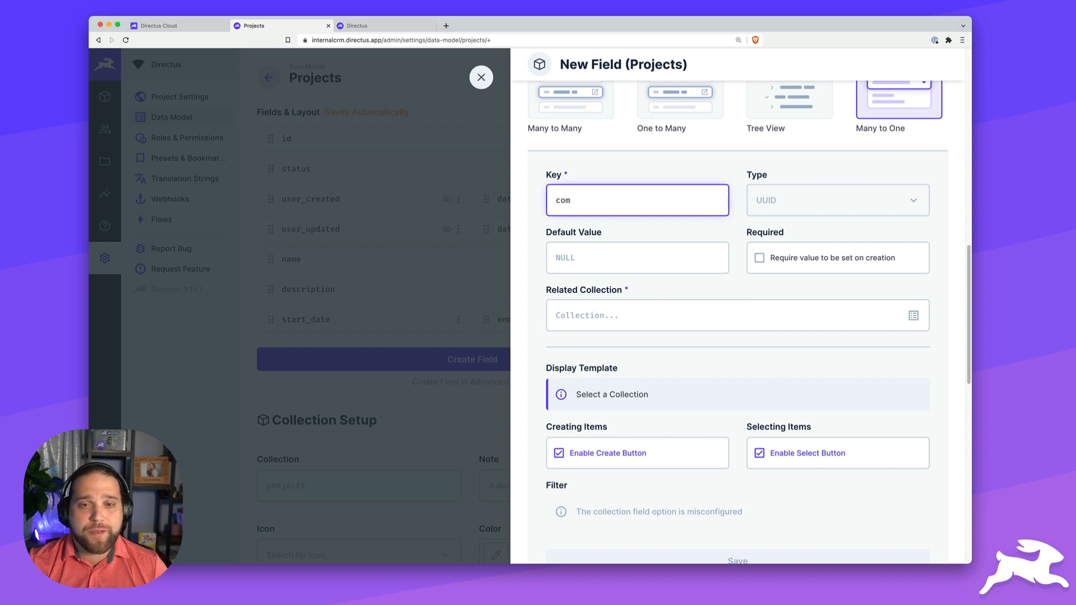
pyautogui.click(914, 316)
pyautogui.click(843, 339)
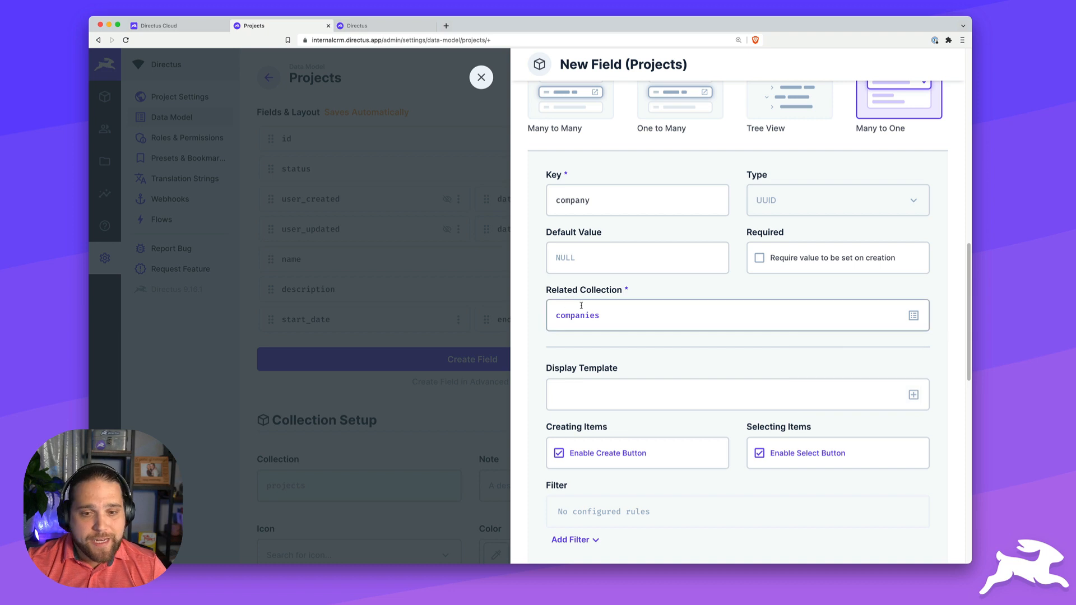
# - Display related companies by Name and continue into Advanced Field Creation Mode
pyautogui.scroll(-1, 677, 390)
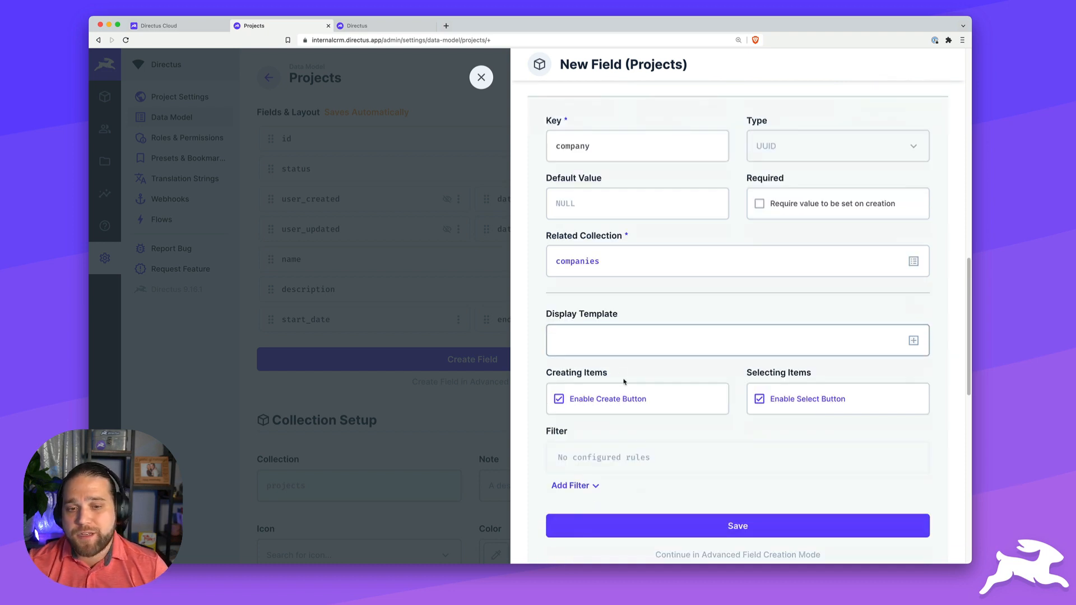
pyautogui.click(912, 341)
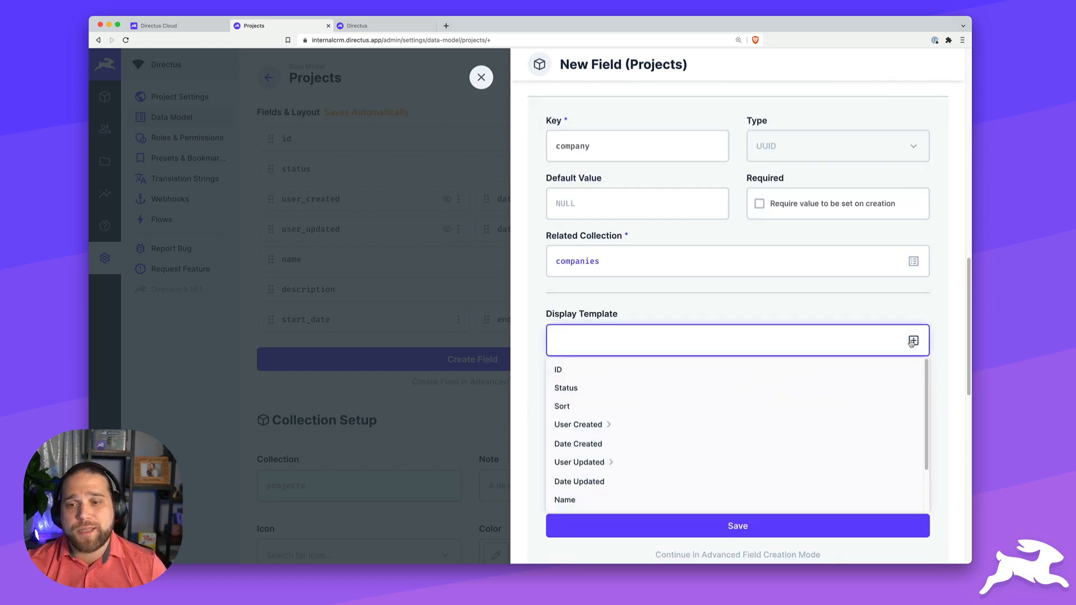
pyautogui.click(569, 499)
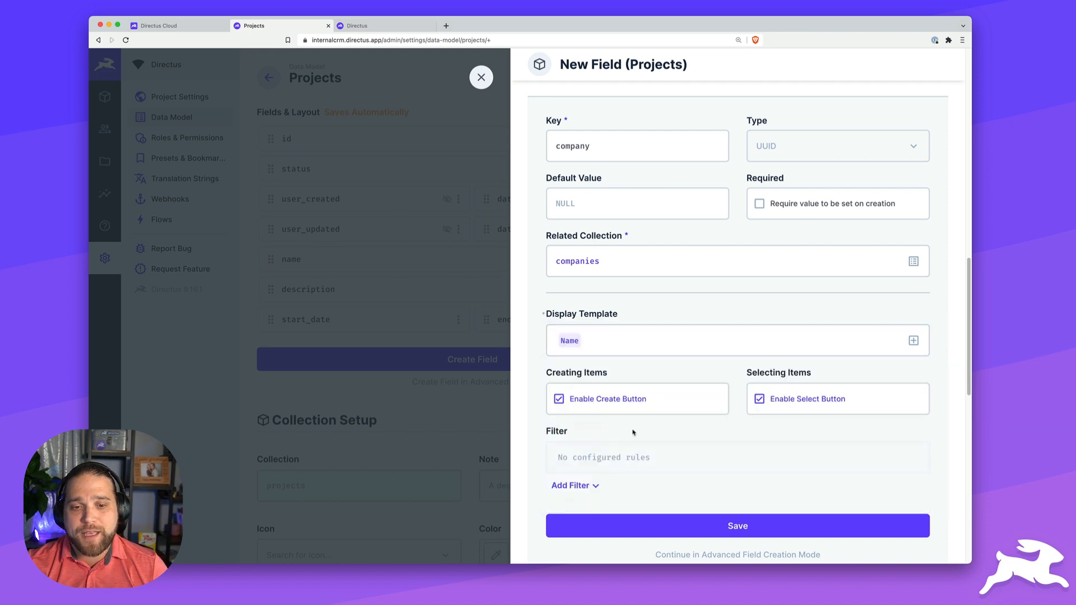
pyautogui.scroll(-2, 656, 396)
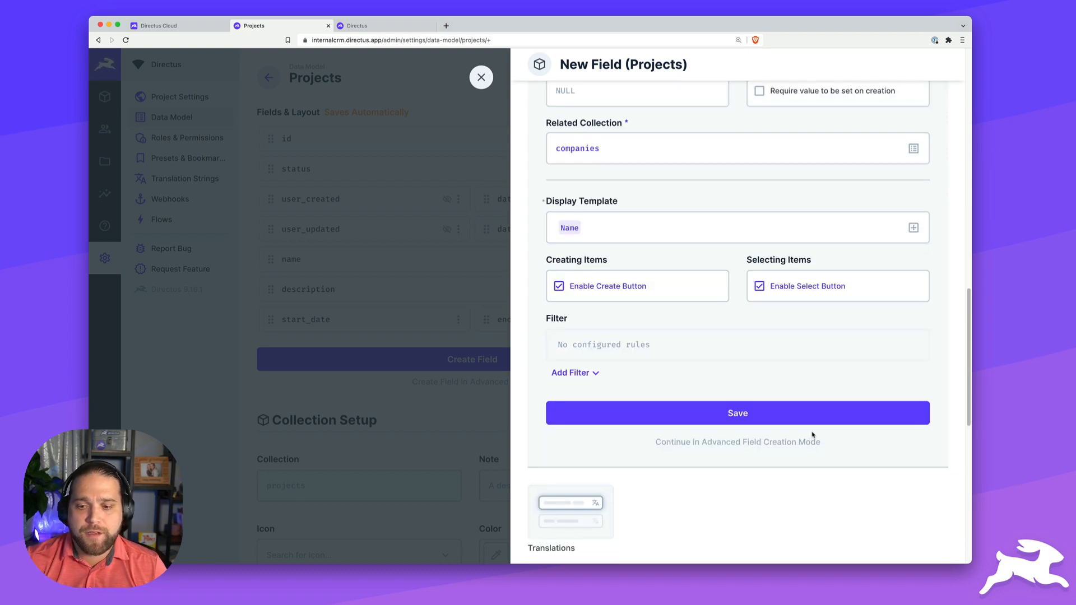
pyautogui.scroll(1, 704, 356)
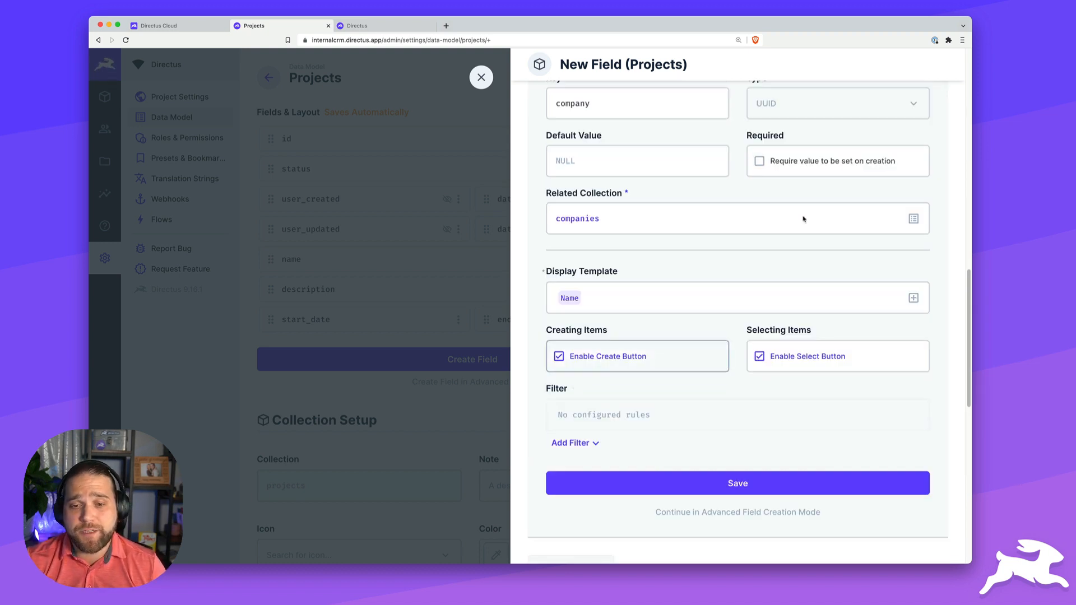
pyautogui.scroll(-3, 735, 396)
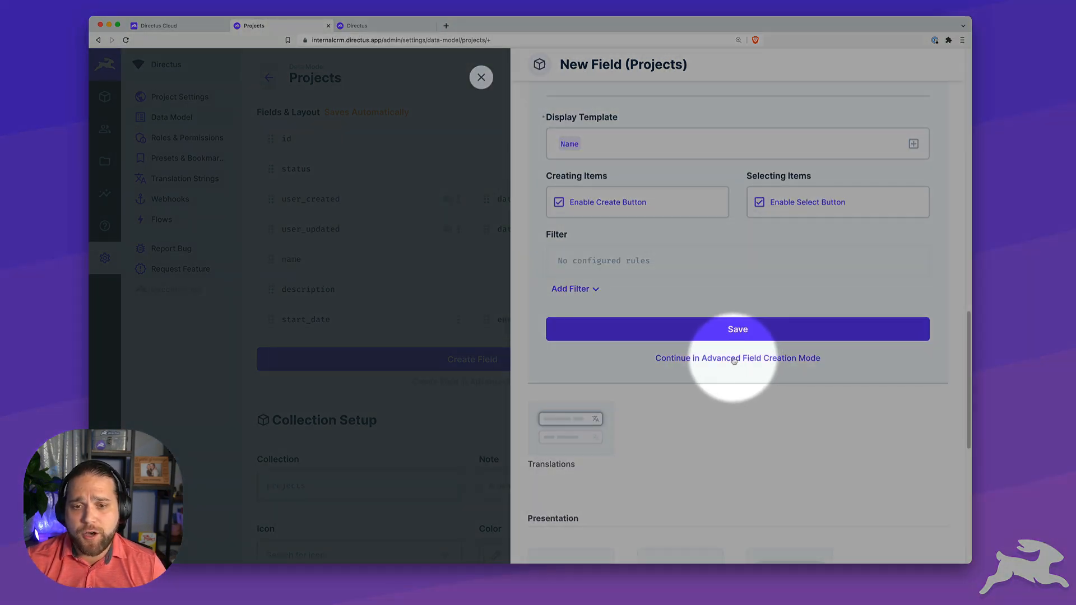
pyautogui.click(733, 359)
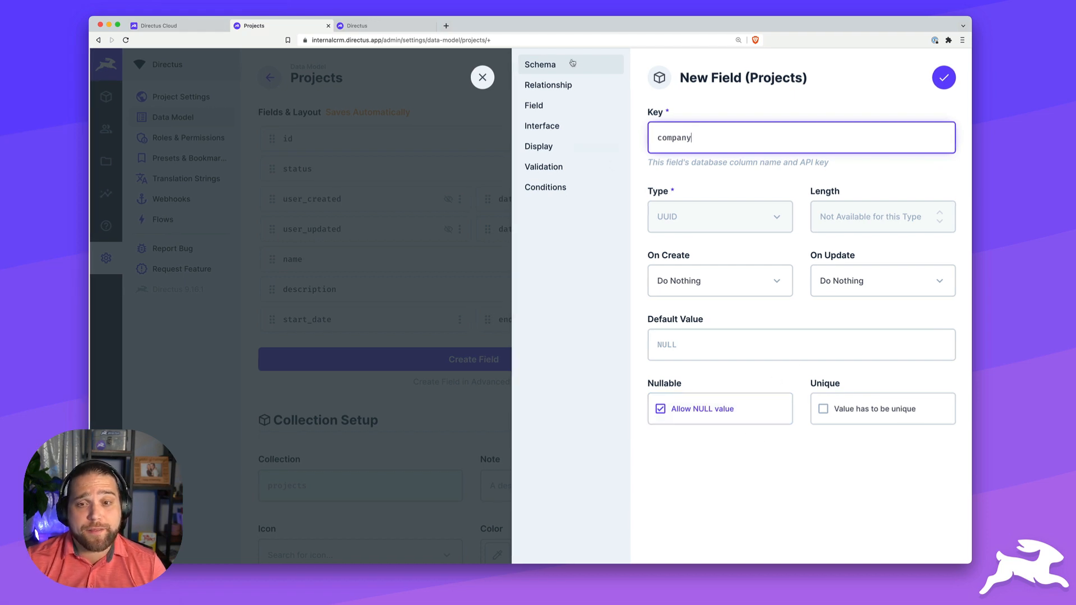
# - Add a reverse projects list on companies, display the company field as Related Values, and save it
pyautogui.click(546, 85)
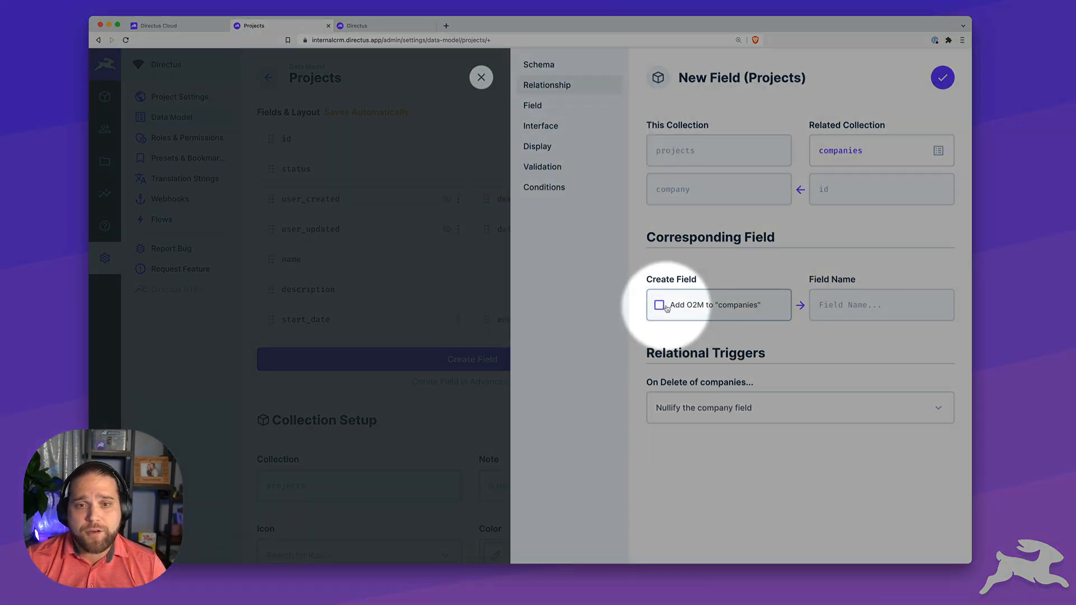
pyautogui.click(666, 307)
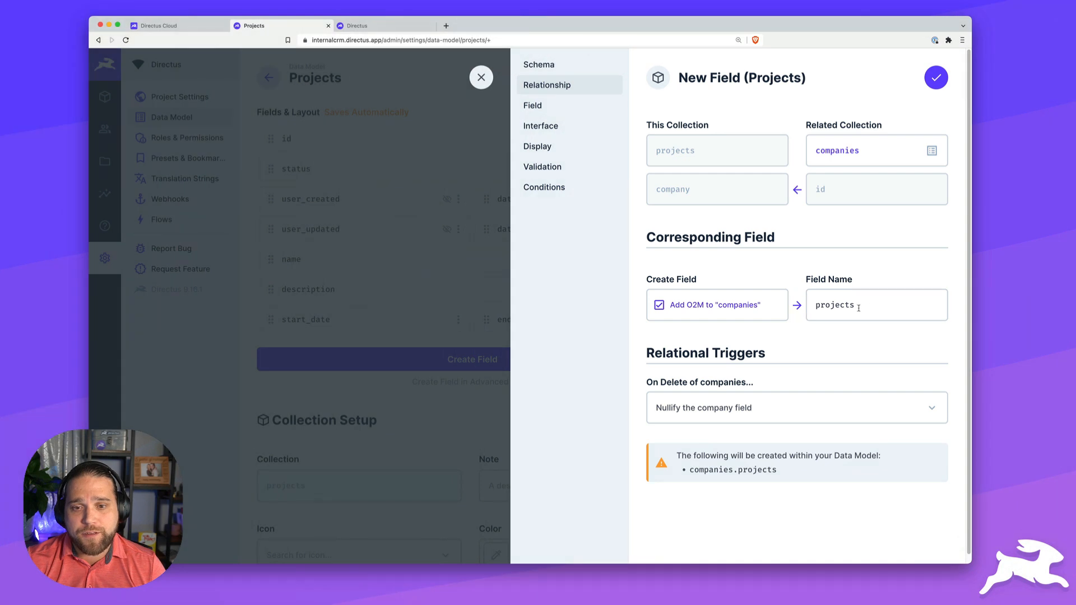
pyautogui.doubleClick(858, 308)
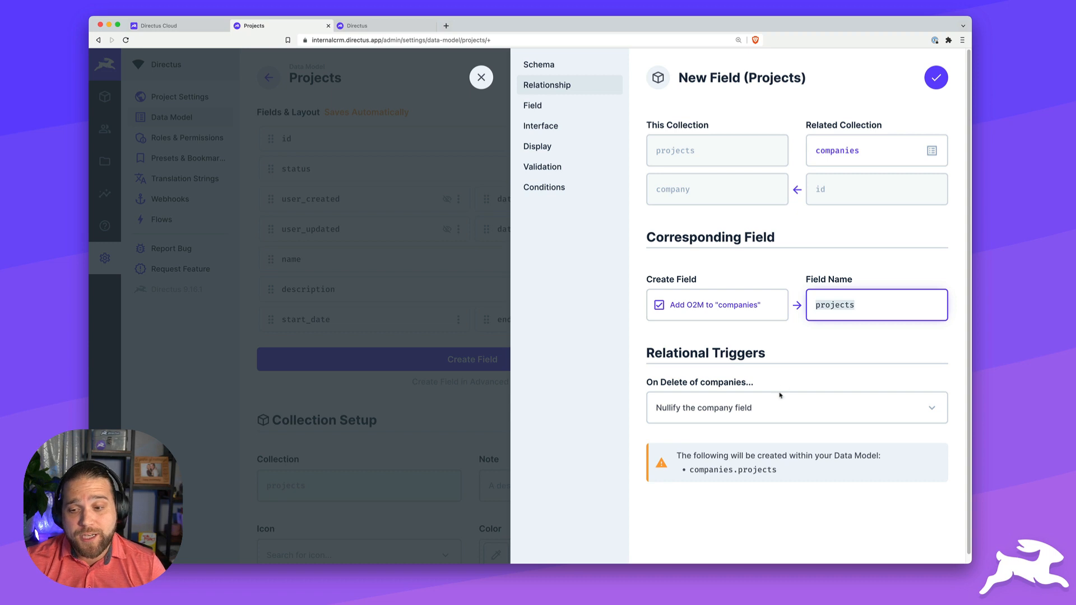
pyautogui.click(569, 130)
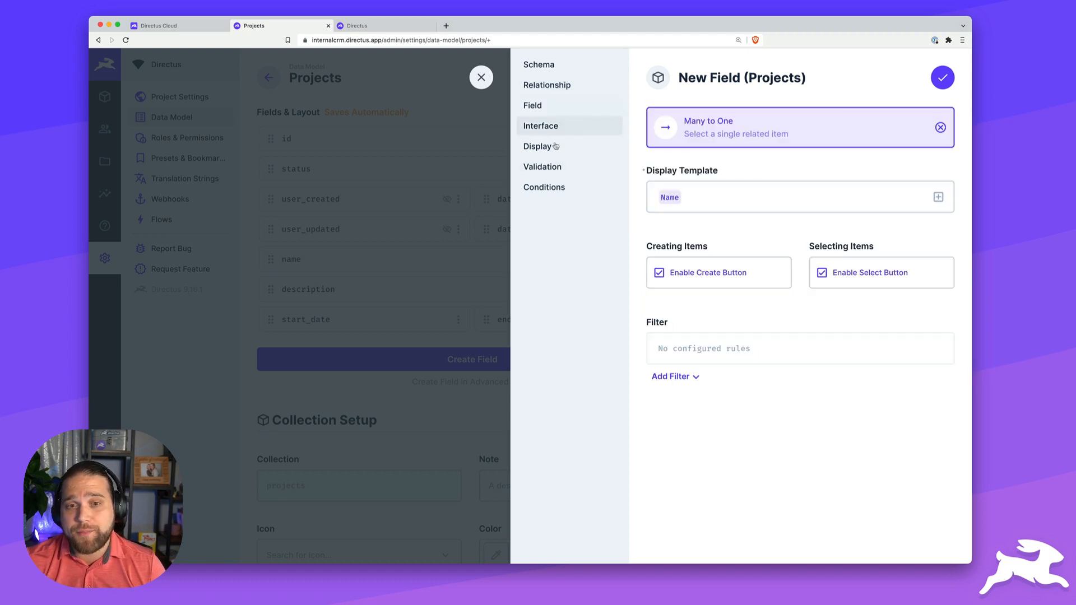
pyautogui.click(556, 148)
pyautogui.click(785, 135)
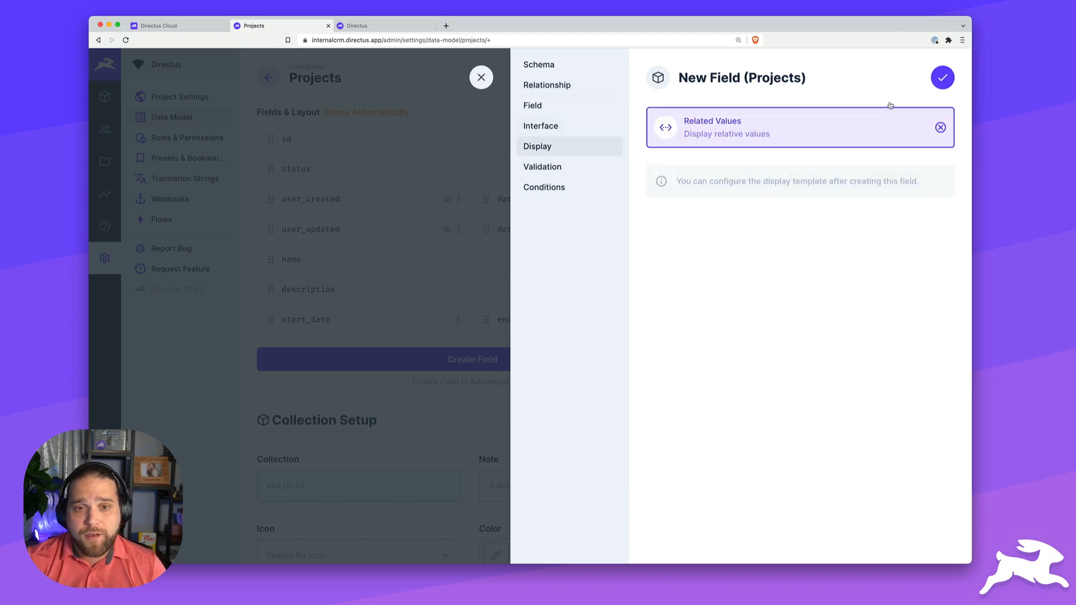
pyautogui.click(942, 79)
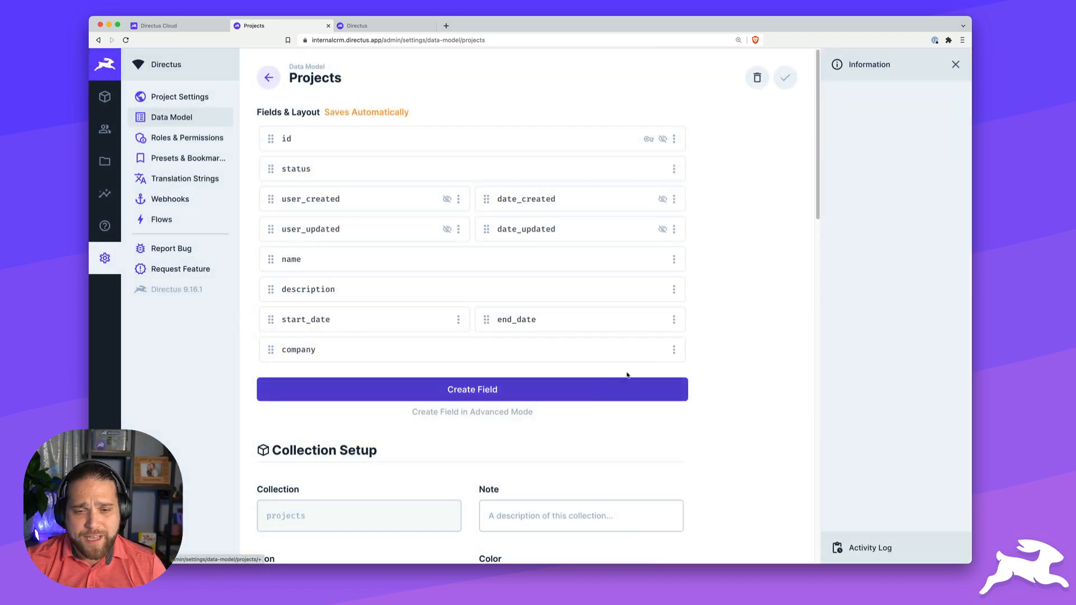
# - Make company half width, then start a many-to-one primary_contact field linked to contacts
pyautogui.click(675, 351)
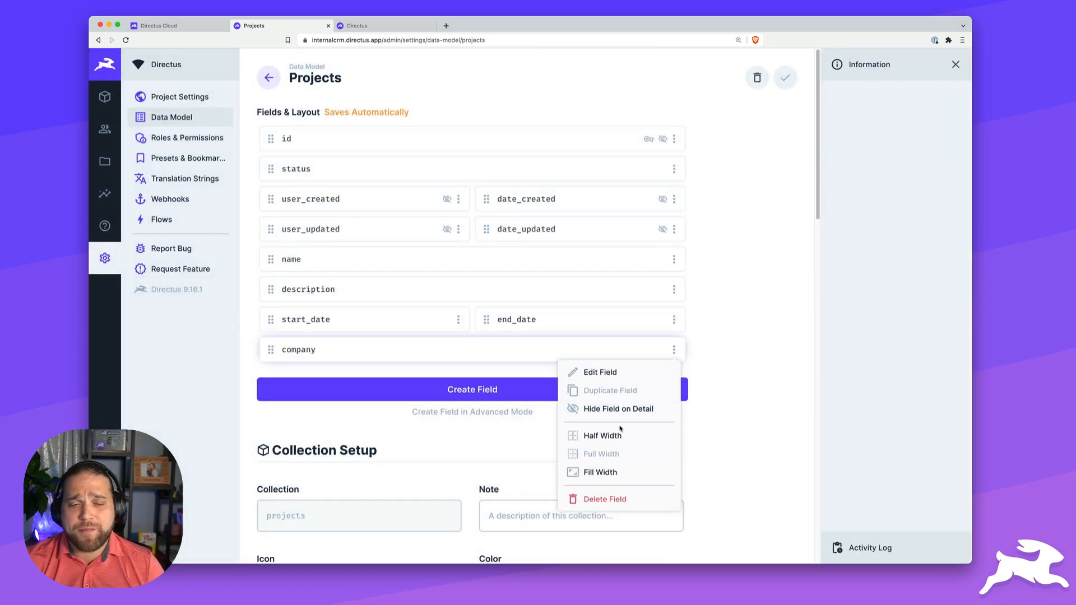
pyautogui.click(599, 435)
pyautogui.click(519, 391)
pyautogui.scroll(-8, 567, 312)
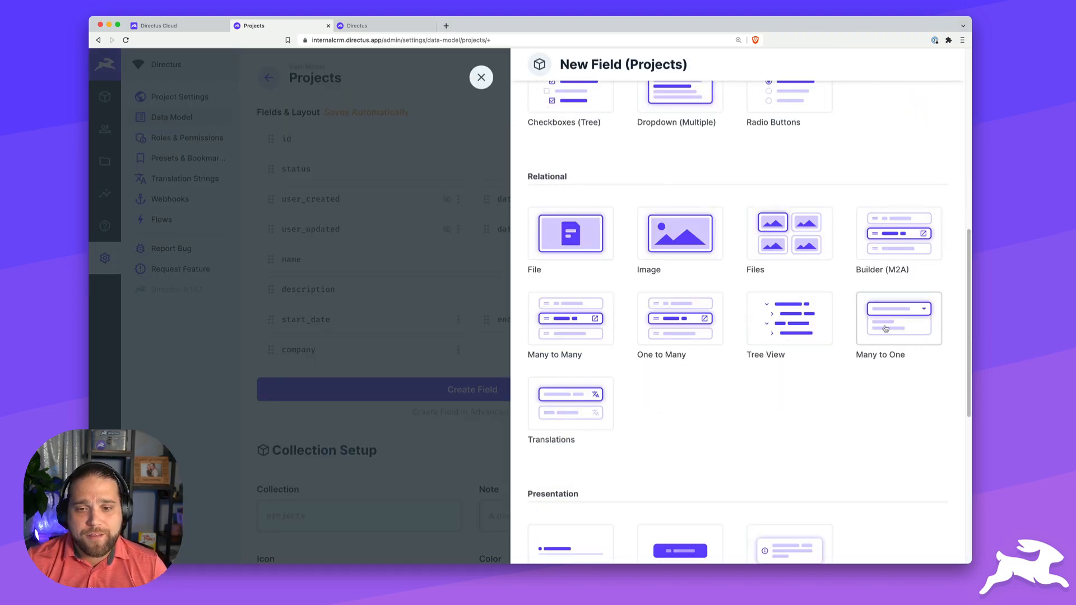
pyautogui.click(861, 338)
pyautogui.write('primary_contact')
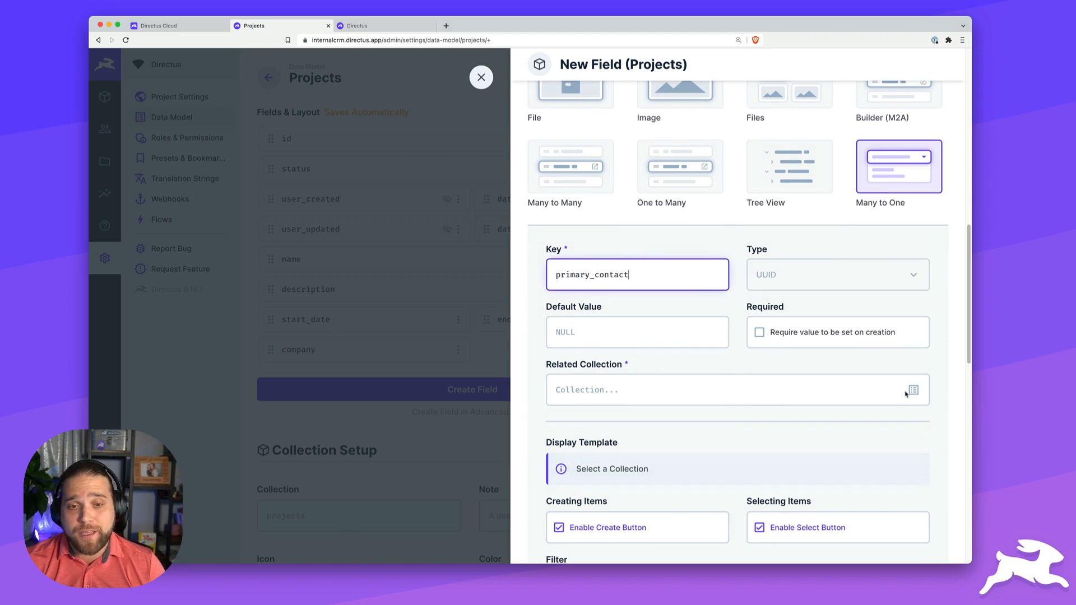
pyautogui.click(908, 392)
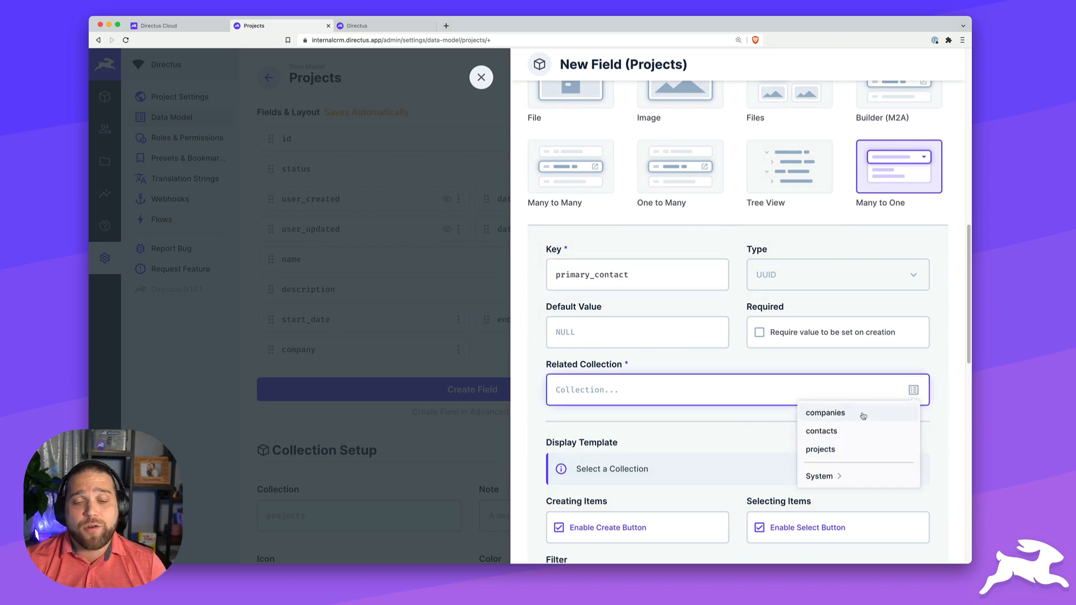
pyautogui.click(858, 433)
# - Show primary_contact as First Name Last Name <Email>, save it, and make it half width
pyautogui.scroll(-5, 822, 444)
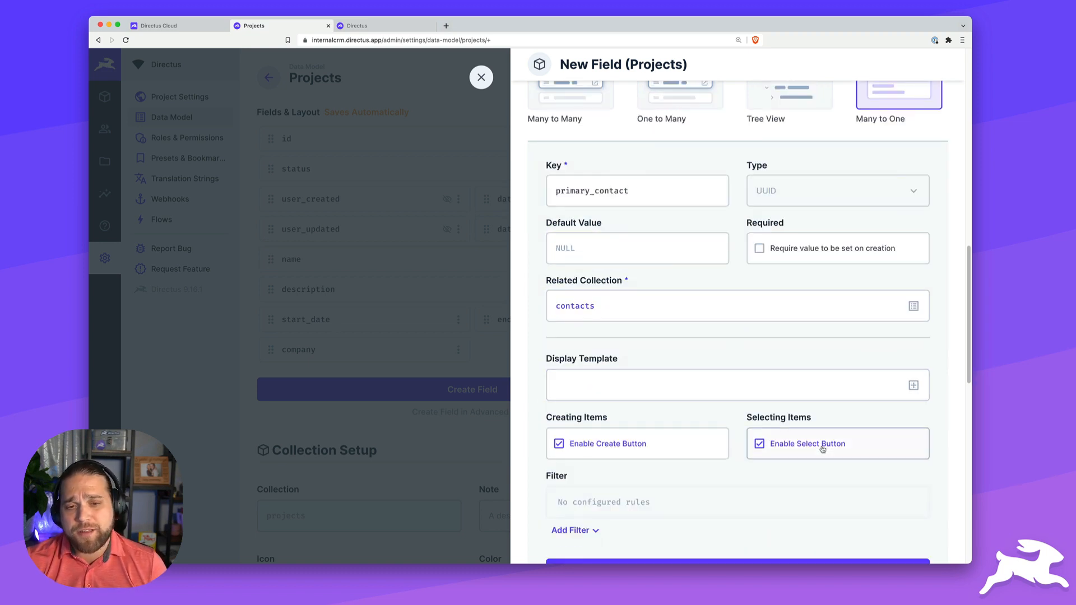
pyautogui.click(616, 337)
pyautogui.scroll(-3, 613, 449)
pyautogui.click(624, 405)
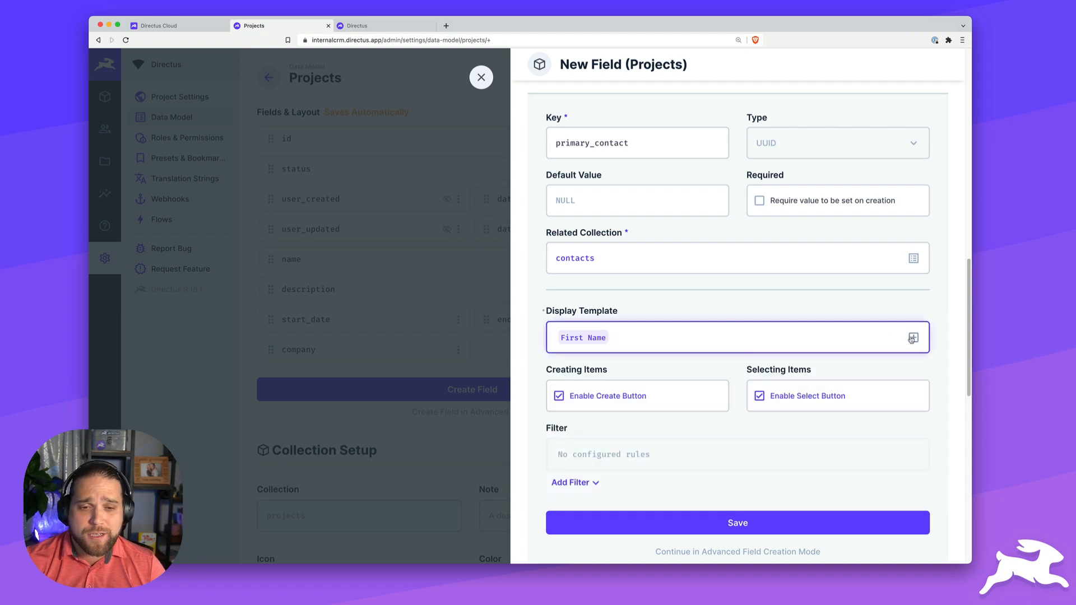
pyautogui.click(644, 337)
pyautogui.click(617, 424)
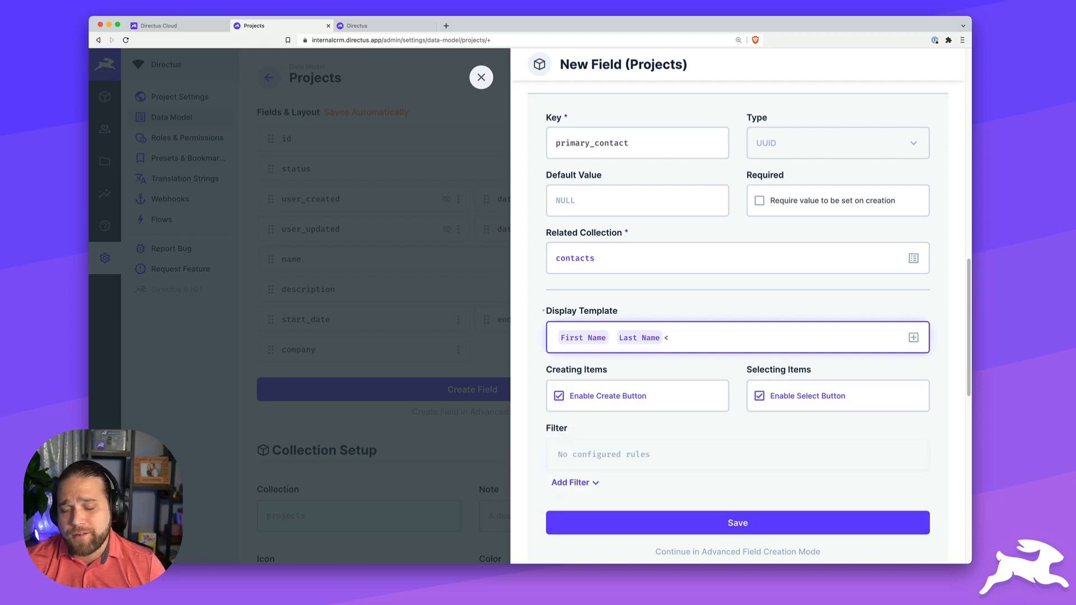
pyautogui.click(914, 338)
pyautogui.scroll(-3, 701, 455)
pyautogui.click(562, 468)
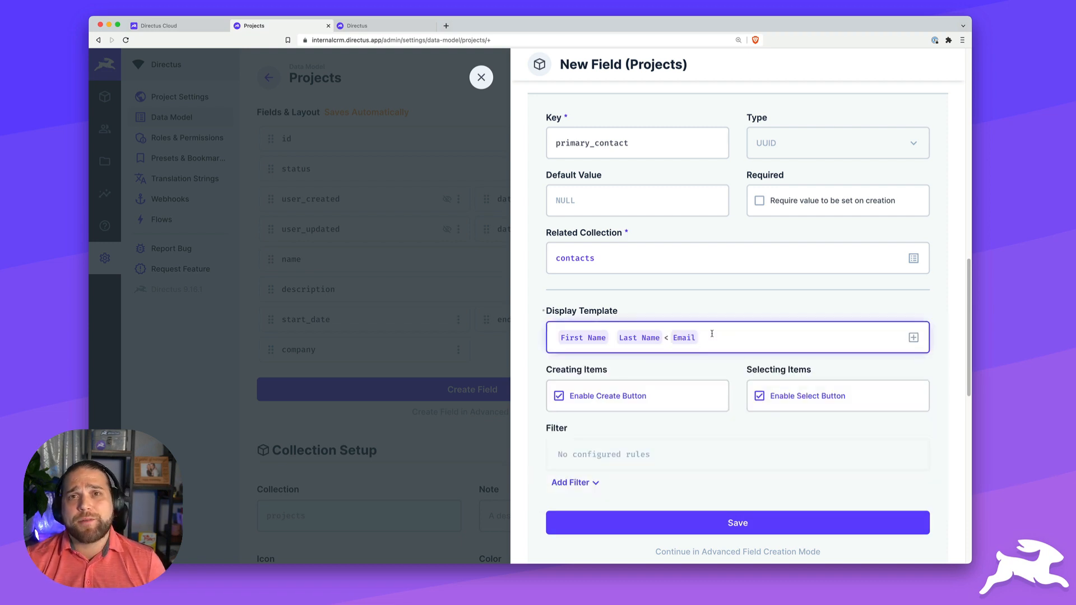
pyautogui.scroll(-4, 738, 336)
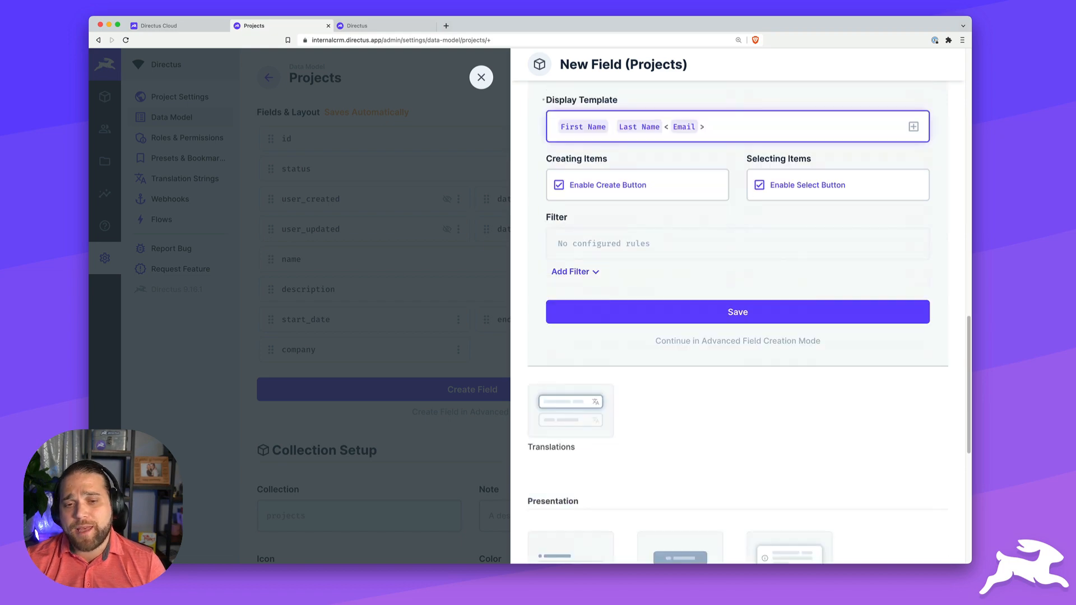
pyautogui.click(737, 312)
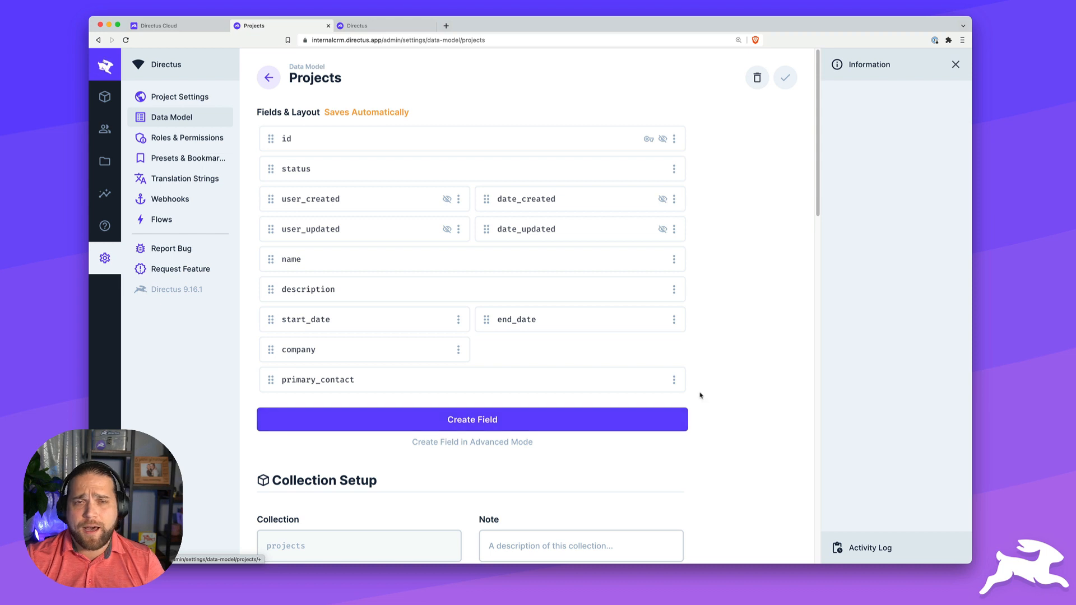
pyautogui.click(674, 379)
pyautogui.click(591, 465)
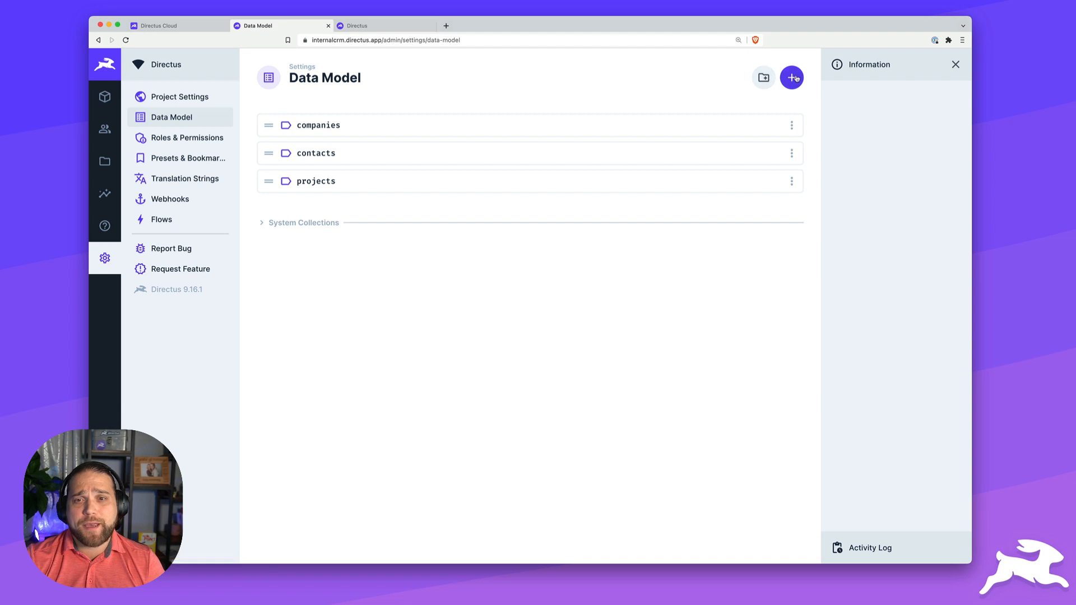
# - Create collection tasks with a Generated UUID key plus status, sort, created and updated system fields
pyautogui.click(790, 77)
pyautogui.write('tasks')
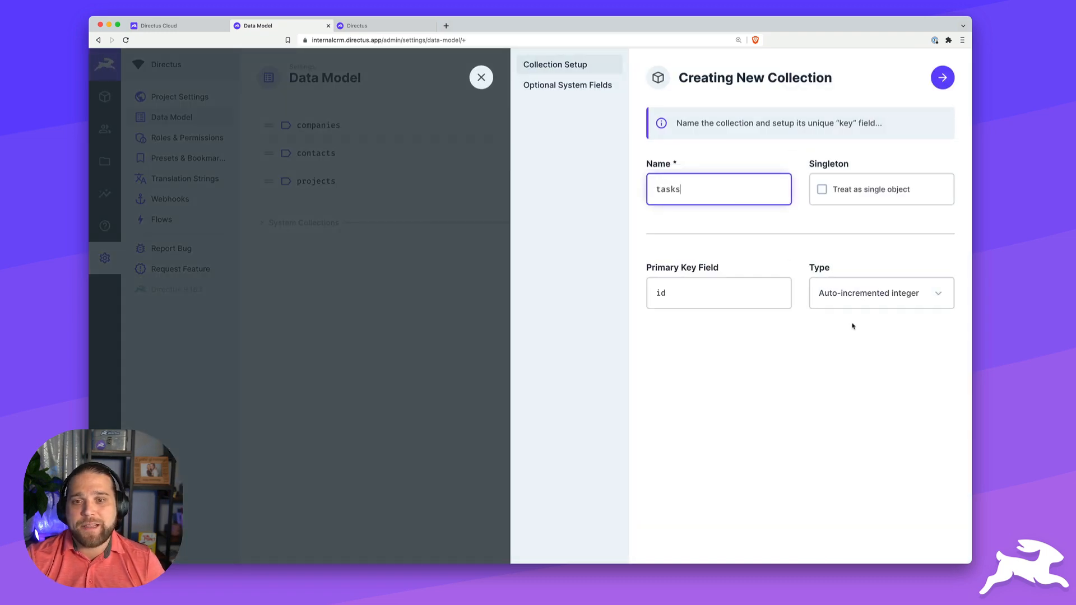
pyautogui.click(859, 304)
pyautogui.click(852, 359)
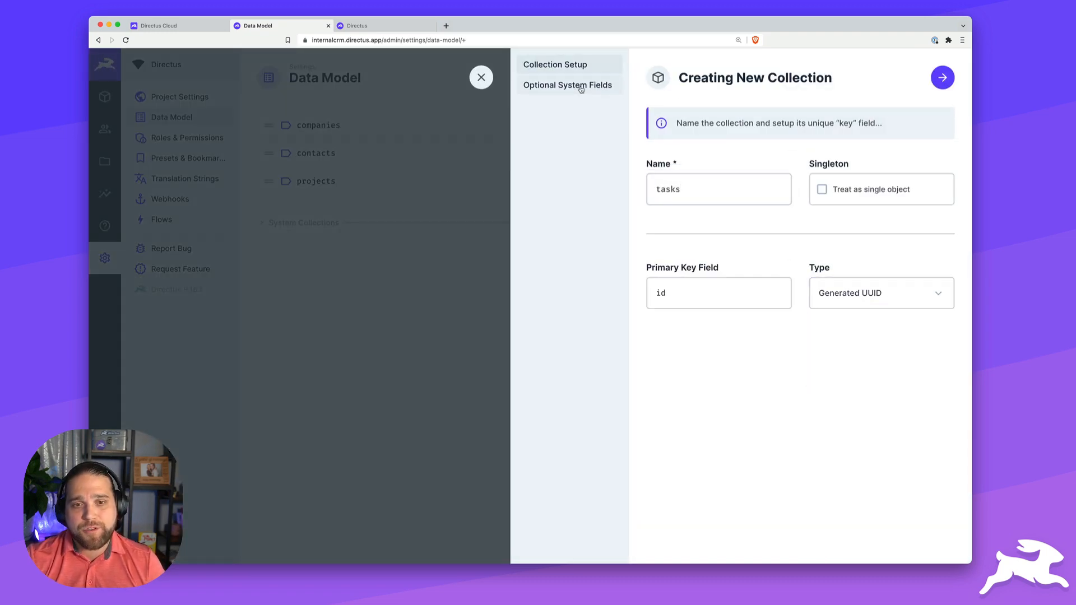
pyautogui.click(581, 87)
pyautogui.click(662, 189)
pyautogui.click(662, 264)
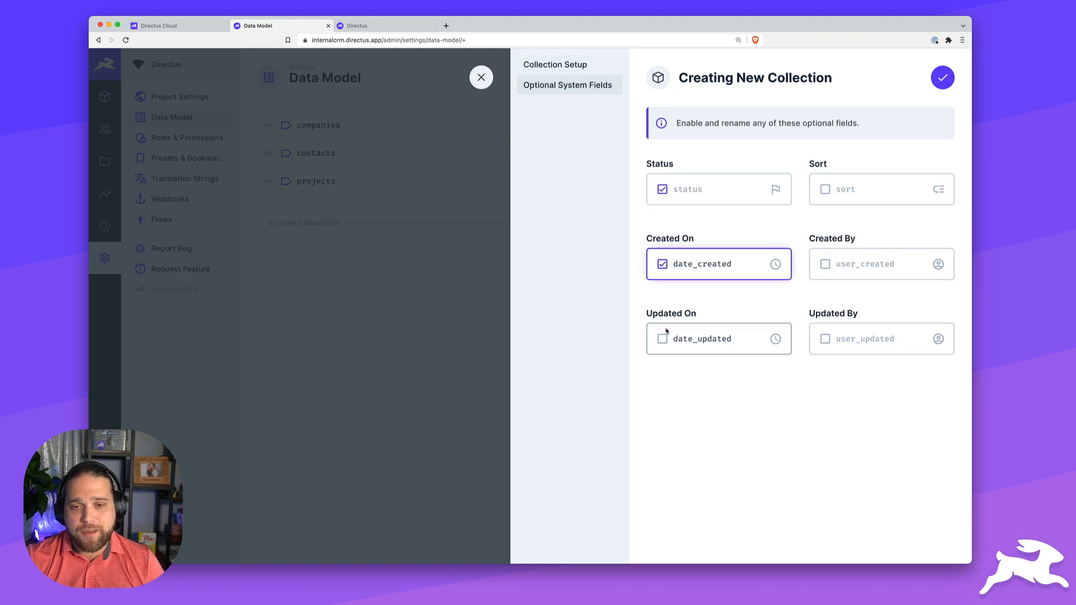
pyautogui.click(663, 338)
pyautogui.click(826, 340)
pyautogui.click(825, 264)
pyautogui.click(826, 189)
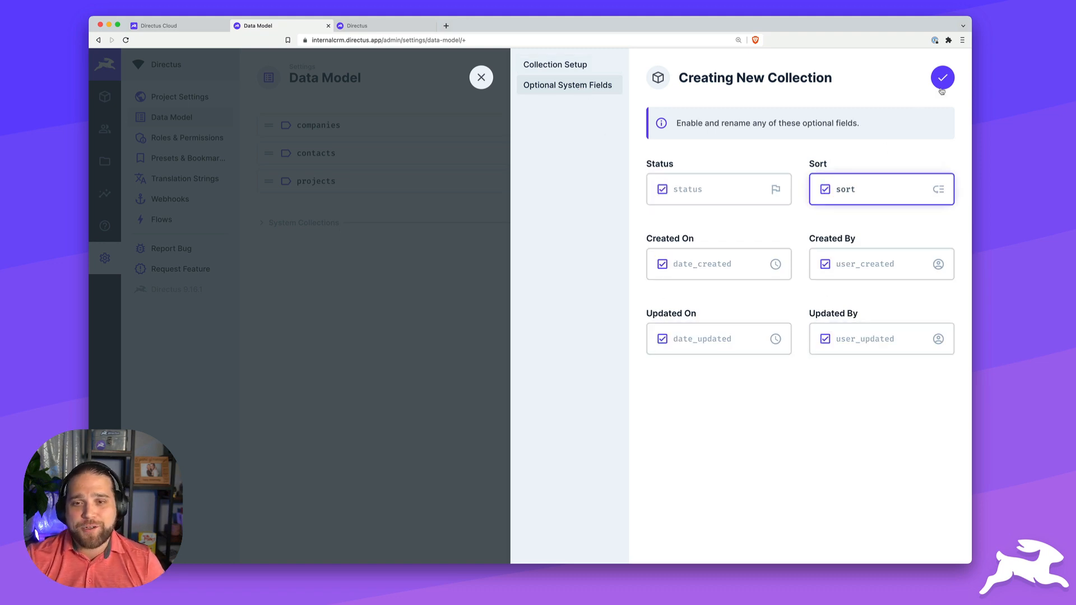
pyautogui.click(942, 85)
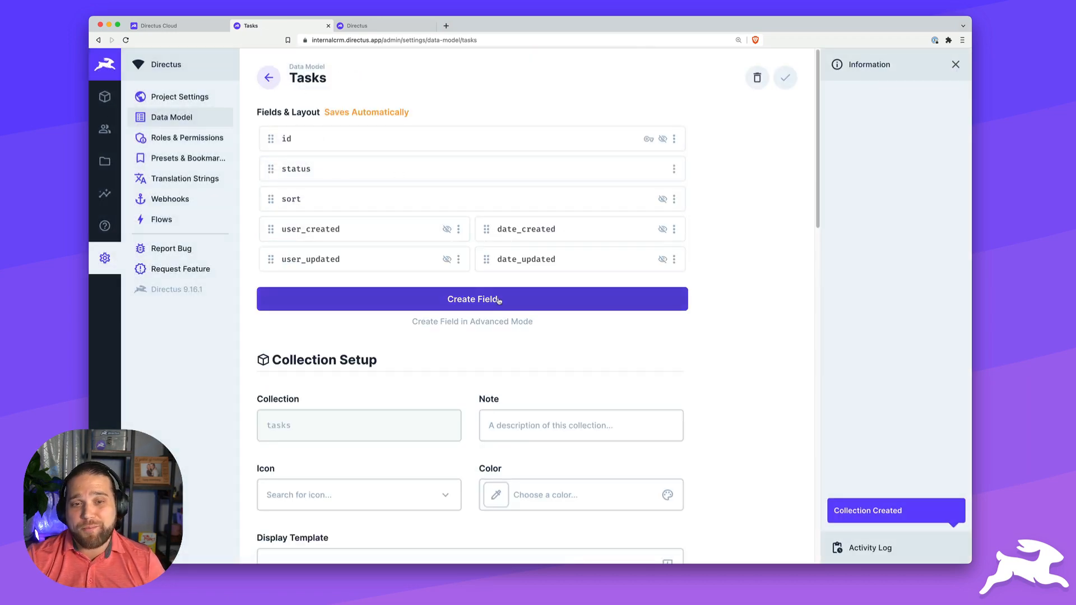
# - Add a text Input field named title to Tasks
pyautogui.click(529, 300)
pyautogui.click(570, 179)
pyautogui.write('title')
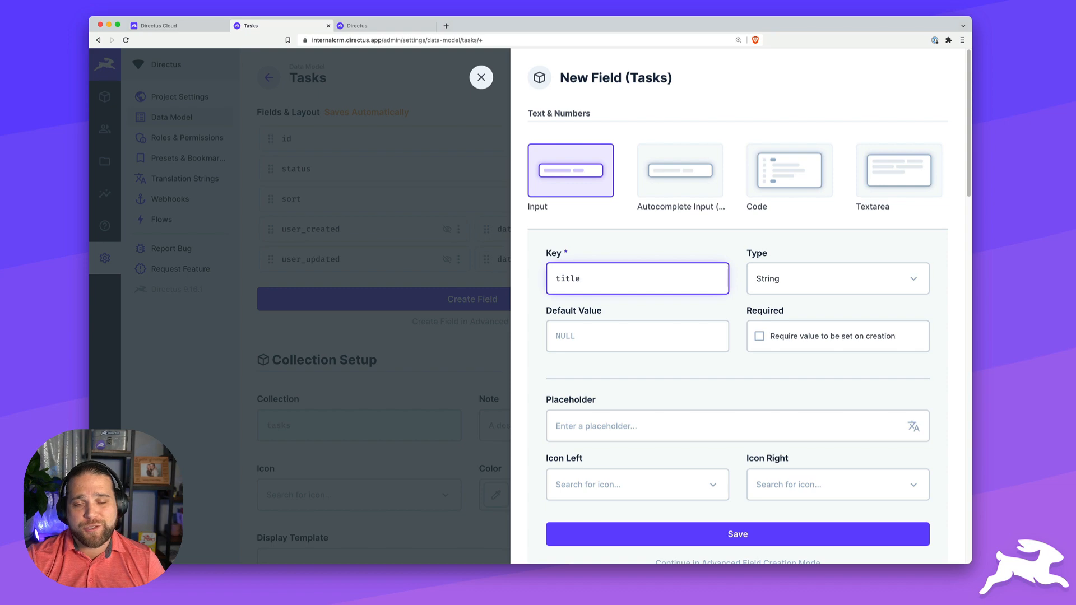
pyautogui.scroll(-2, 570, 182)
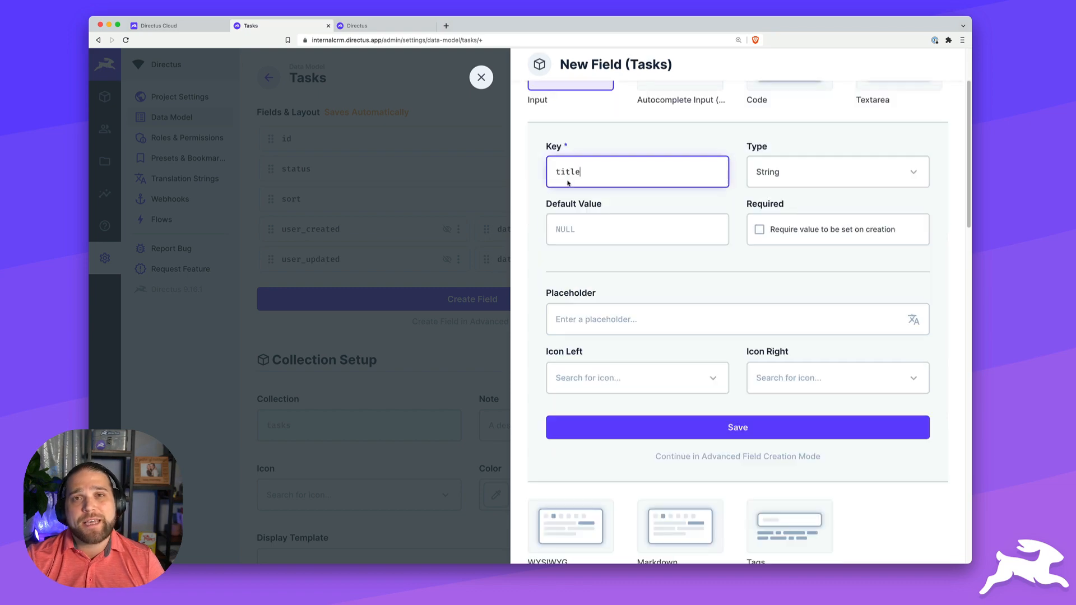
pyautogui.click(667, 427)
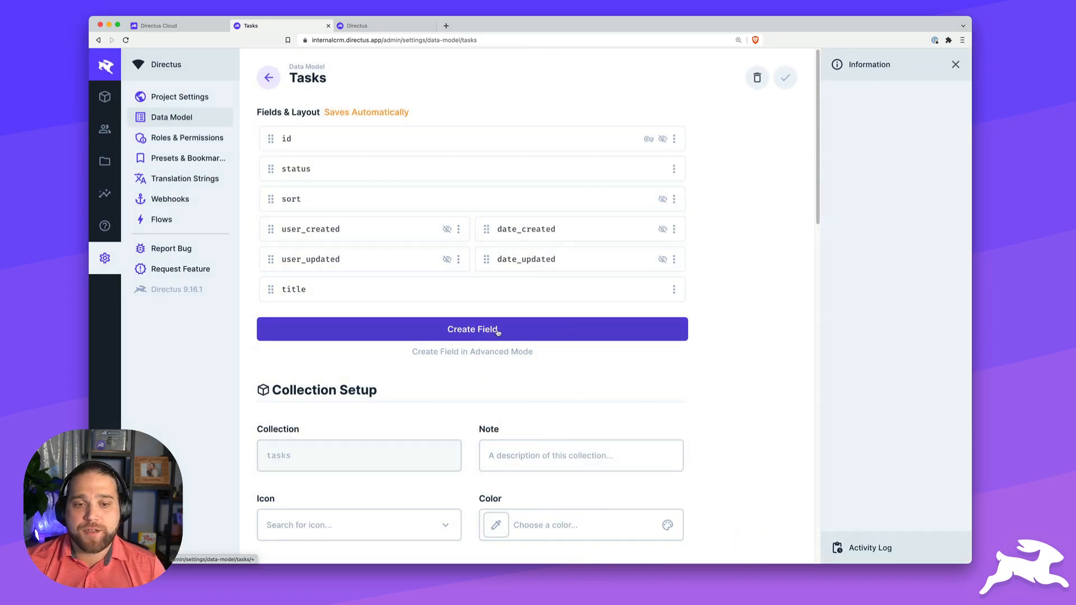
# - Add a WYSIWYG rich-text description field to Tasks
pyautogui.click(498, 331)
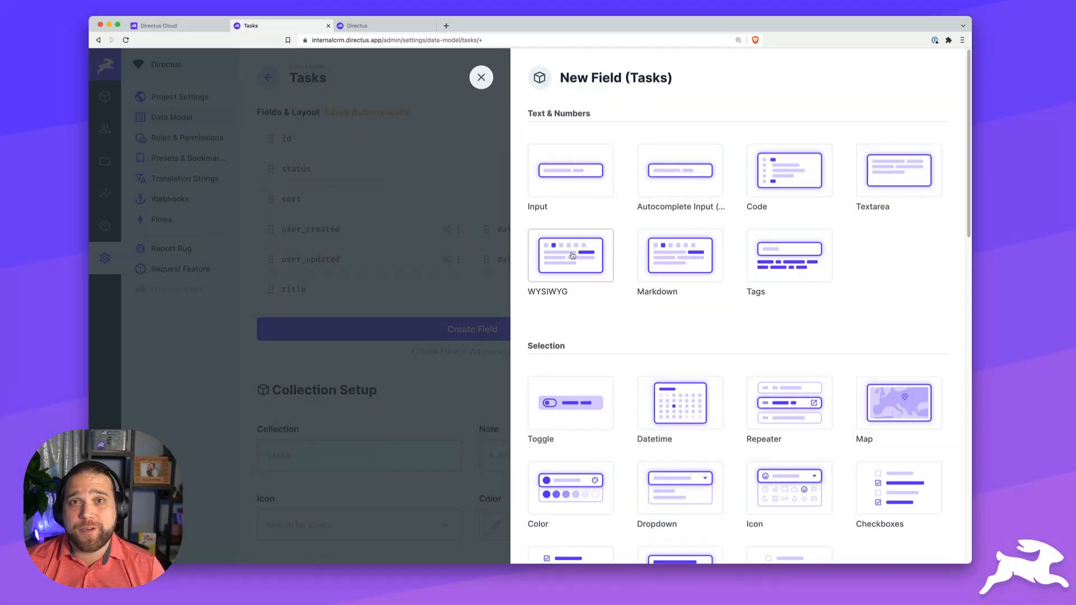
pyautogui.click(573, 255)
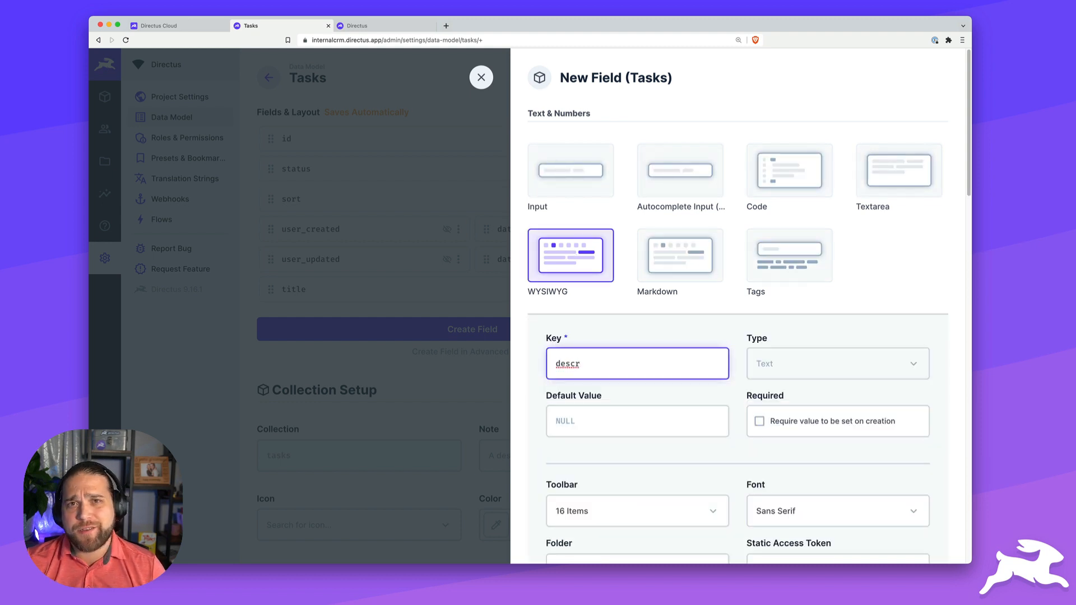
pyautogui.press('Return')
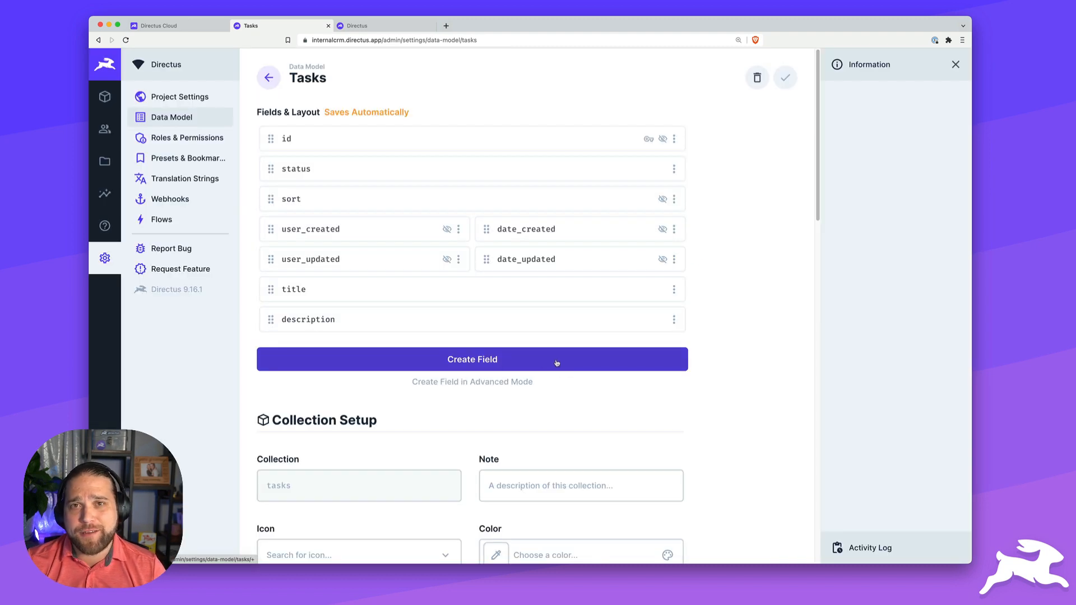
# - Add a DateTime due_date field with Use 24-Hour Format turned off
pyautogui.click(474, 363)
pyautogui.scroll(-2, 684, 365)
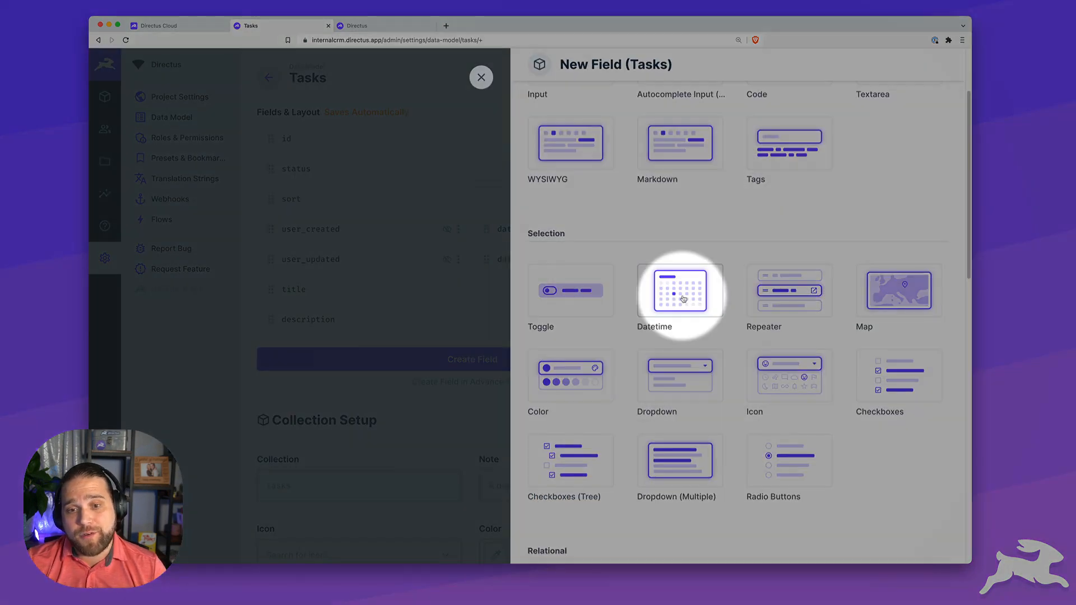
pyautogui.click(684, 297)
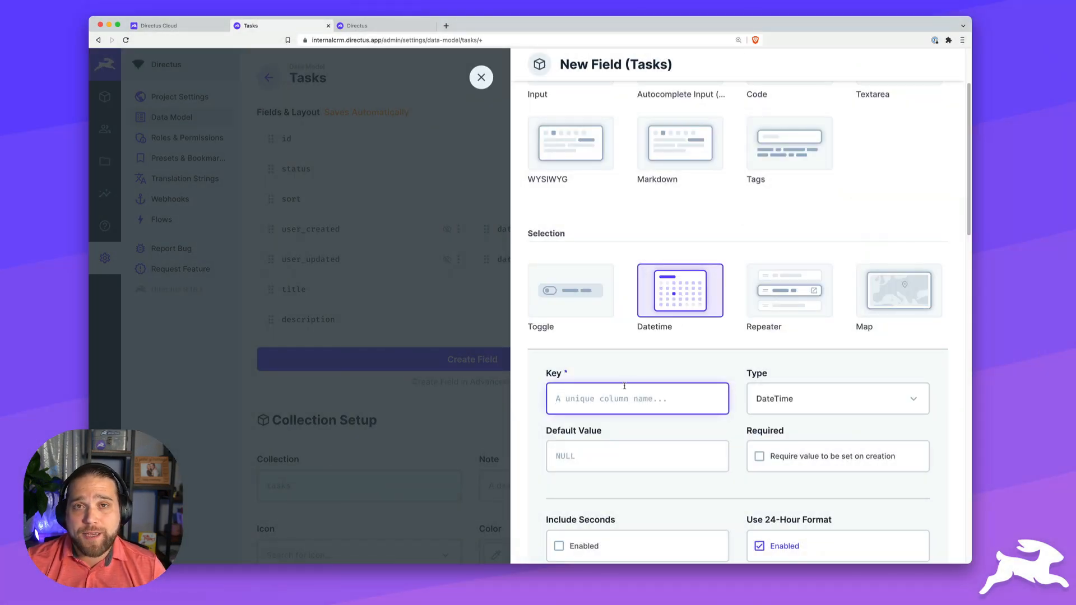
pyautogui.write('due_date')
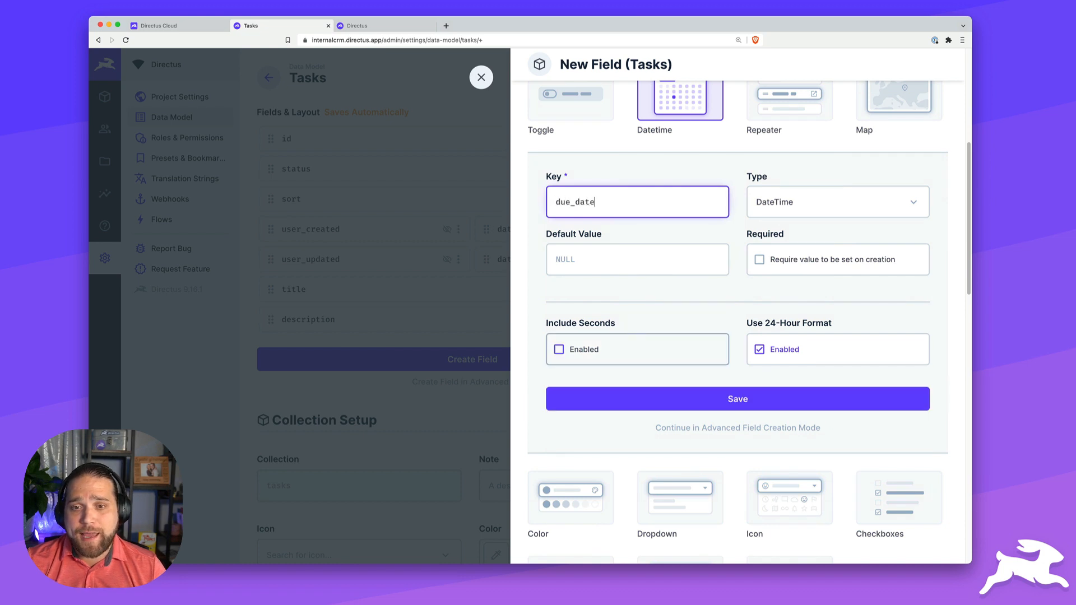
pyautogui.press('Tab')
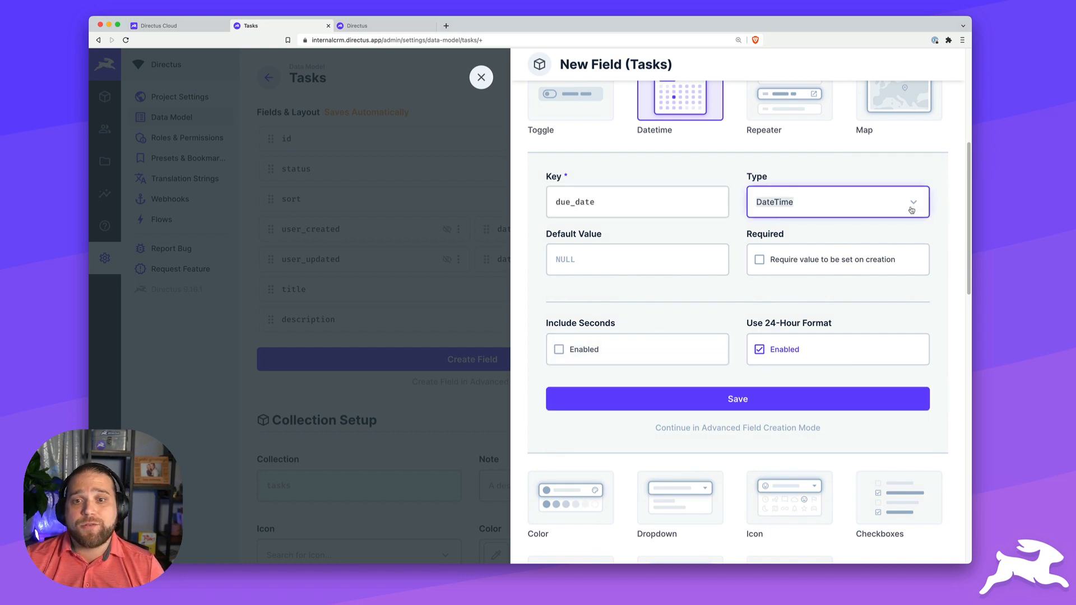
pyautogui.click(880, 213)
pyautogui.click(847, 232)
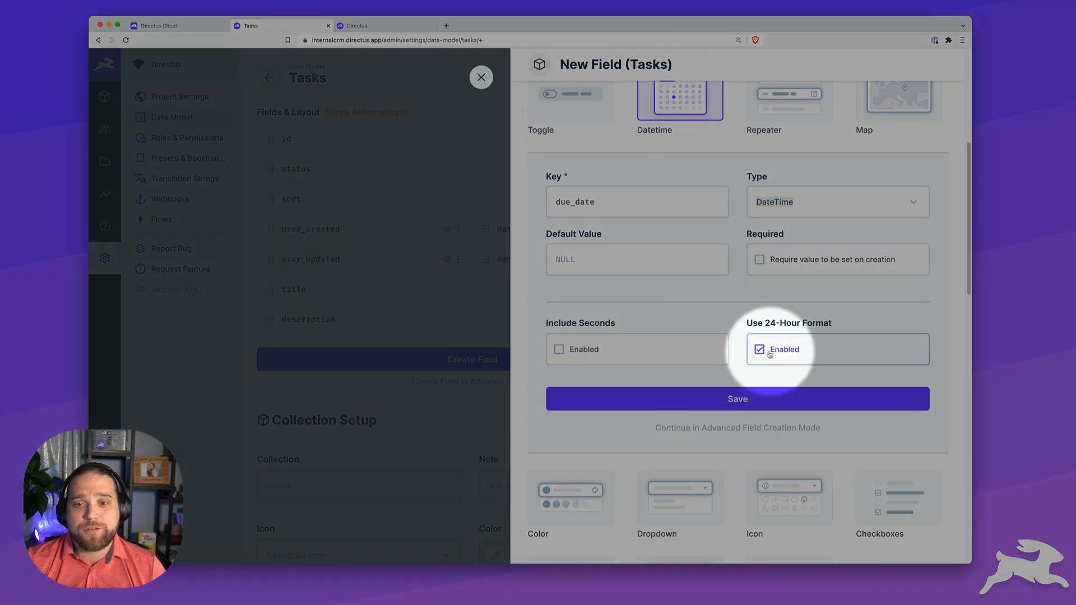
pyautogui.click(760, 350)
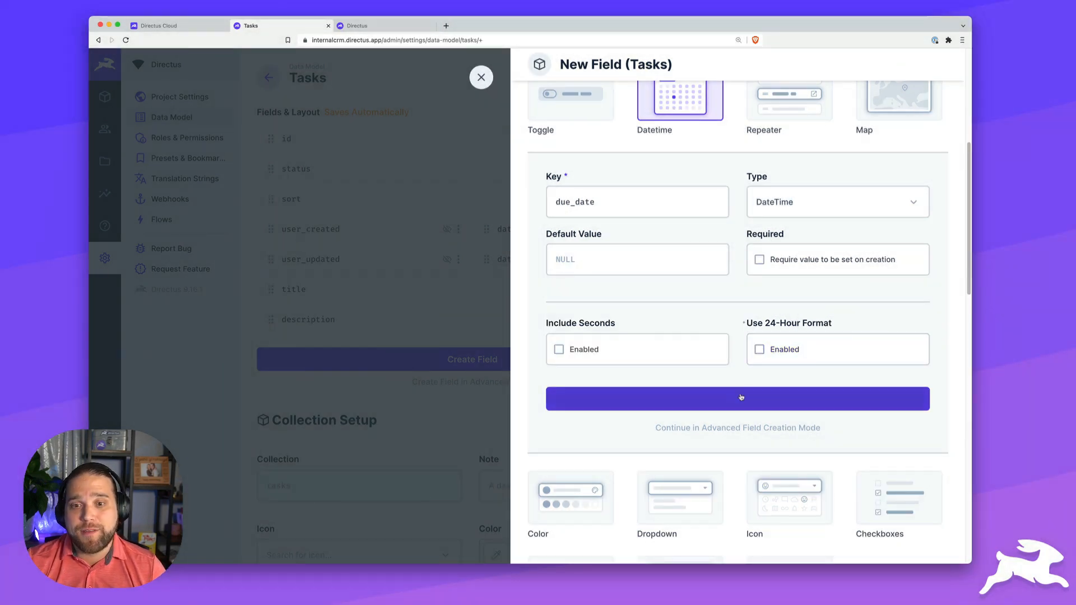
pyautogui.click(741, 398)
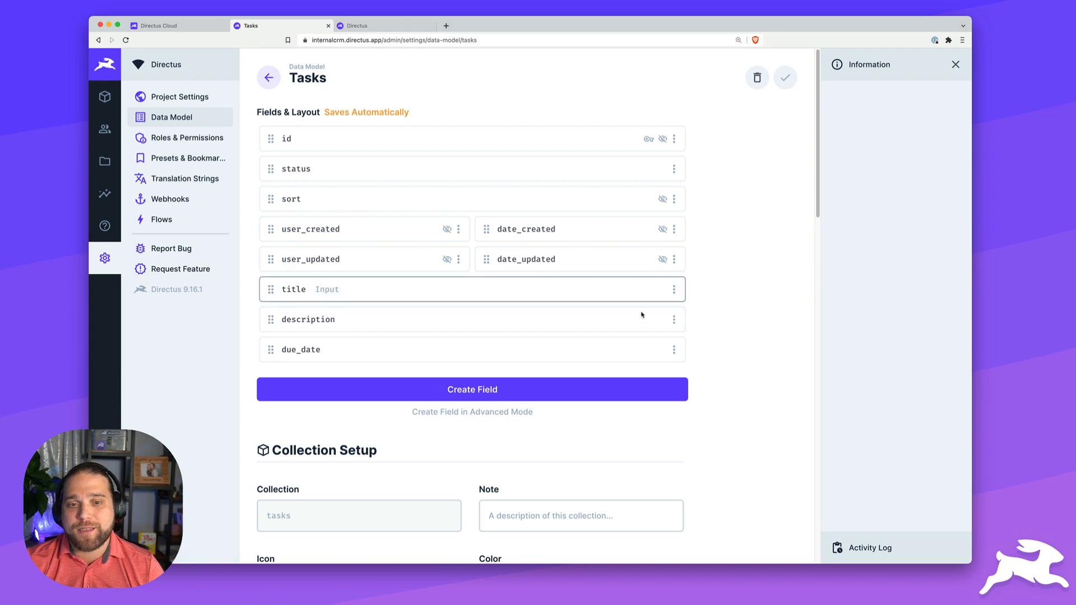
pyautogui.scroll(-1, 474, 361)
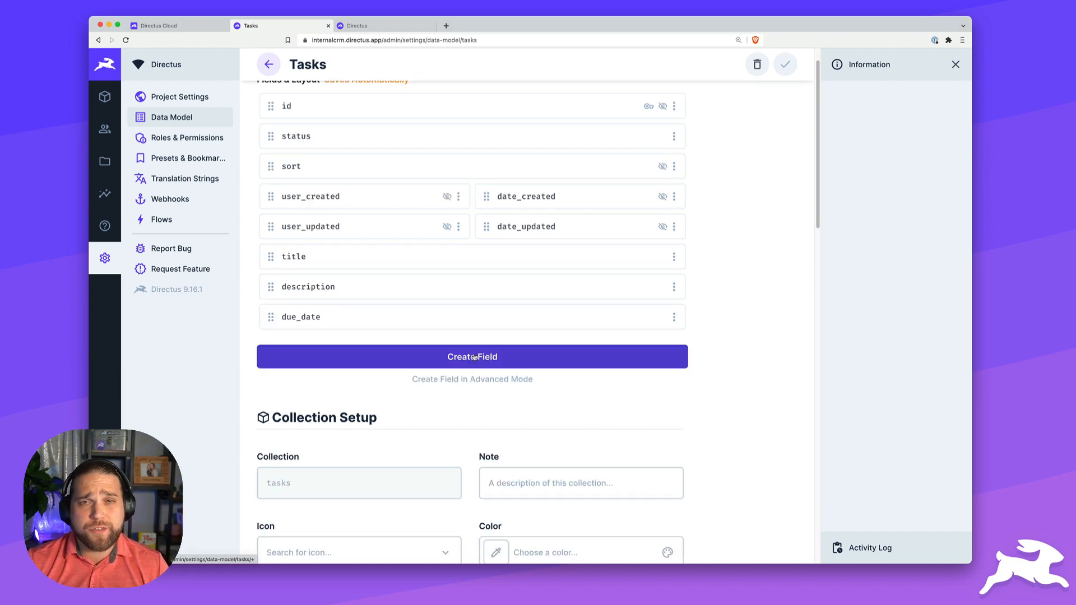
# - Start a Files field keyed files on Tasks in advanced mode, with junction Auto Fill unchecked
pyautogui.click(474, 357)
pyautogui.scroll(-4, 655, 359)
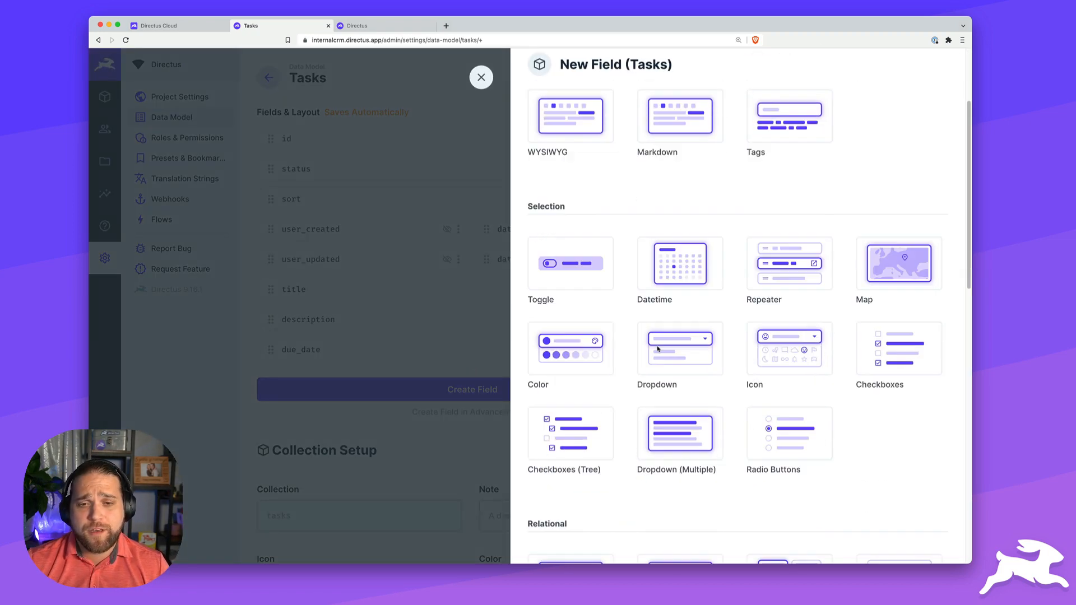
pyautogui.scroll(-5, 658, 348)
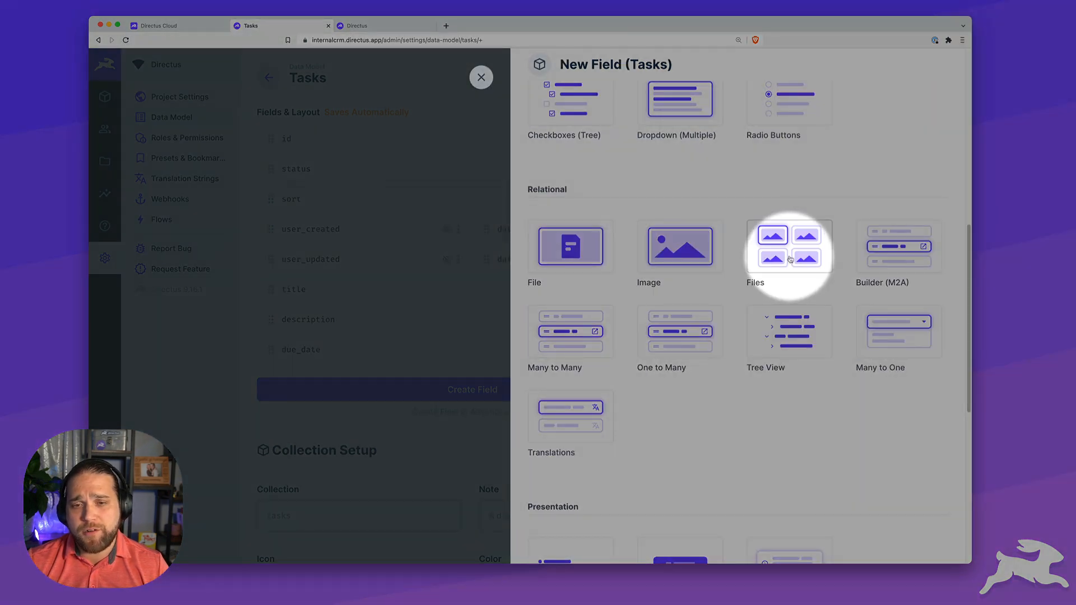
pyautogui.click(790, 259)
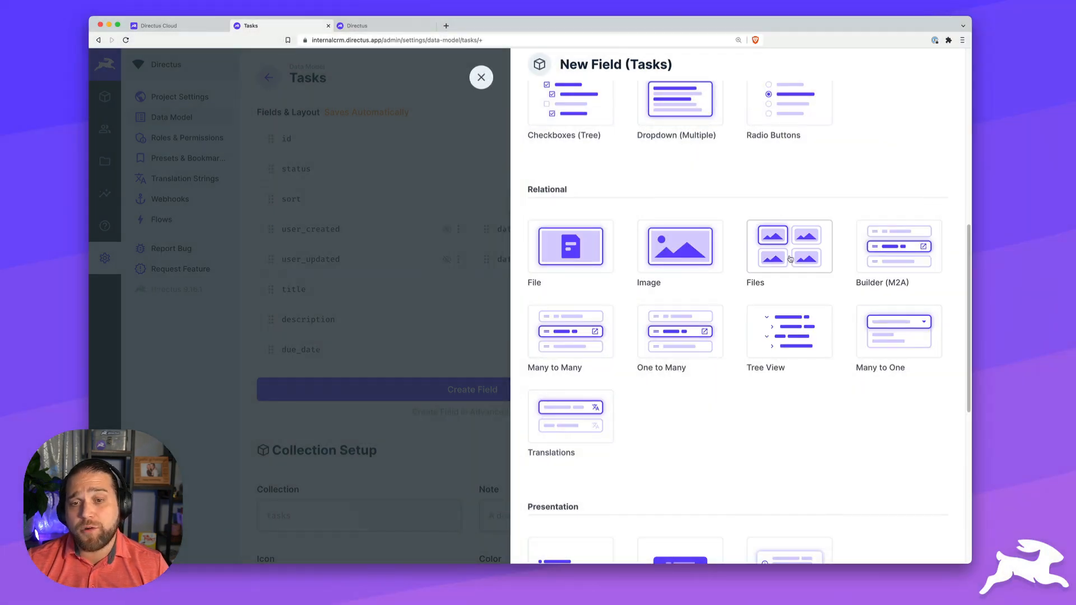
pyautogui.write('files')
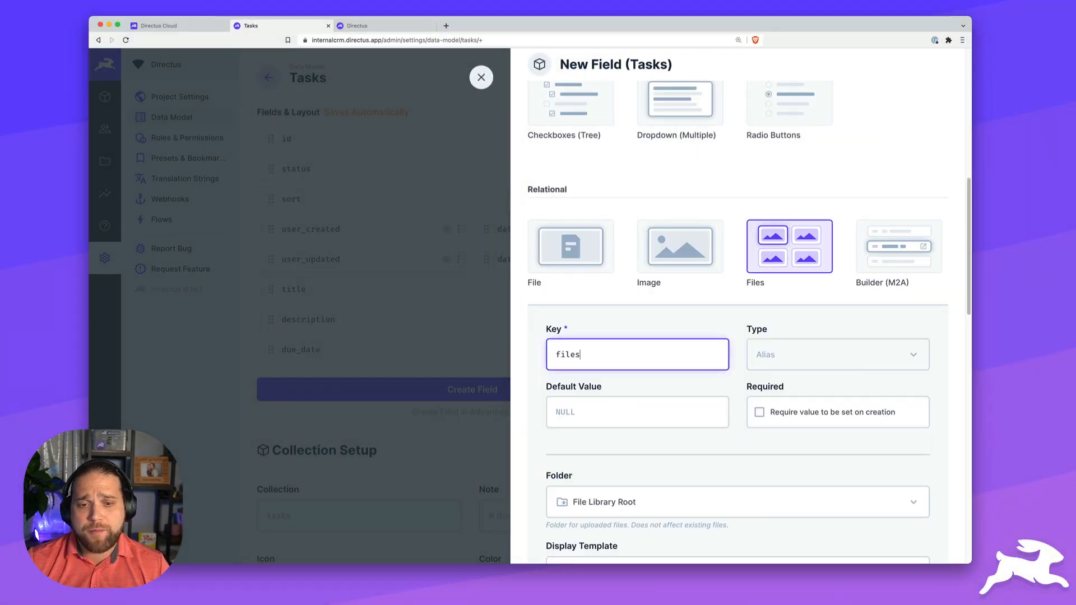
pyautogui.scroll(-6, 645, 364)
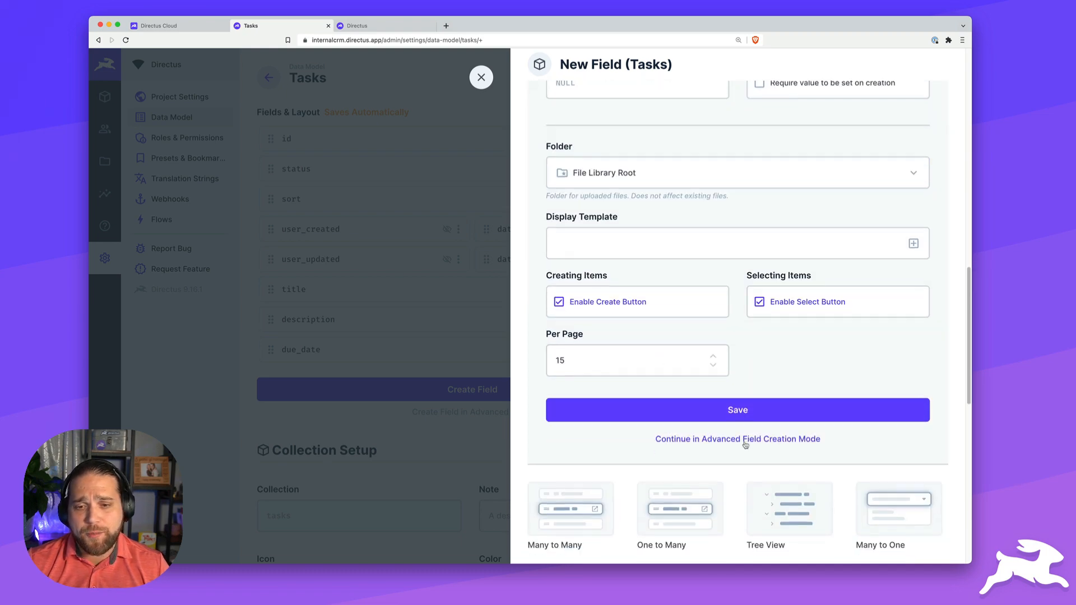
pyautogui.click(745, 441)
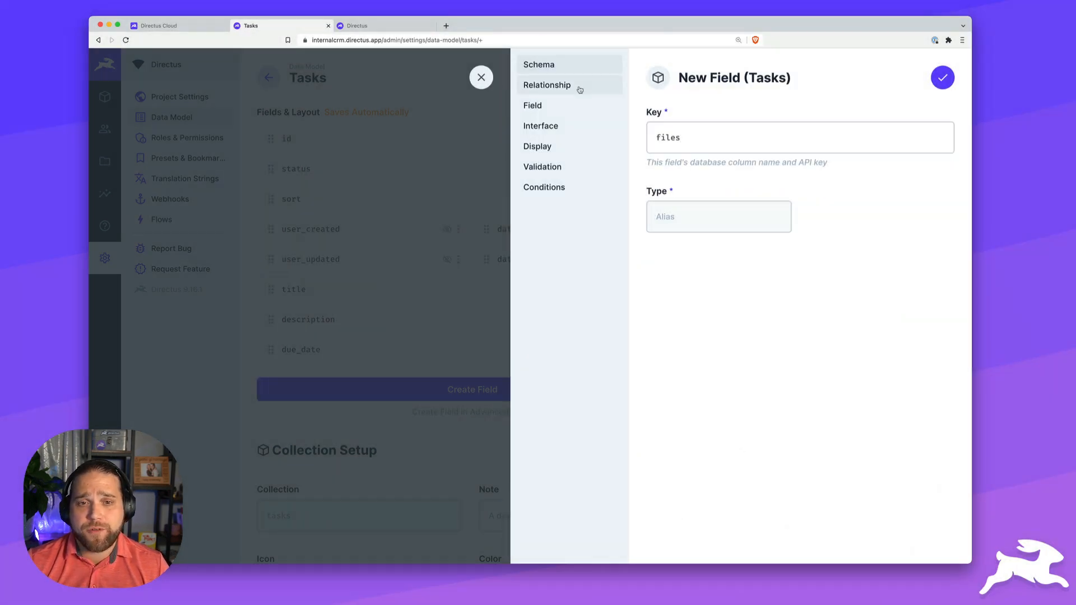
pyautogui.click(579, 88)
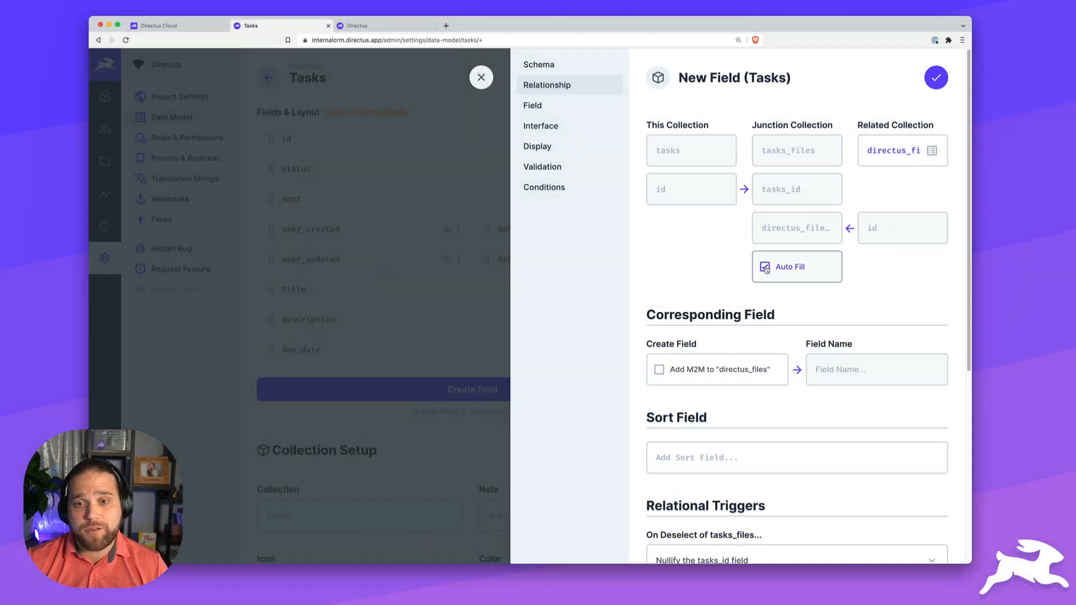
pyautogui.click(766, 269)
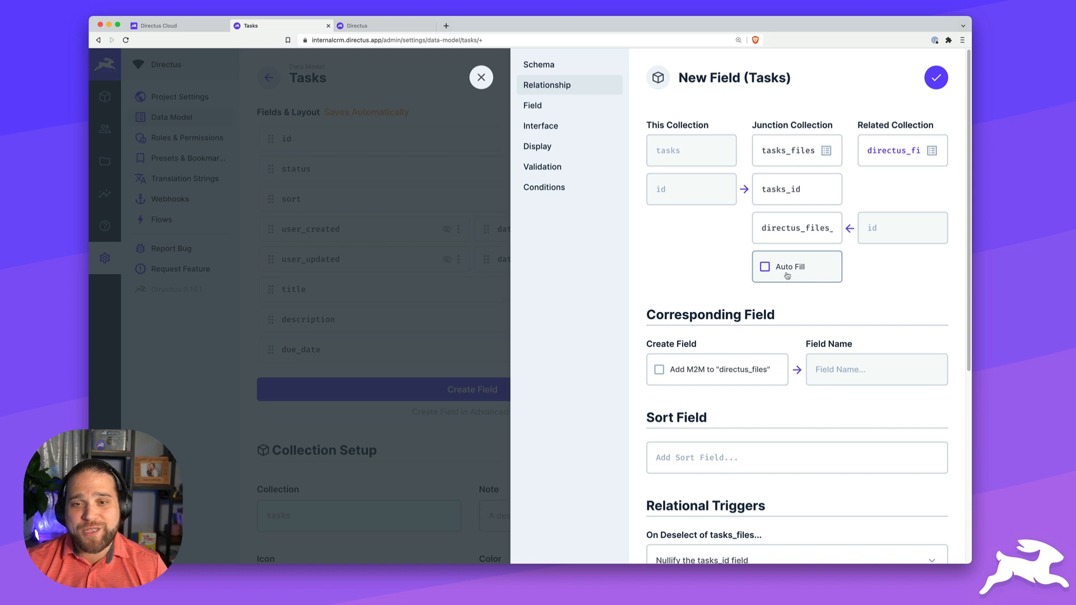
# - Rename the junction to task_files with keys task and directus_file, then re-tick Auto Fill
pyautogui.click(784, 151)
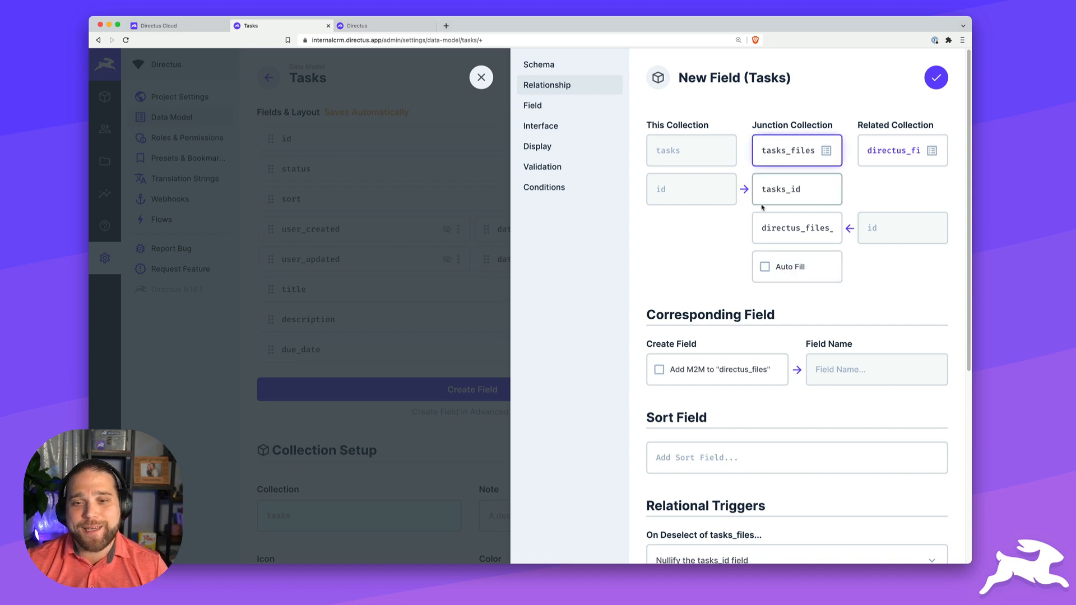
pyautogui.press('BackSpace')
pyautogui.click(786, 191)
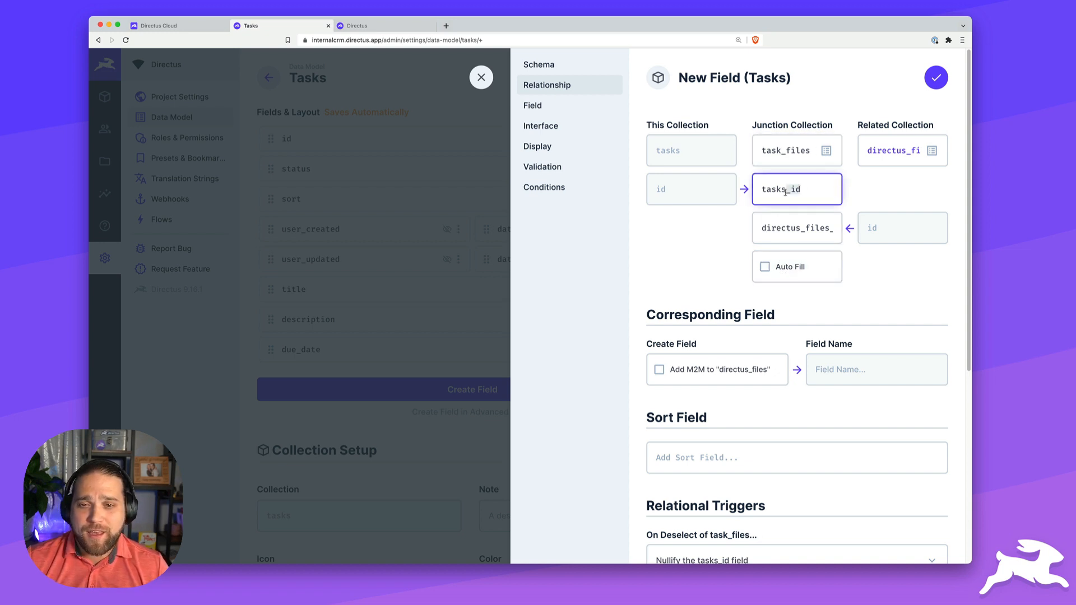
pyautogui.press('BackSpace')
pyautogui.press('BackSpace')
pyautogui.press('BackSpace')
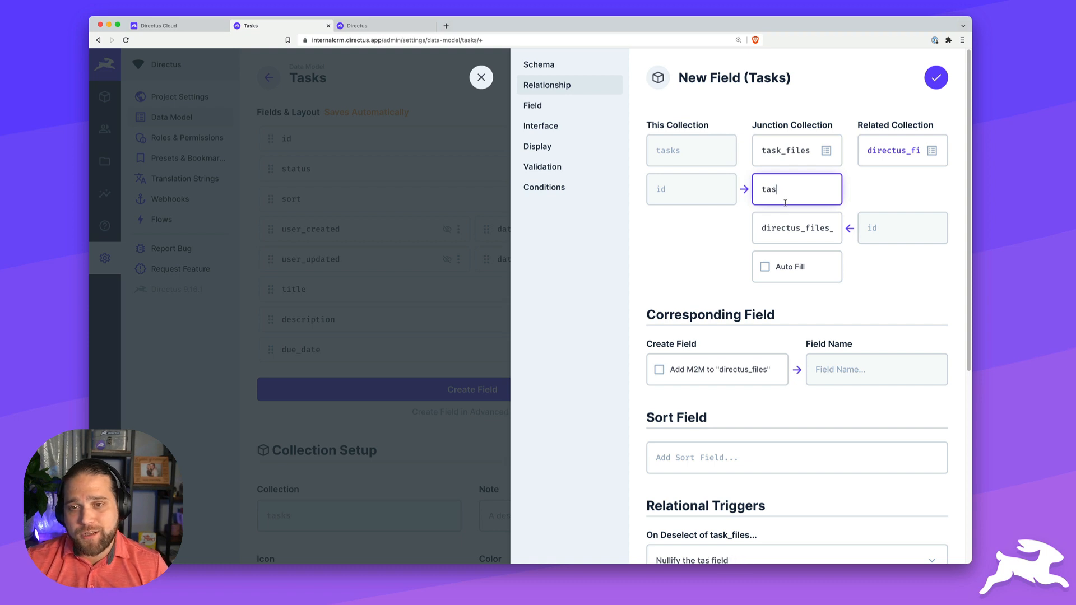
pyautogui.write('k')
pyautogui.click(811, 232)
pyautogui.moveTo(820, 229); pyautogui.dragTo(852, 232)
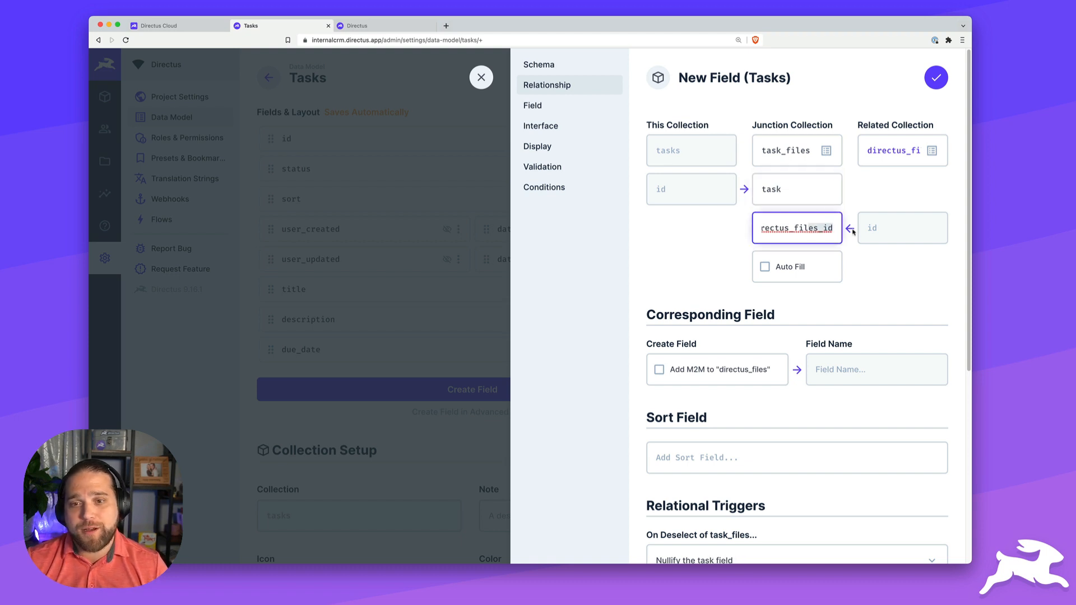
pyautogui.click(852, 231)
pyautogui.click(830, 228)
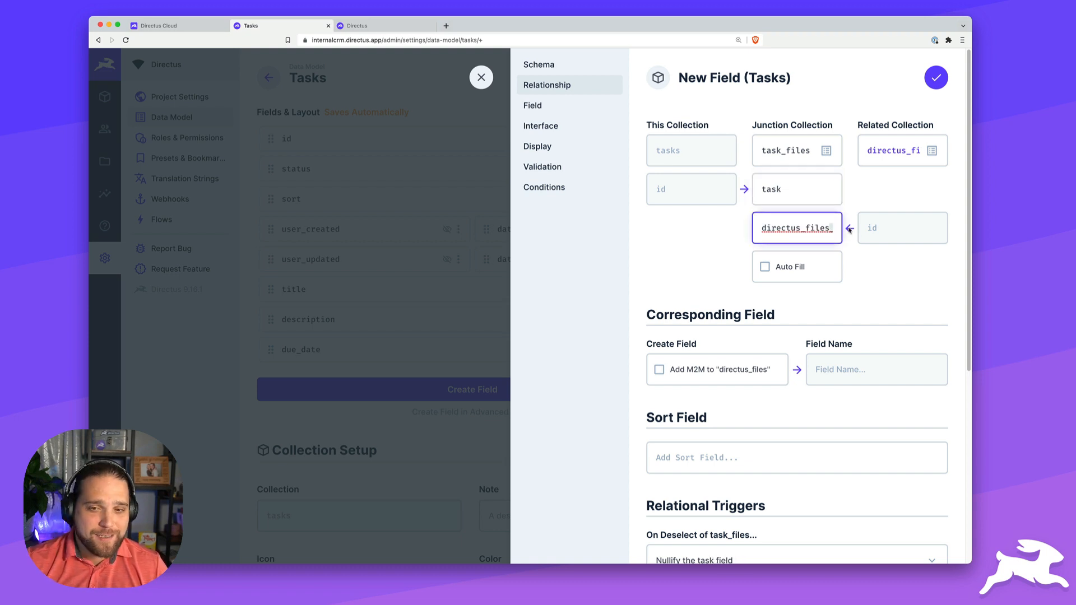
pyautogui.press('BackSpace')
pyautogui.click(899, 281)
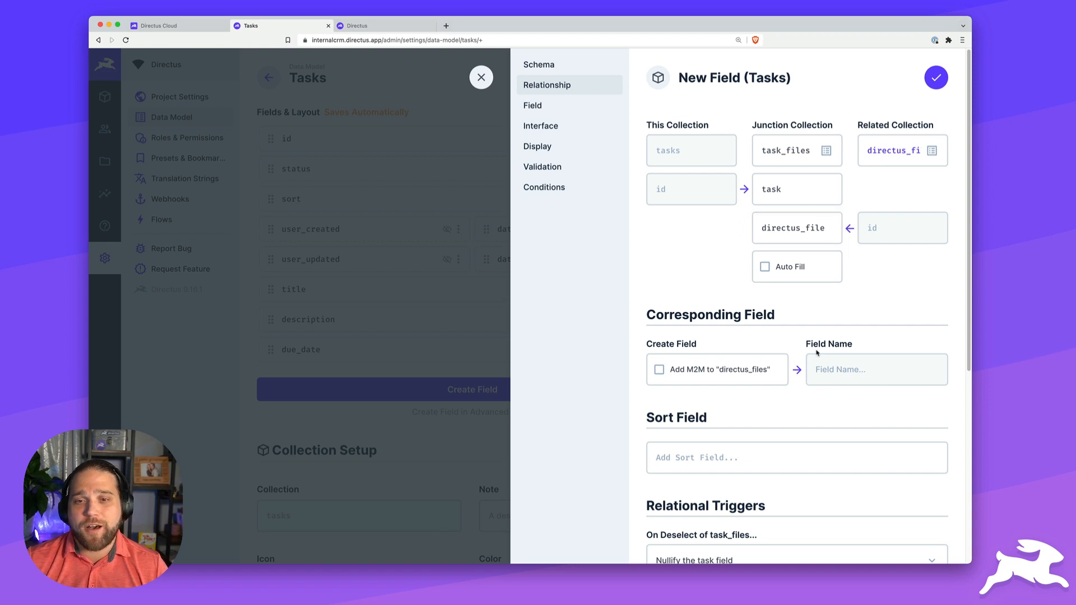
pyautogui.click(765, 267)
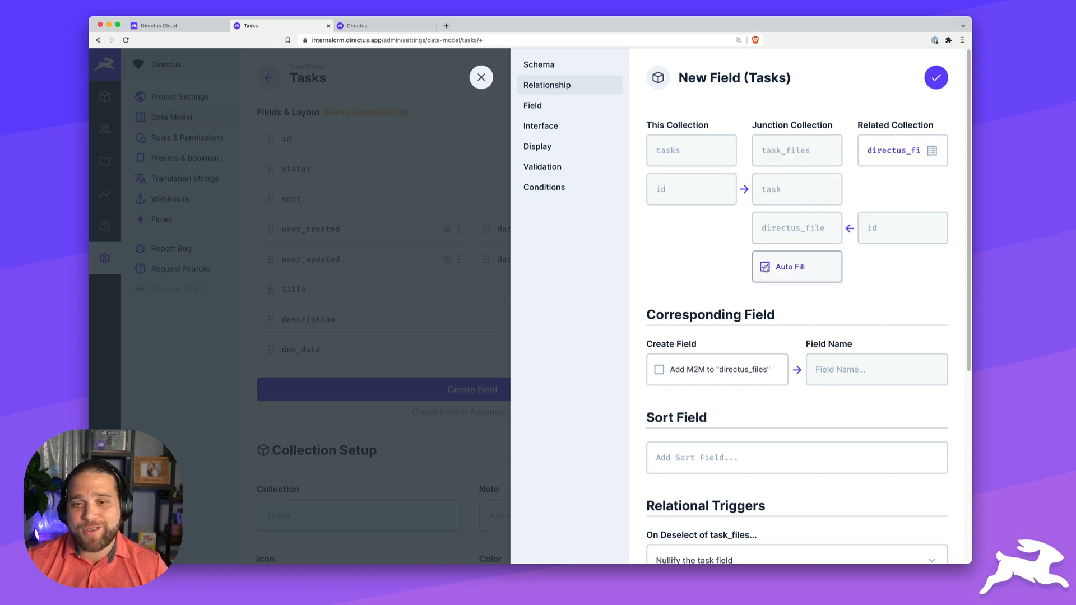
# - Set the files field display to Related Values and save it
pyautogui.scroll(-3, 855, 287)
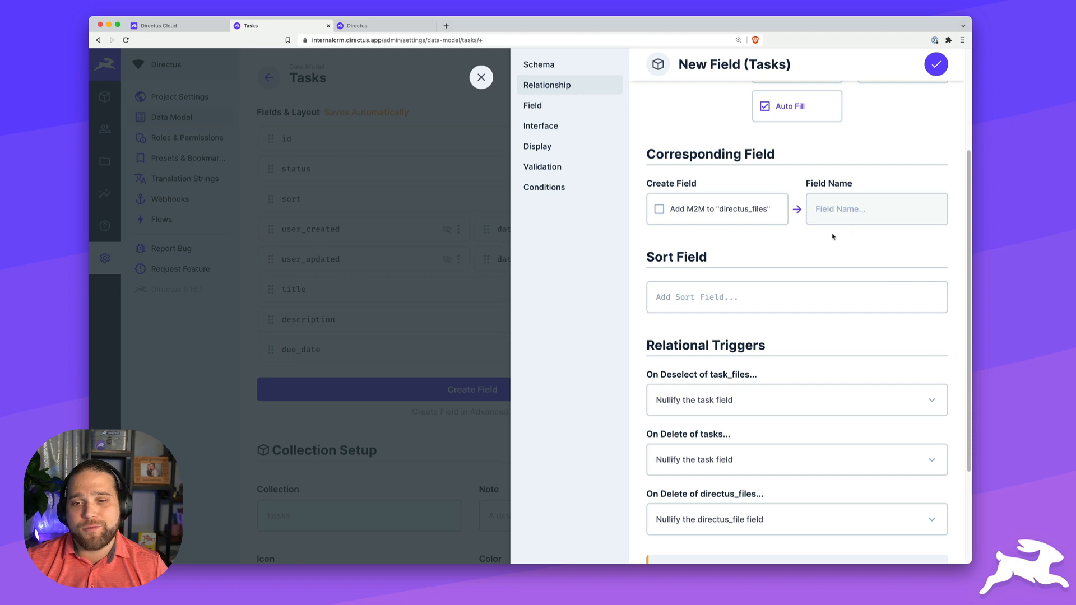
pyautogui.scroll(-3, 798, 250)
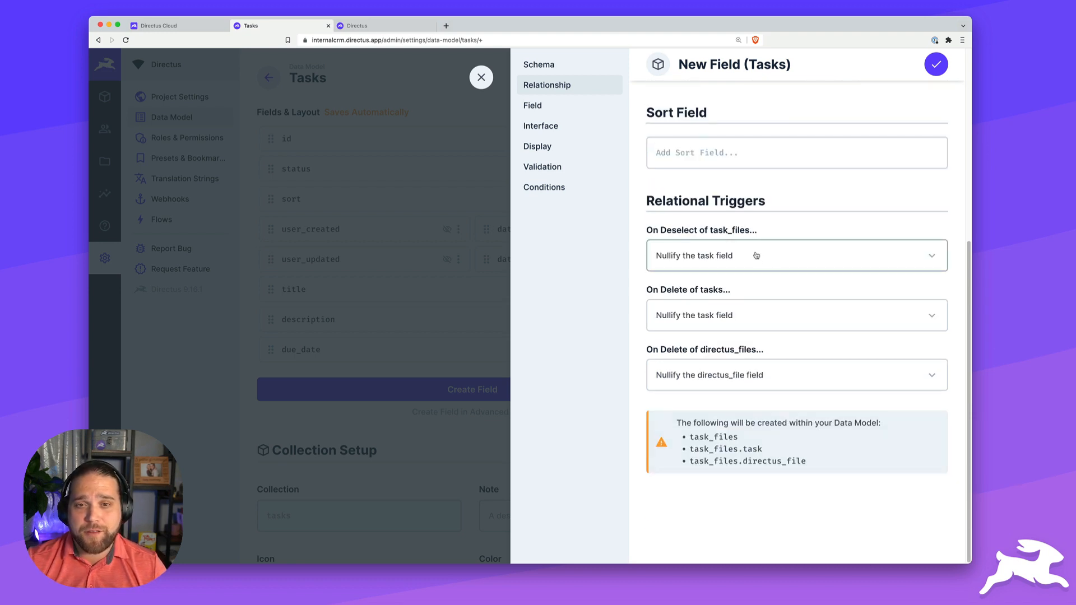
pyautogui.click(563, 129)
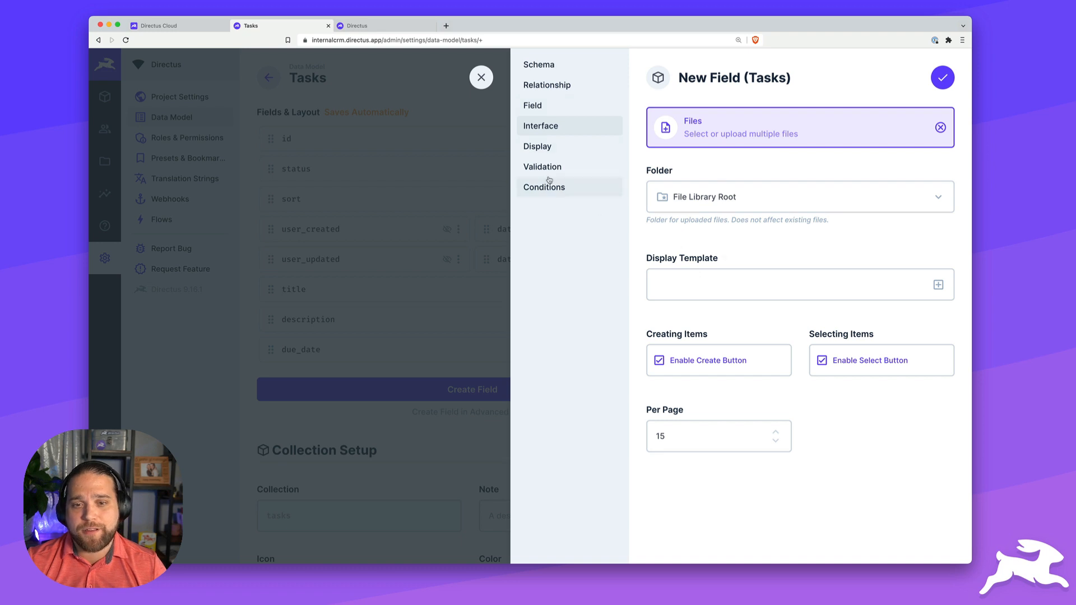
pyautogui.click(542, 147)
pyautogui.click(764, 137)
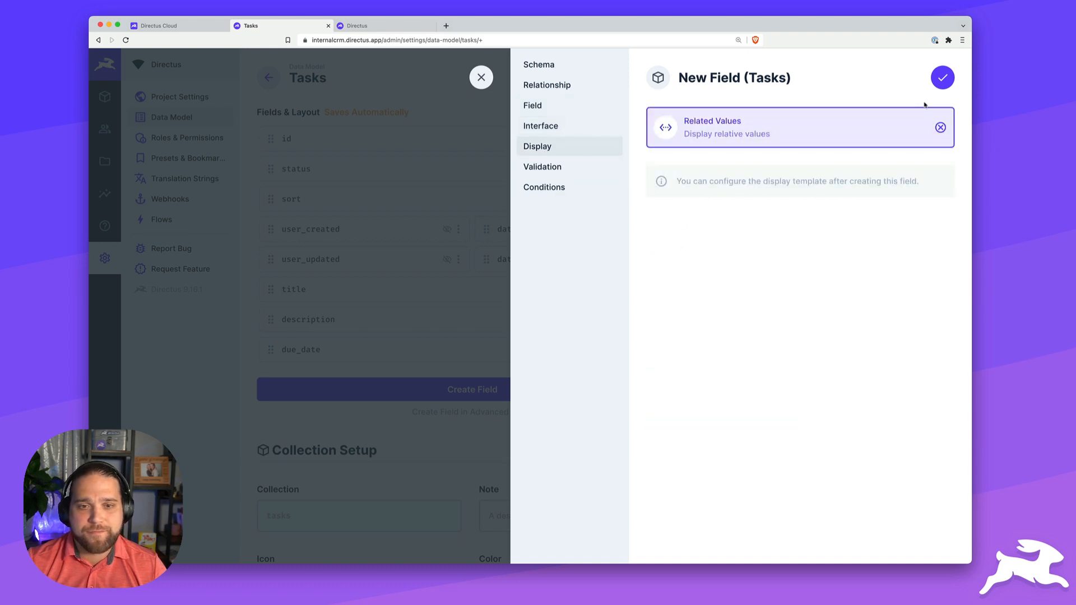
pyautogui.click(942, 78)
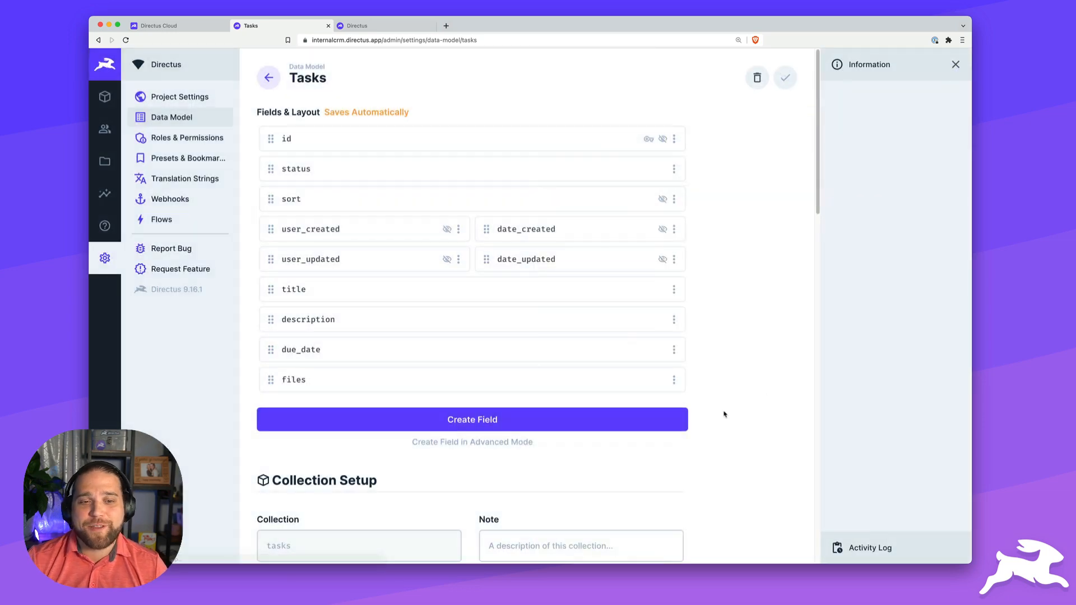
# - Start a many-to-one assigned_to field on Tasks linked to the directus_users system collection
pyautogui.click(433, 422)
pyautogui.scroll(-2, 788, 356)
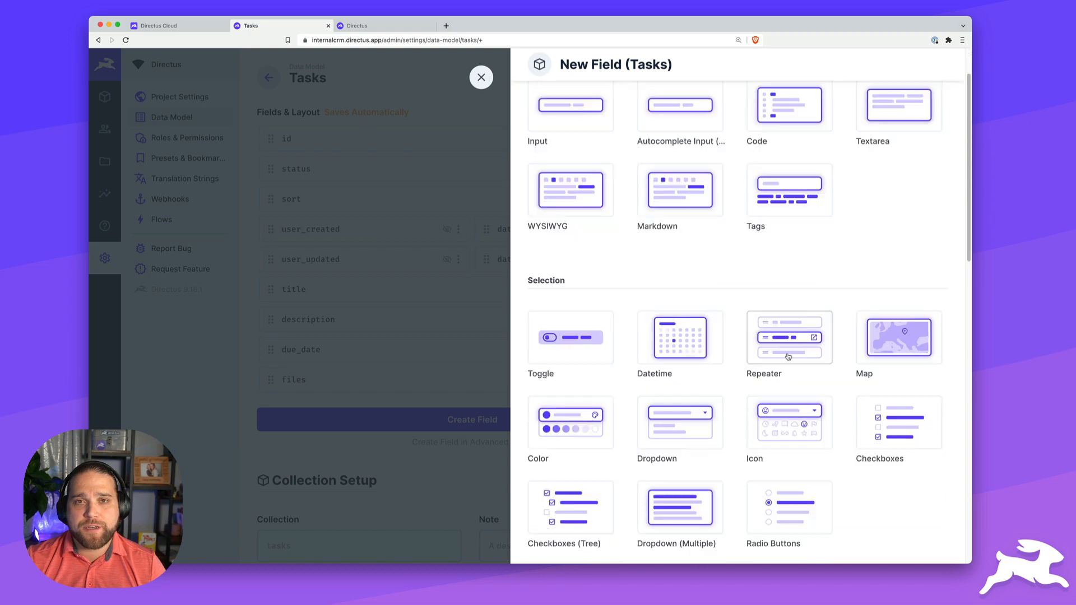
pyautogui.scroll(-10, 788, 356)
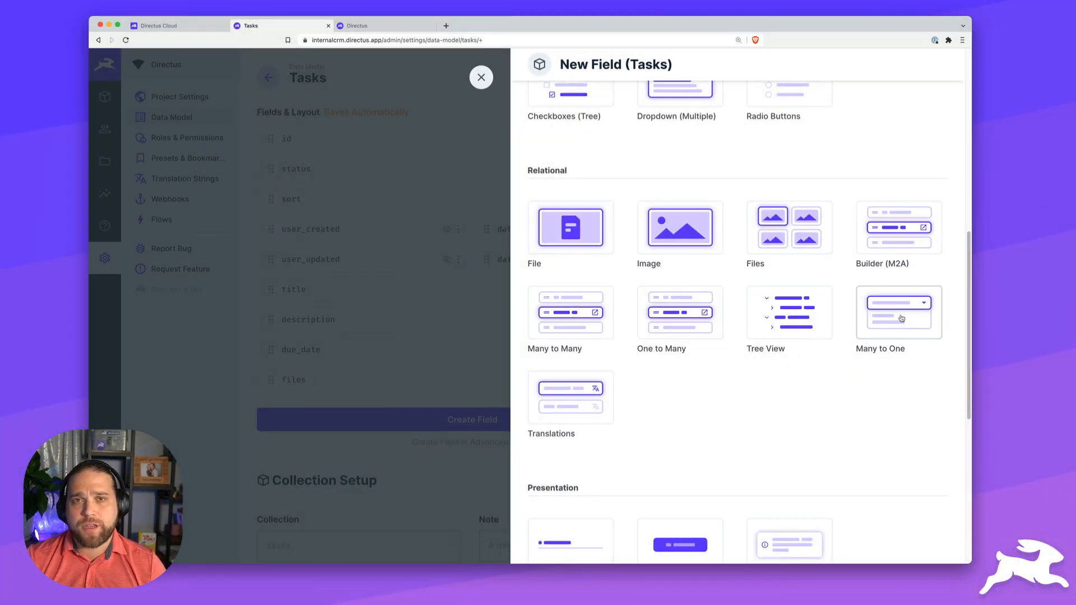
pyautogui.click(897, 327)
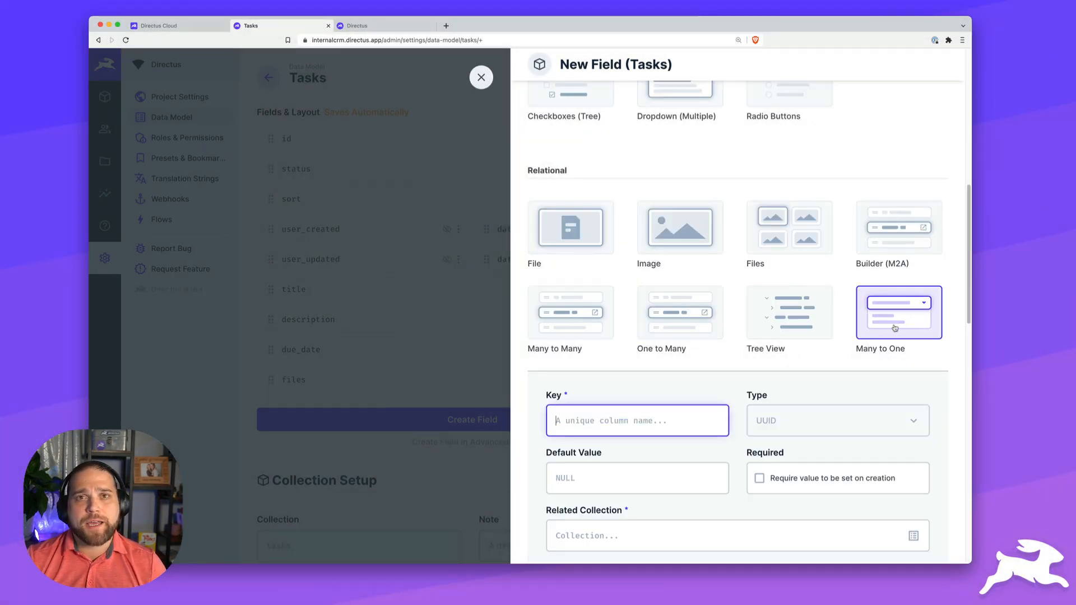
pyautogui.write('ad')
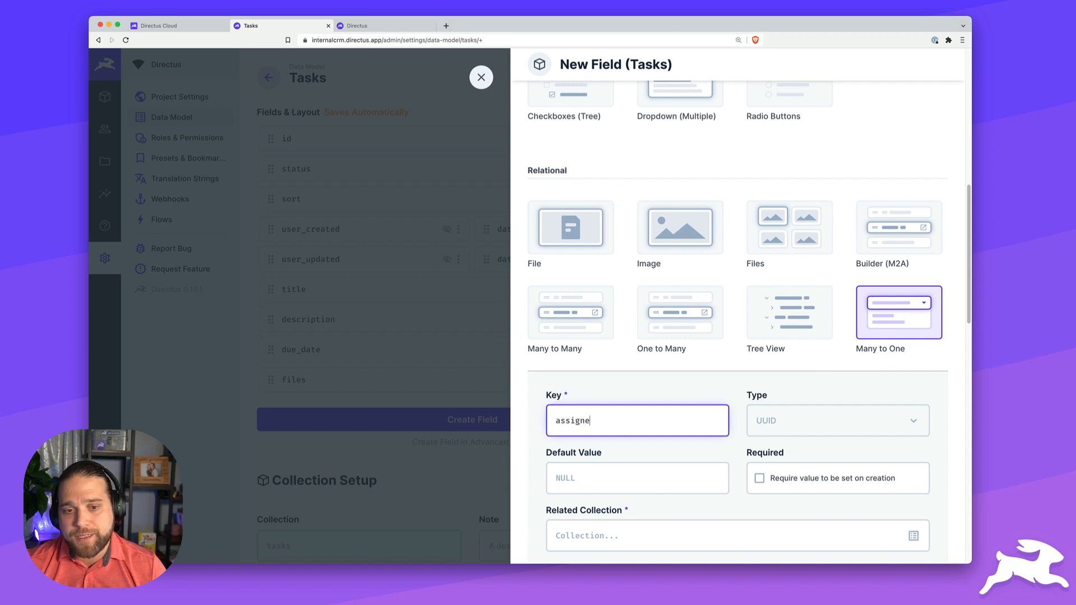
pyautogui.scroll(-3, 822, 360)
pyautogui.click(863, 410)
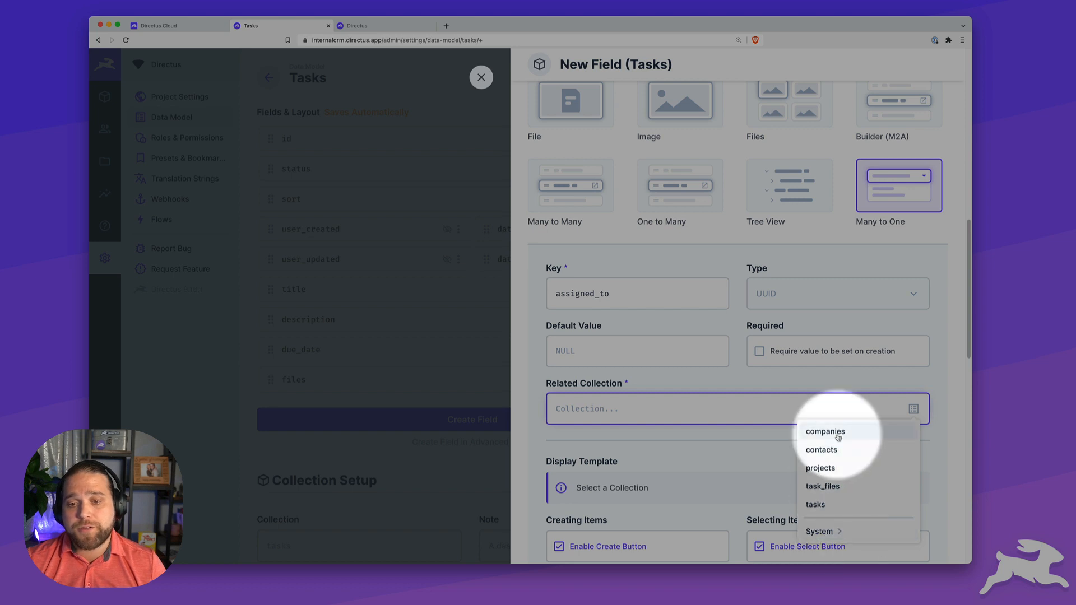
pyautogui.scroll(-1, 843, 411)
pyautogui.scroll(-3, 843, 411)
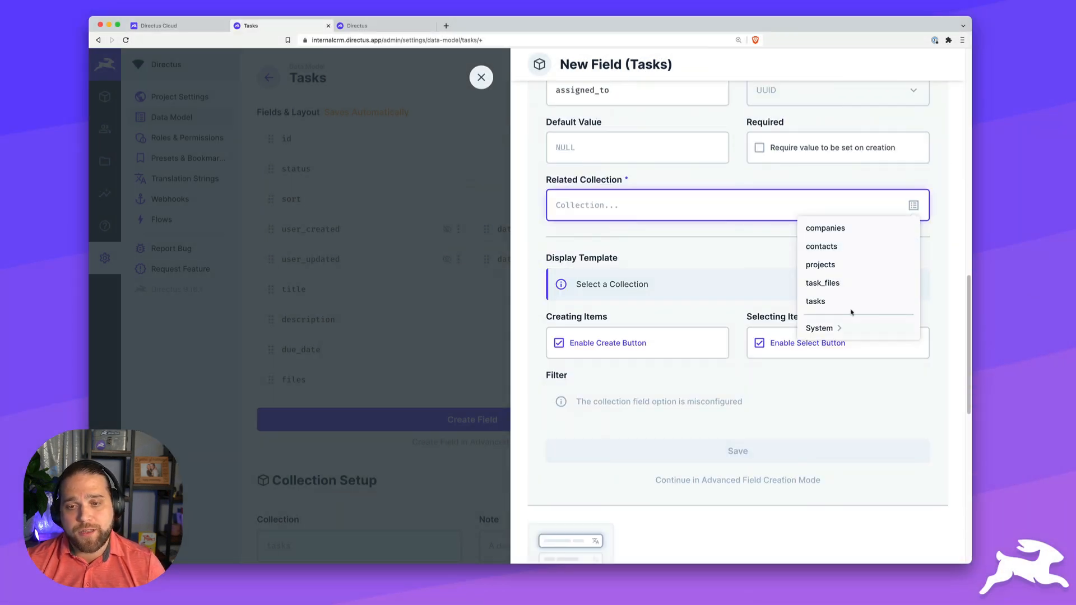
pyautogui.click(840, 330)
pyautogui.scroll(-5, 843, 336)
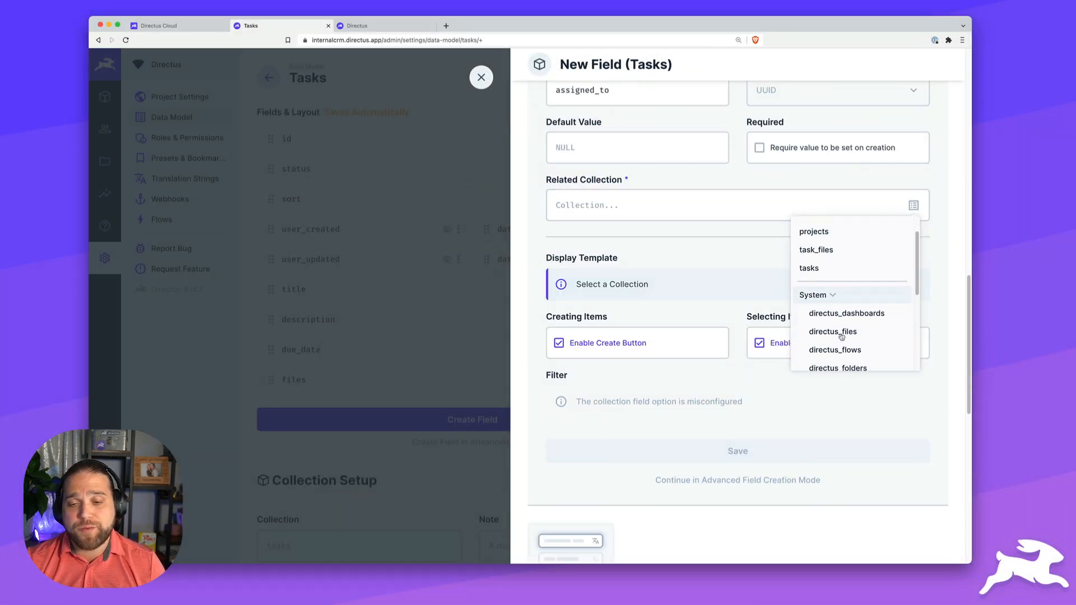
pyautogui.click(846, 342)
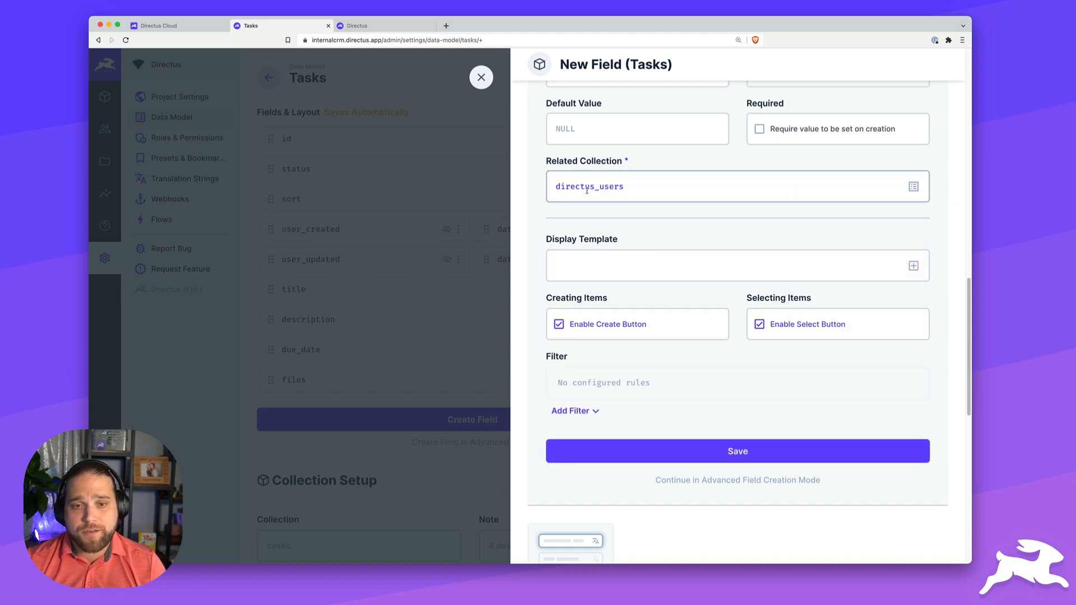
# - Display users as First Name Last Name, then place assigned_to and due_date half width side by side
pyautogui.click(913, 266)
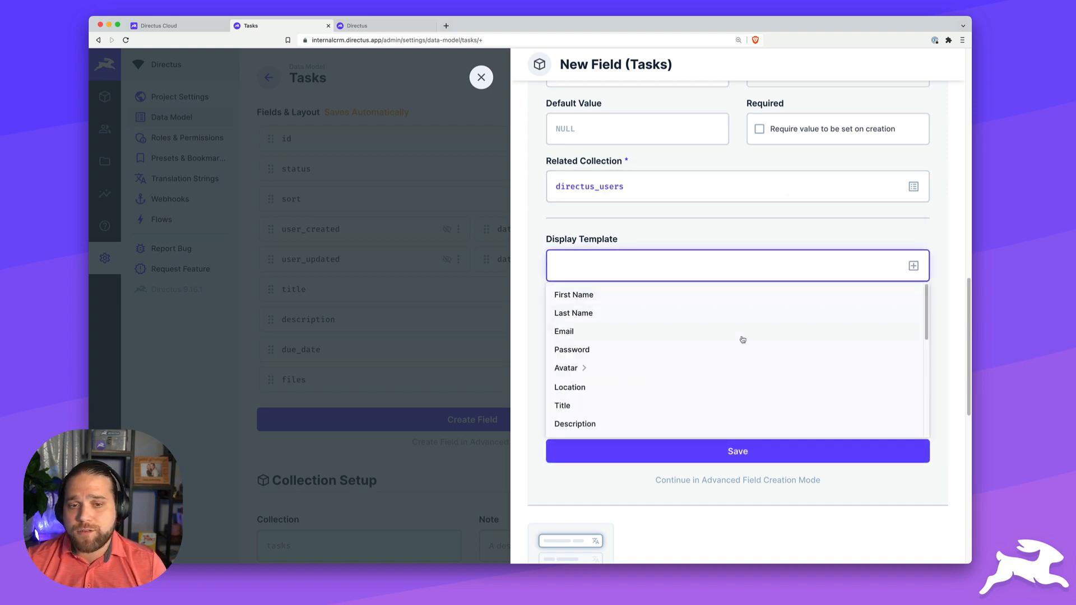
pyautogui.click(600, 300)
pyautogui.click(914, 267)
pyautogui.click(589, 314)
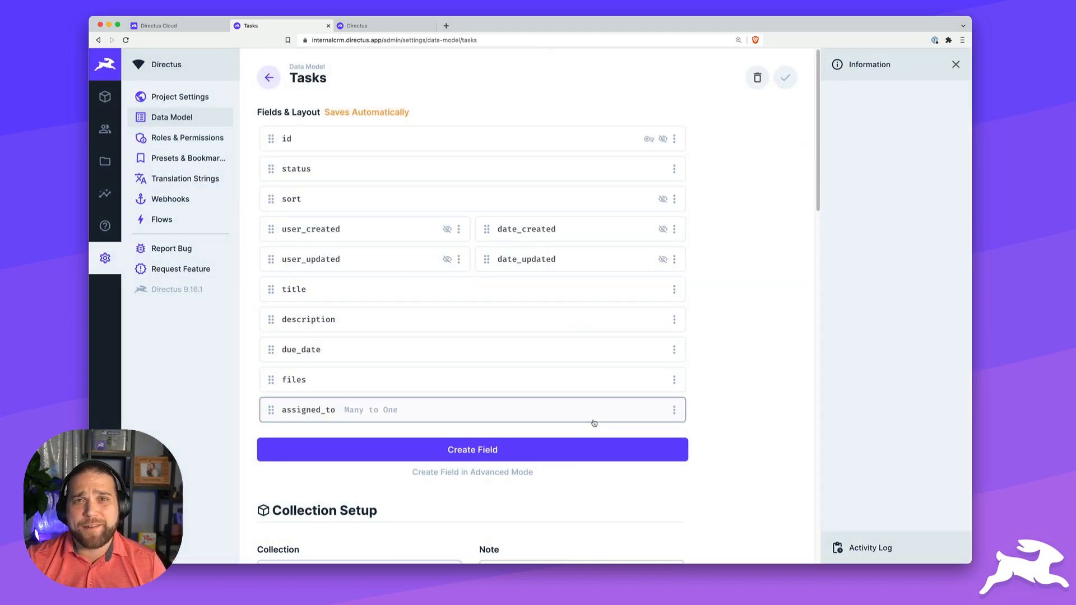
pyautogui.click(674, 410)
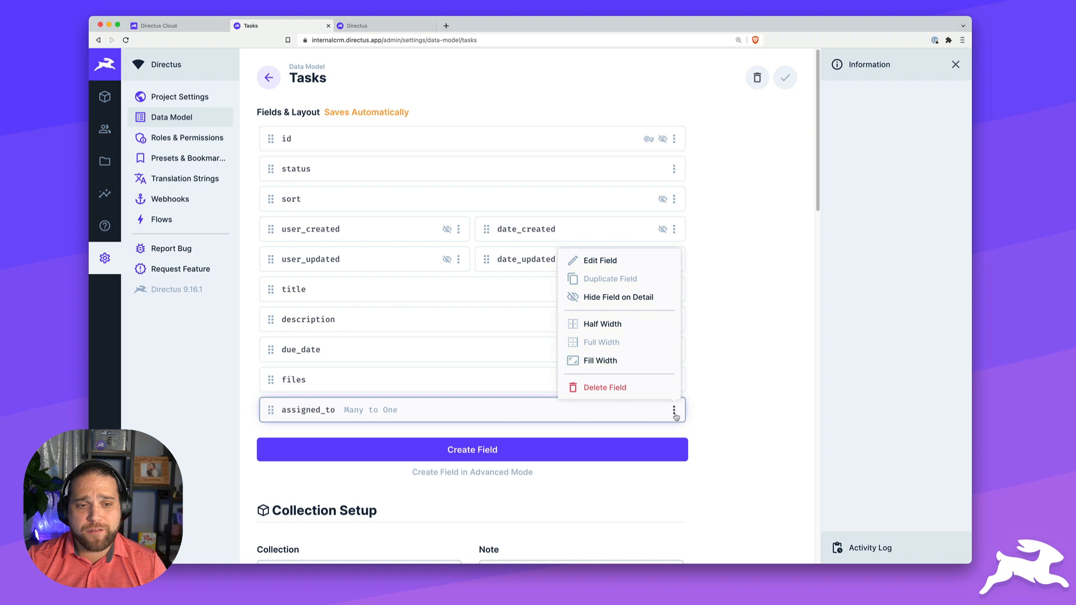
pyautogui.click(605, 324)
pyautogui.click(674, 349)
pyautogui.click(604, 433)
pyautogui.moveTo(393, 410); pyautogui.dragTo(392, 349)
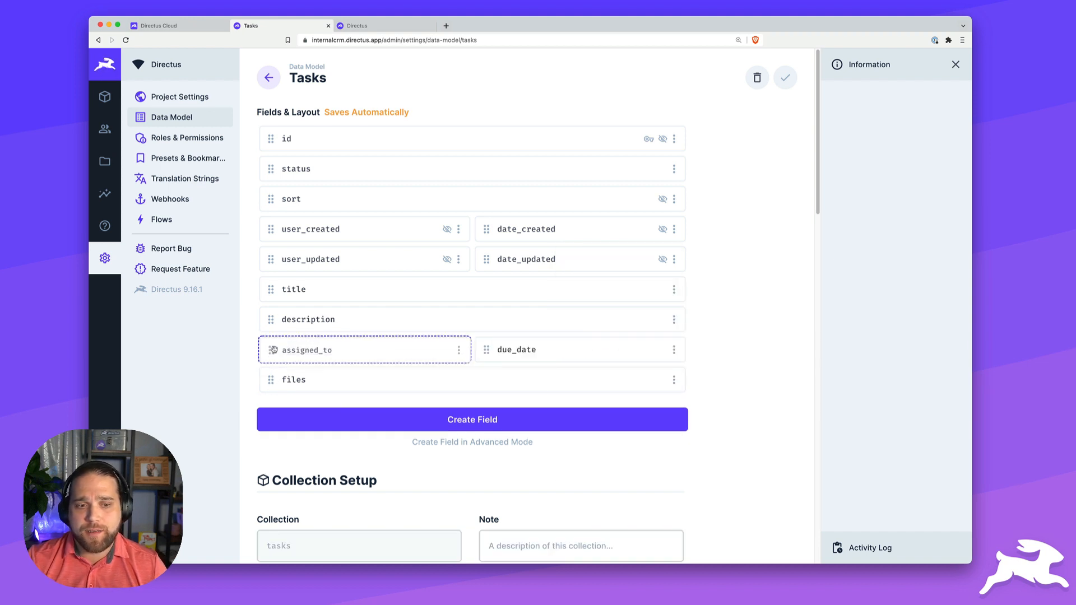
# - Start a many-to-one project field on Tasks linked to projects, displaying the project Name
pyautogui.click(464, 423)
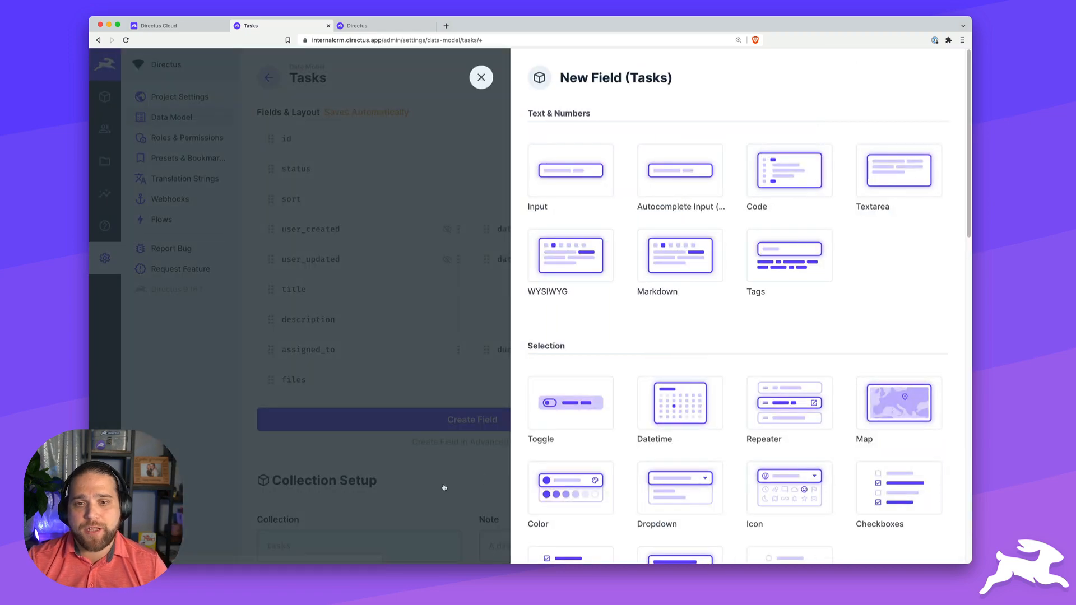
pyautogui.scroll(-5, 746, 414)
pyautogui.scroll(-1, 746, 414)
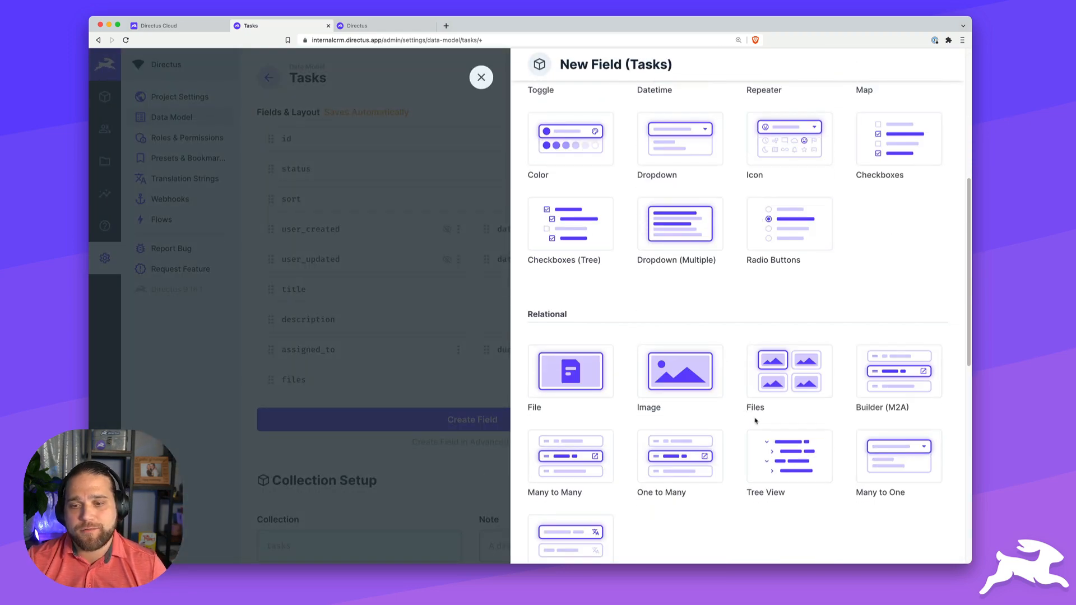
pyautogui.click(899, 470)
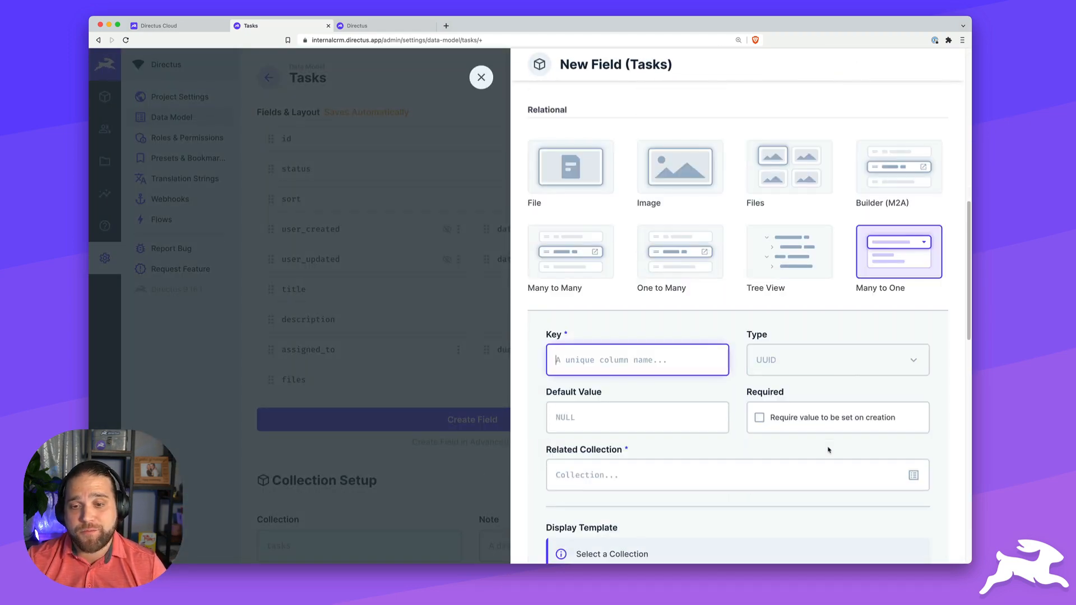
pyautogui.write('proje')
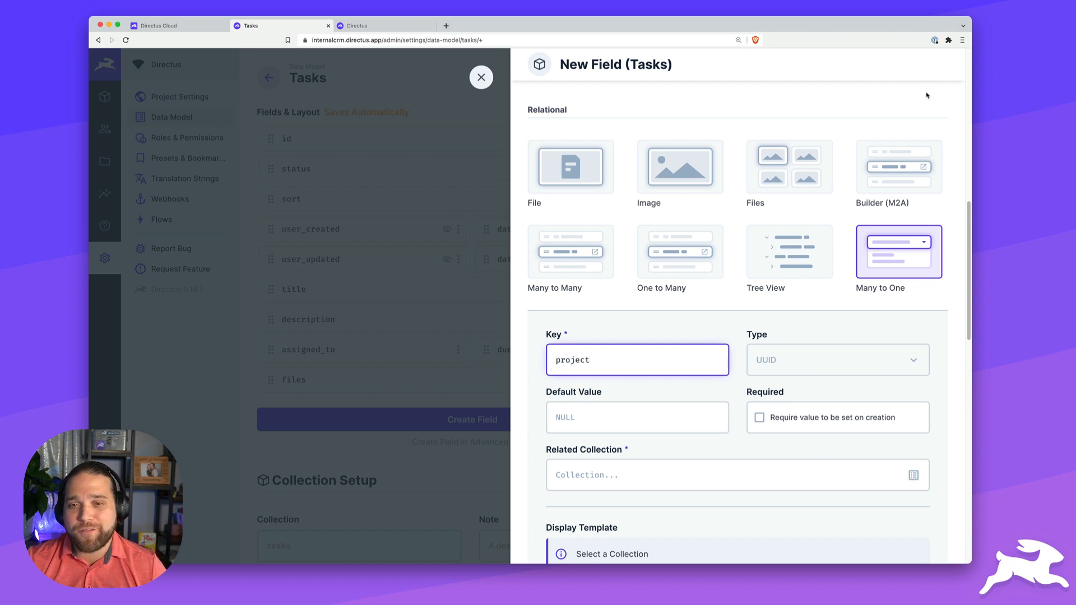
pyautogui.write('ct')
pyautogui.scroll(-3, 927, 95)
pyautogui.click(914, 321)
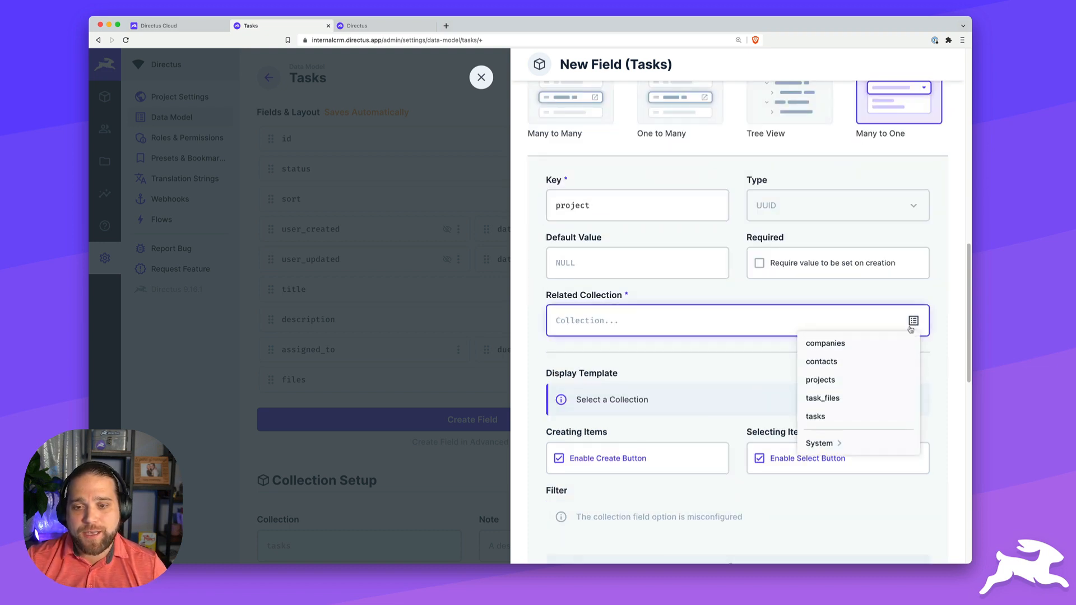
pyautogui.click(820, 379)
pyautogui.click(622, 396)
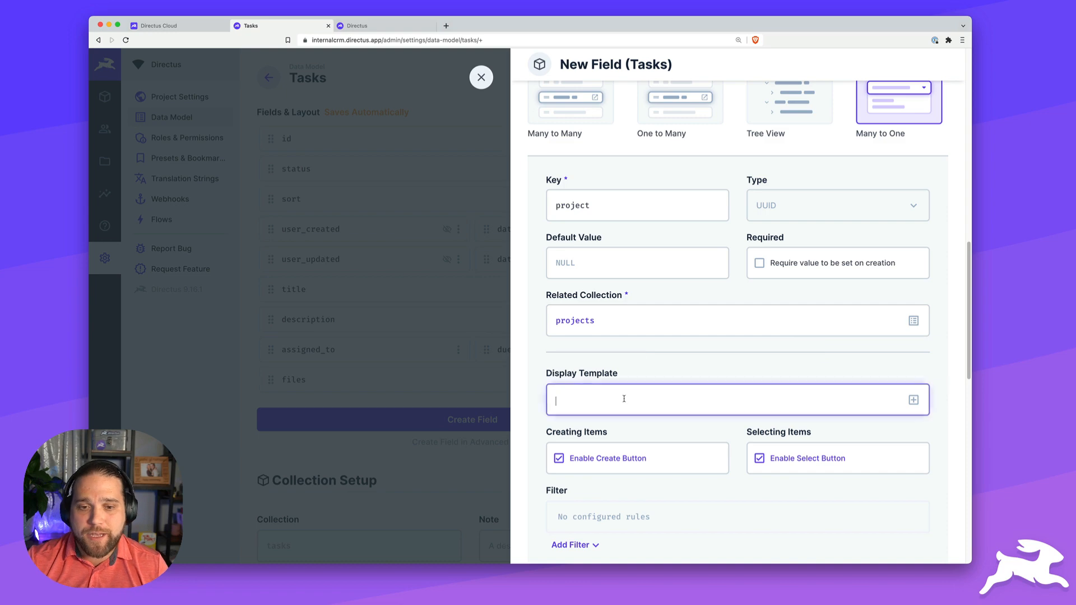
pyautogui.click(655, 353)
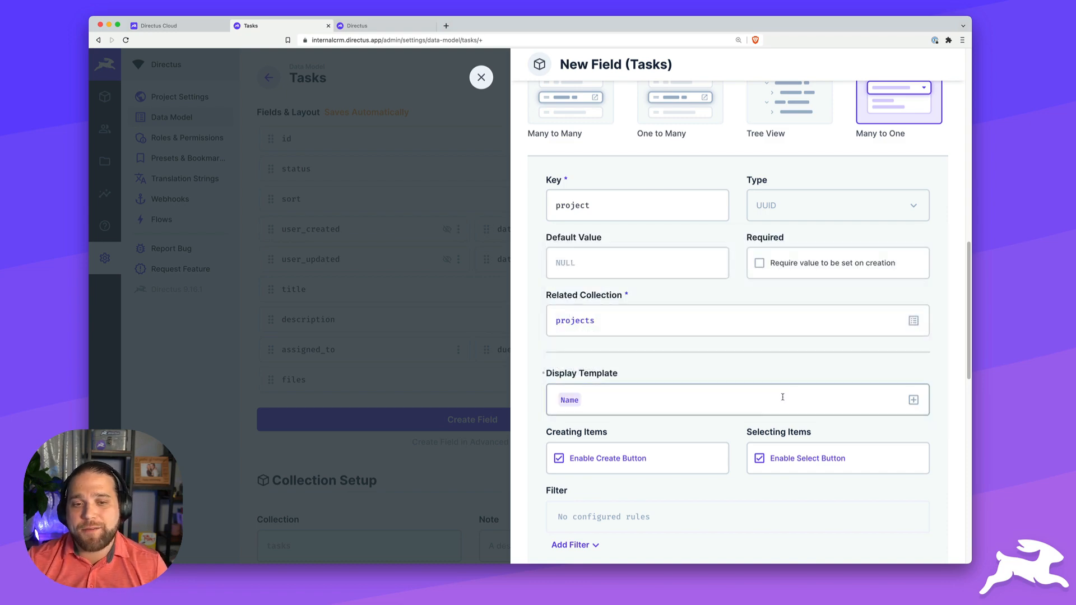
# - Add a matching tasks one-to-many on projects and save the project field
pyautogui.scroll(-2, 779, 399)
pyautogui.scroll(-5, 780, 399)
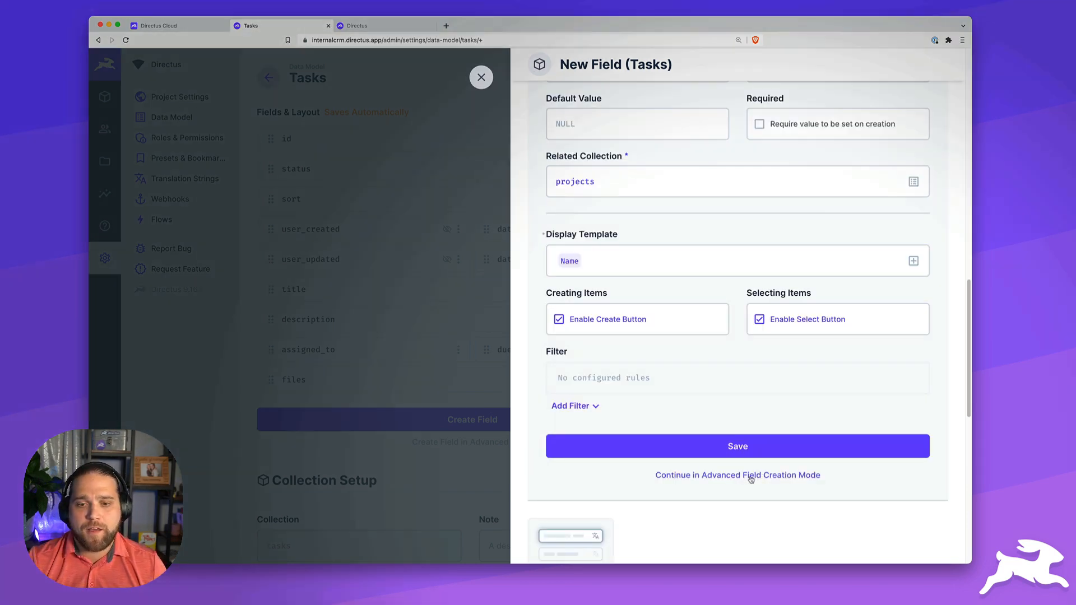
pyautogui.click(751, 477)
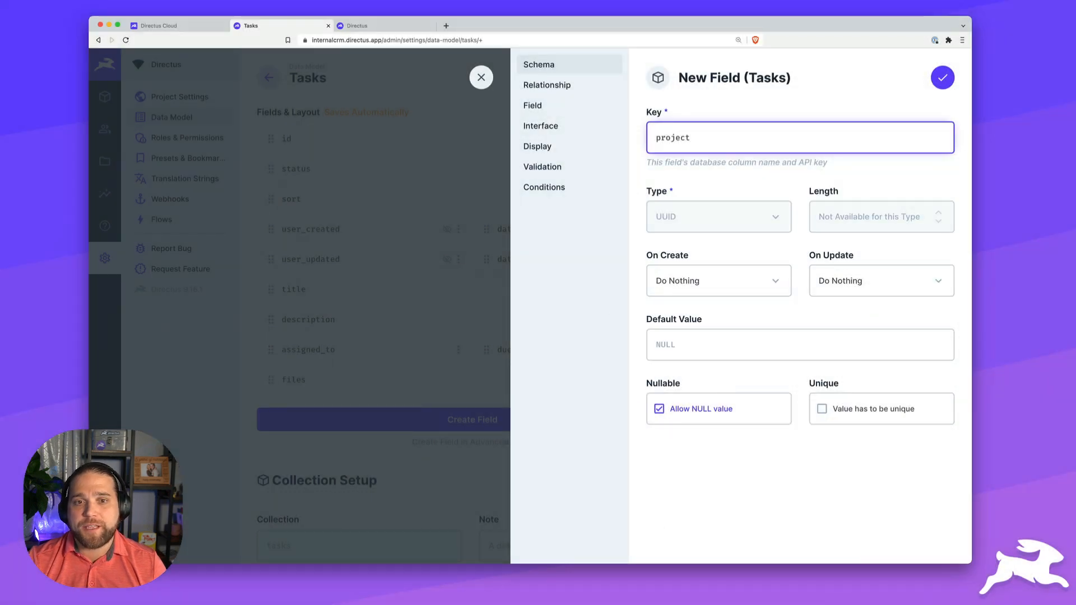
pyautogui.click(565, 87)
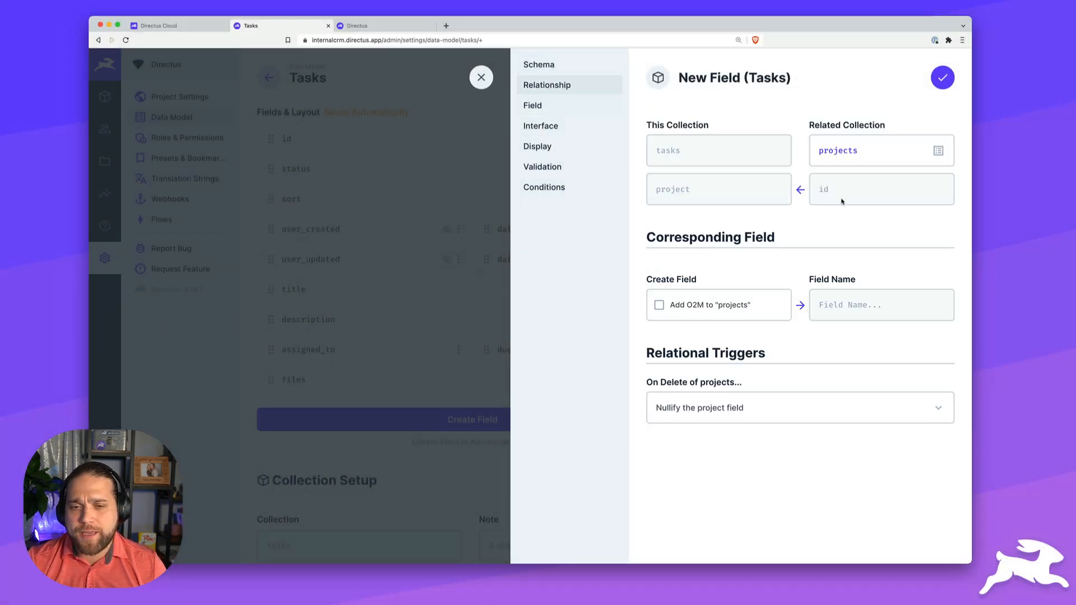
pyautogui.click(676, 310)
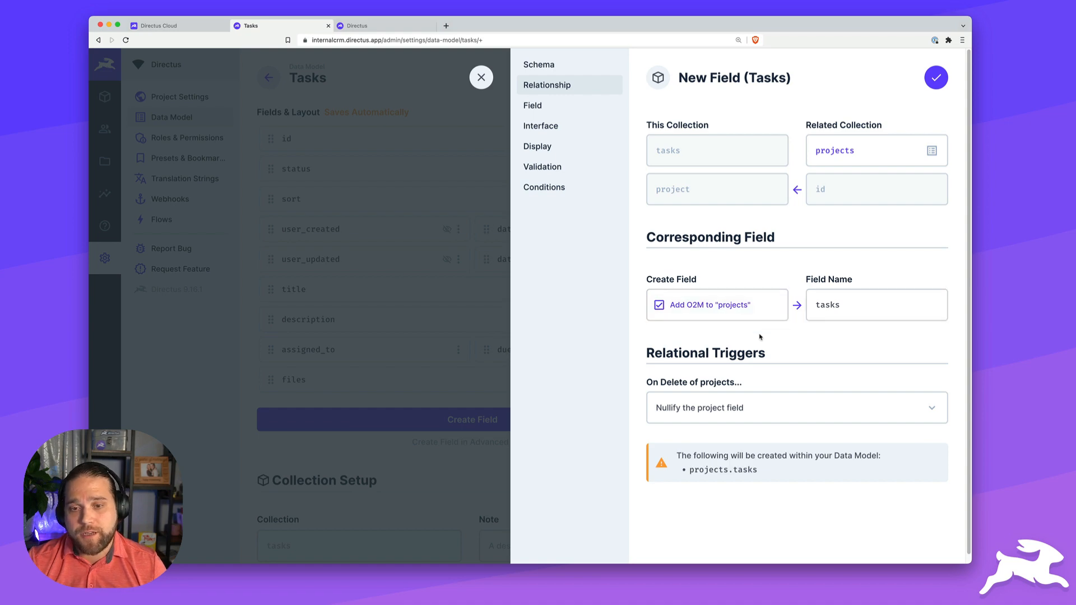
pyautogui.click(936, 78)
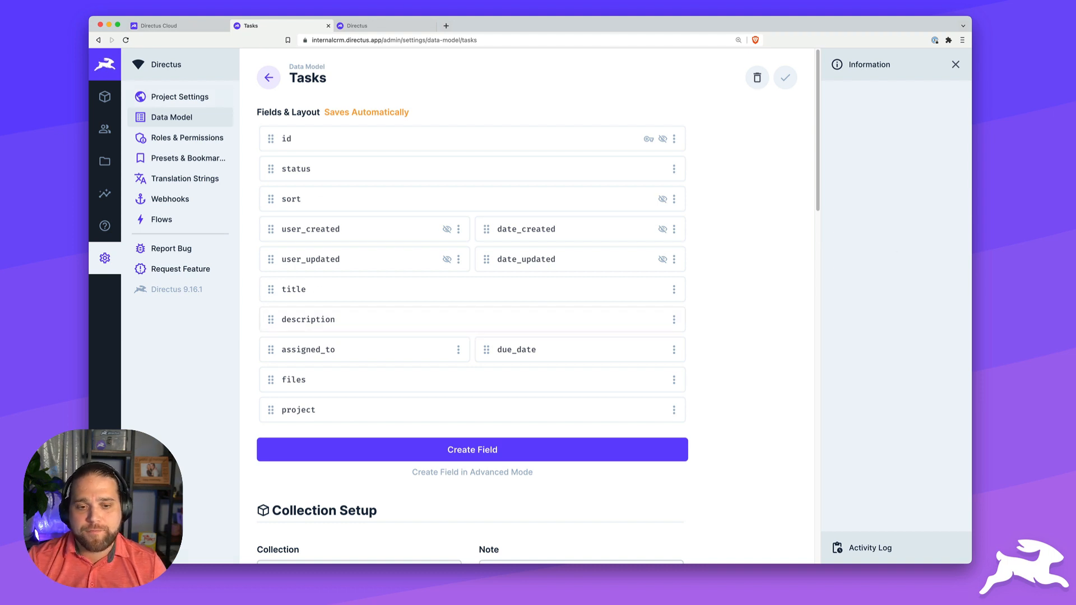
# - Create a new project named 'Video Project' with a description about videos showcasing Directus features
pyautogui.click(269, 78)
pyautogui.click(105, 97)
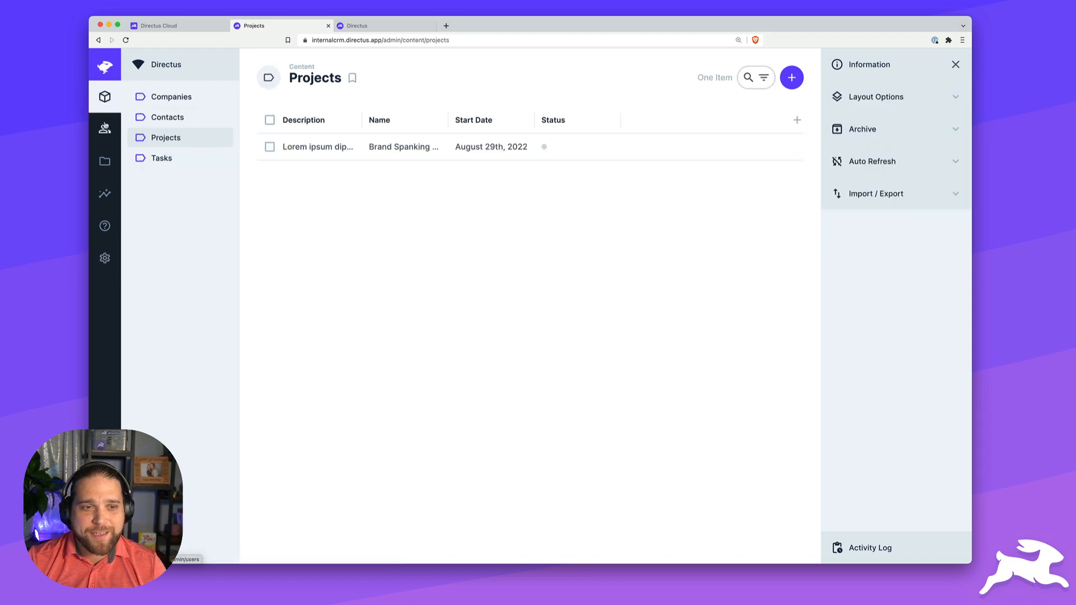
pyautogui.click(791, 78)
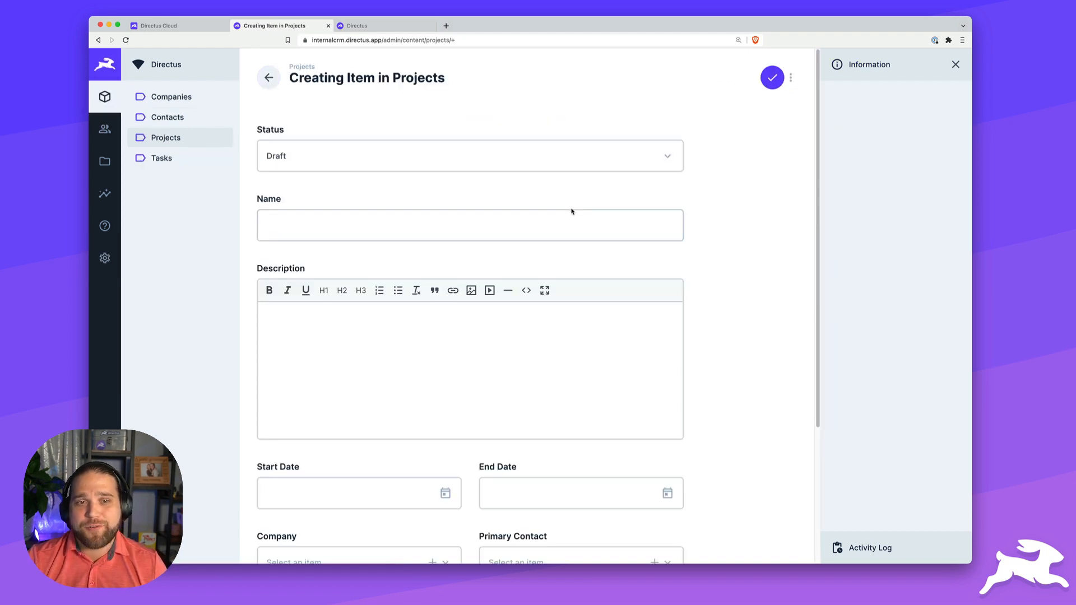
pyautogui.click(562, 218)
pyautogui.write('Video Project')
pyautogui.press('Tab')
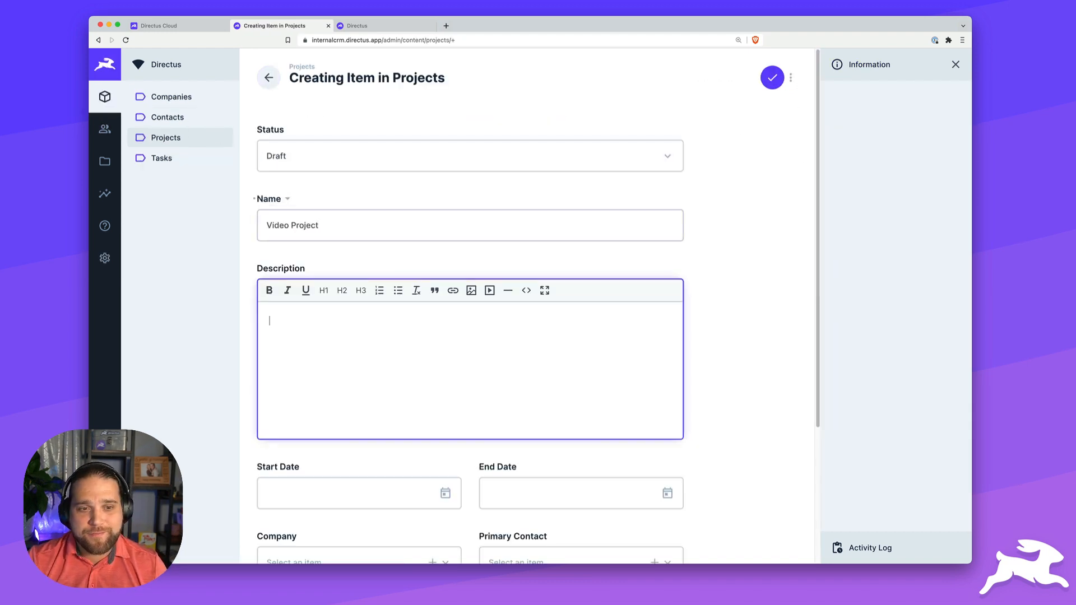
pyautogui.write('Create a bunch of awesome videos sh')
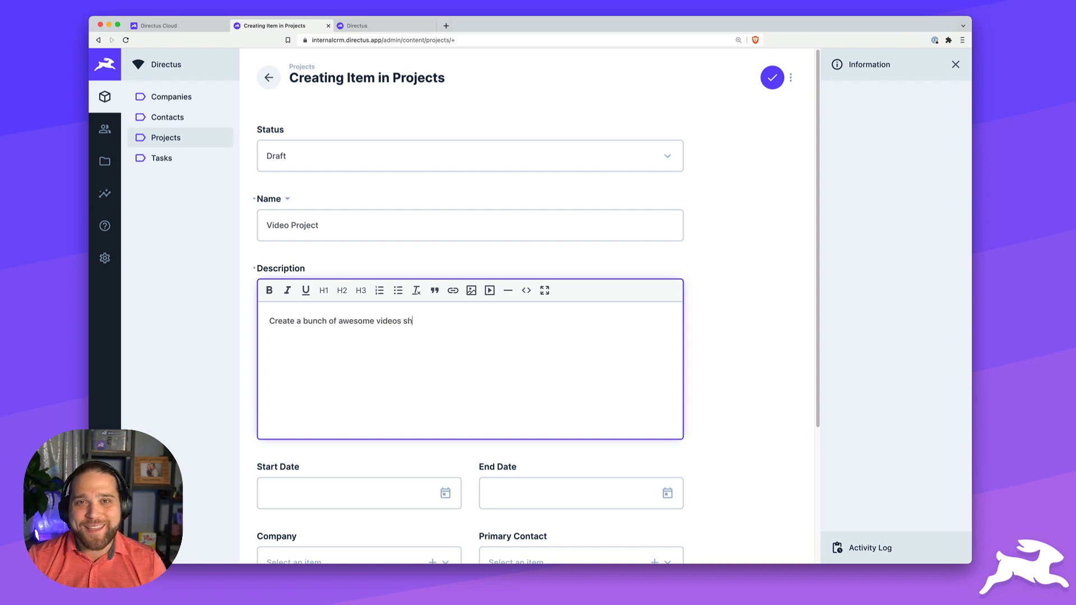
pyautogui.write('owcasing Directus features')
# - Set the project start date to September 26, 2022 and end date to September 30, 2022
pyautogui.scroll(-5, 557, 202)
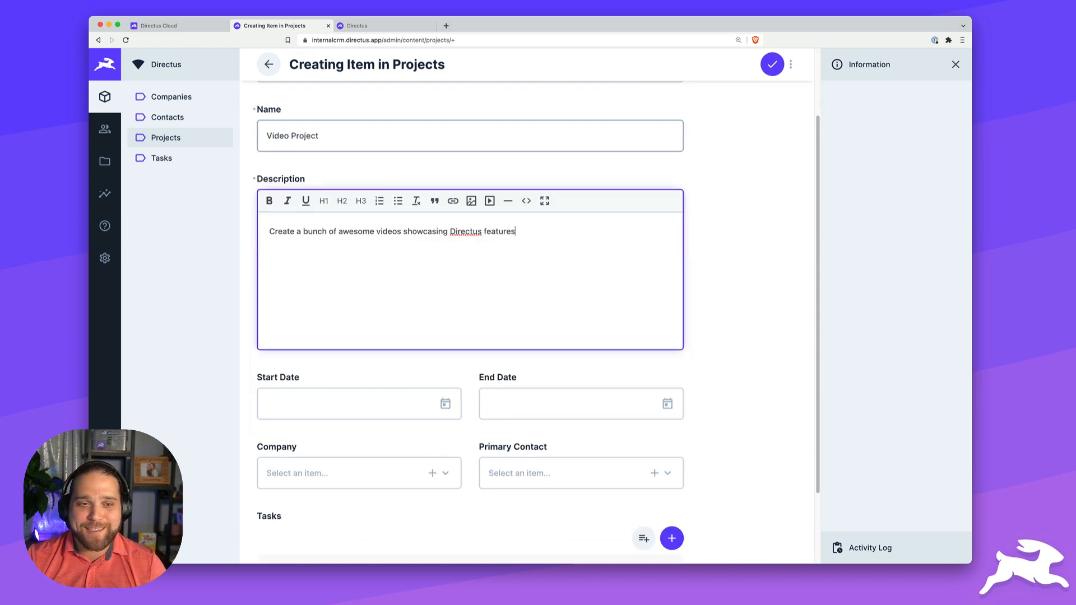
pyautogui.click(399, 318)
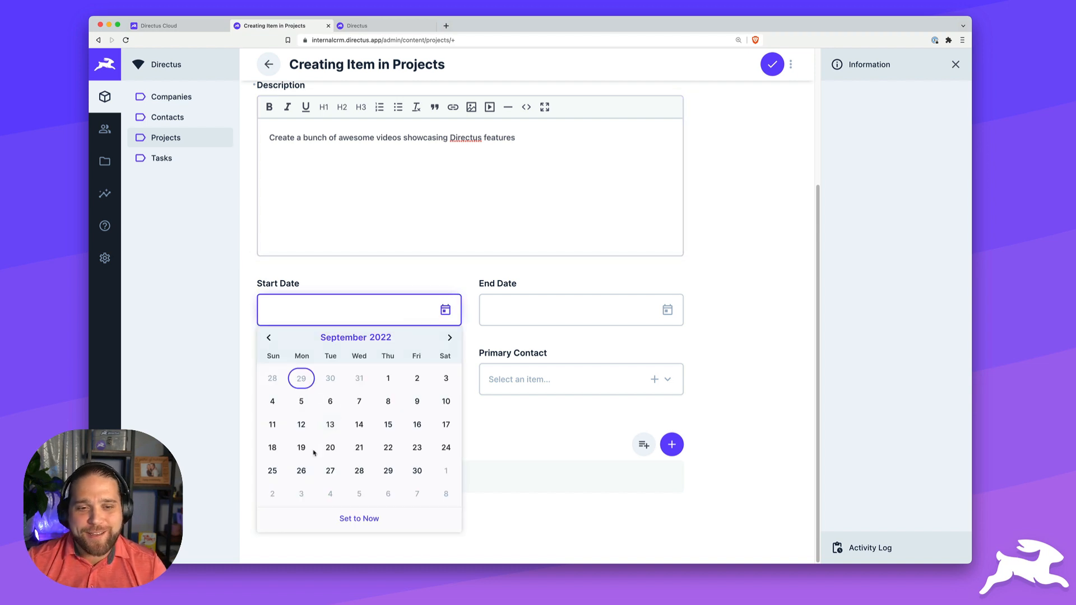
pyautogui.click(299, 470)
pyautogui.click(548, 312)
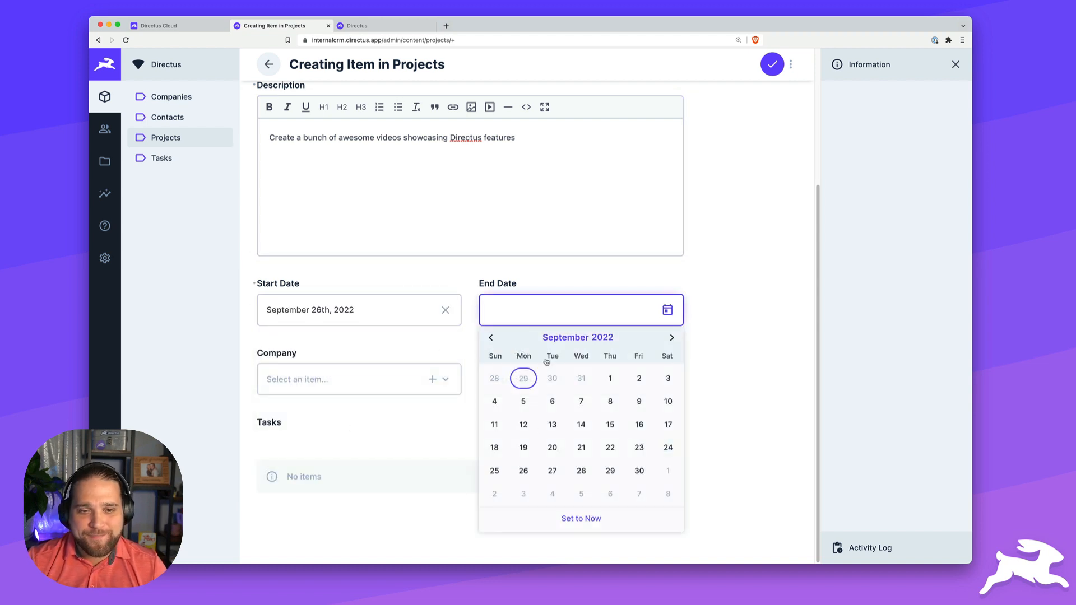
pyautogui.click(640, 472)
# - Link ABC Company as the project's company and choose its primary contact
pyautogui.click(354, 394)
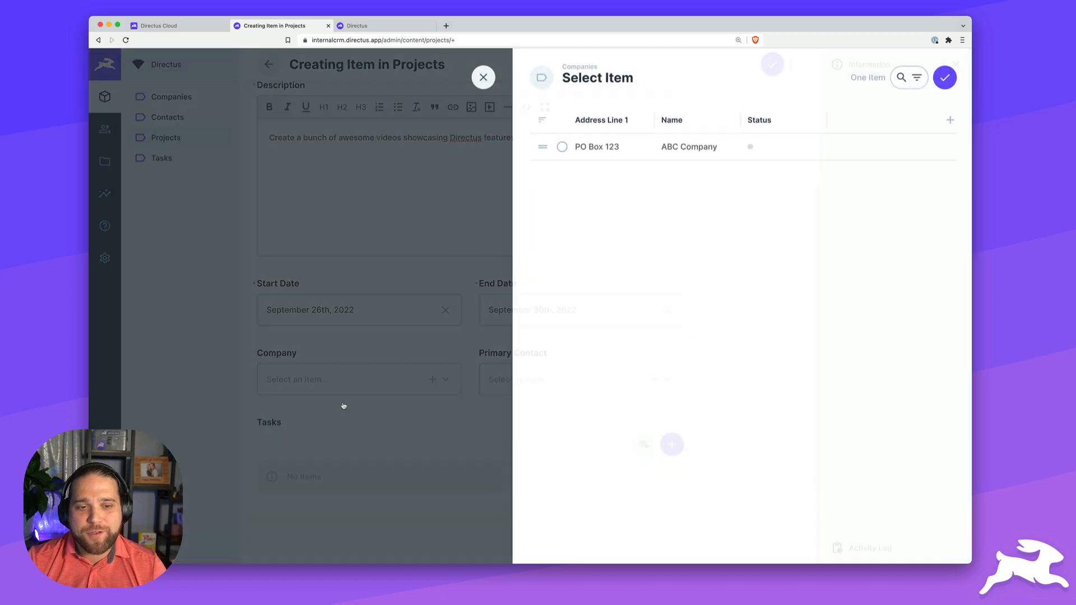
pyautogui.click(716, 154)
pyautogui.click(942, 79)
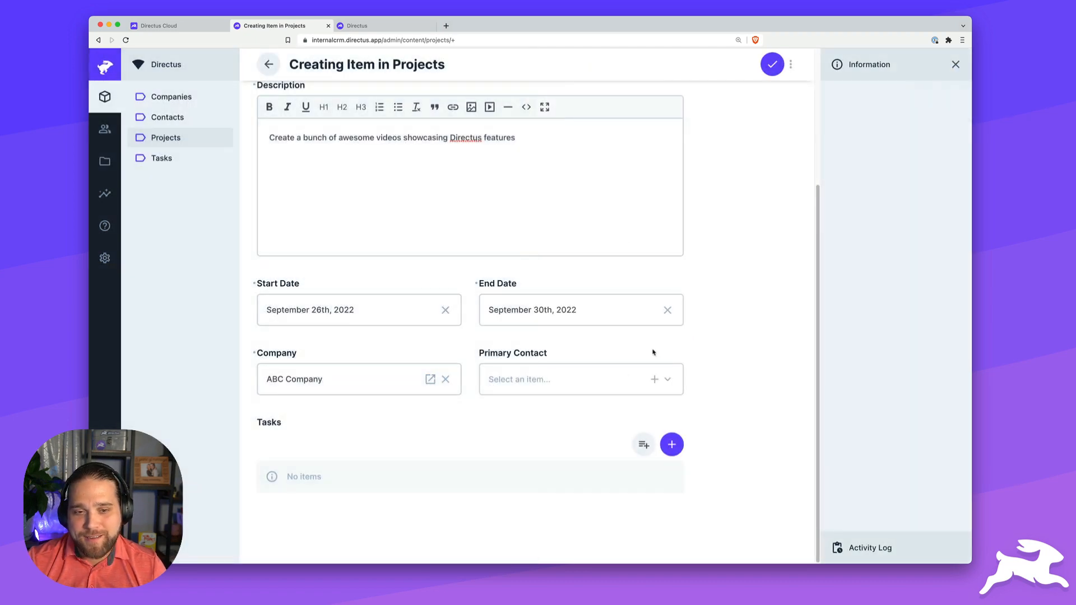
pyautogui.click(572, 378)
pyautogui.click(720, 154)
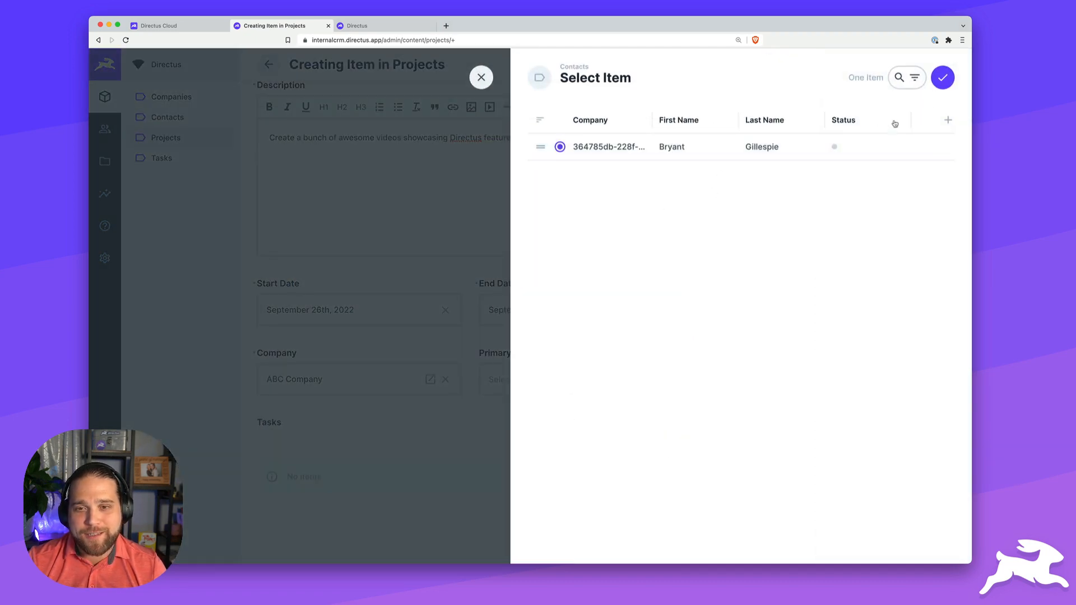
pyautogui.click(943, 80)
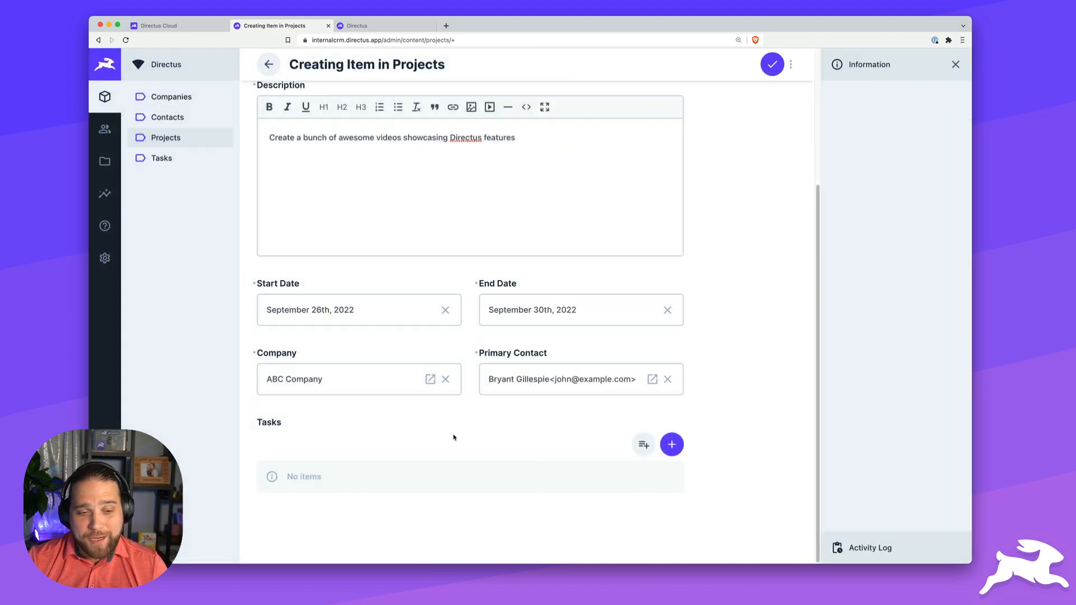
pyautogui.click(672, 445)
# - Fill in a new task assigned to Admin User, due September 16th, 2022
pyautogui.click(636, 237)
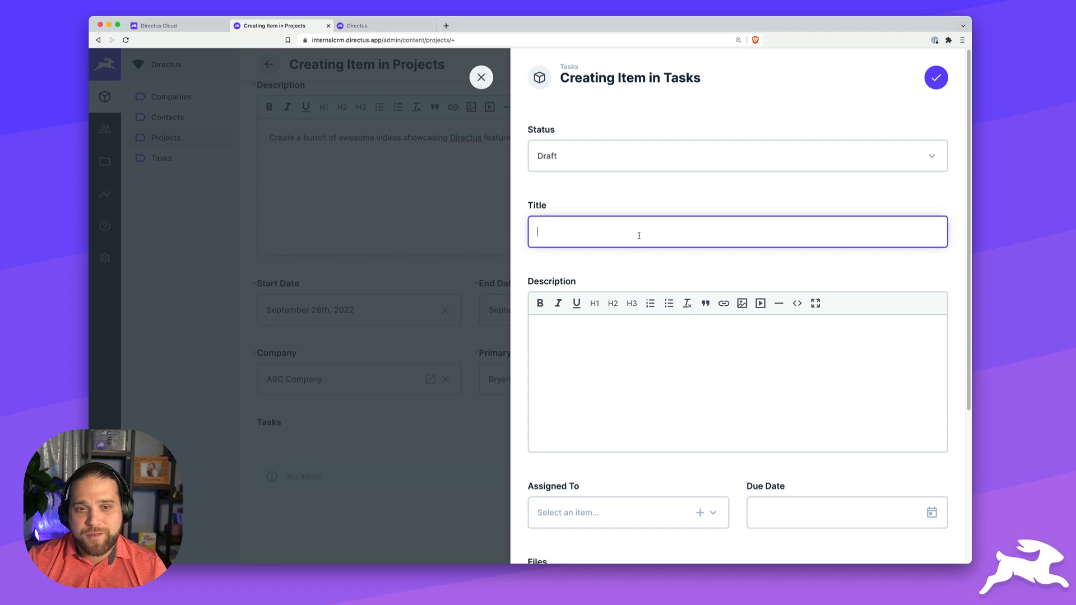
pyautogui.click(668, 394)
pyautogui.scroll(-3, 668, 393)
pyautogui.click(663, 374)
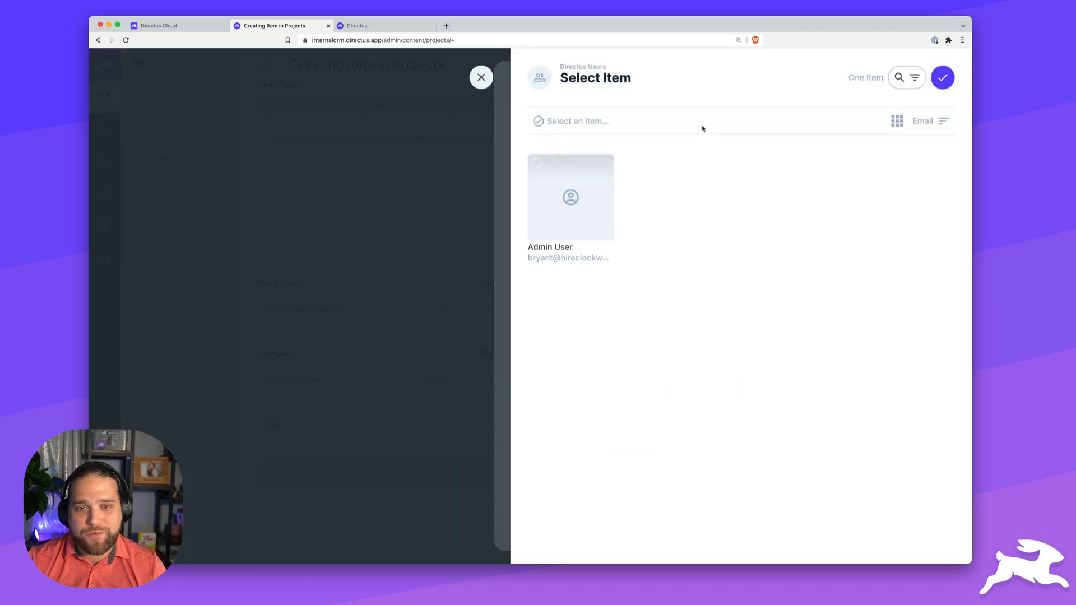
pyautogui.click(566, 208)
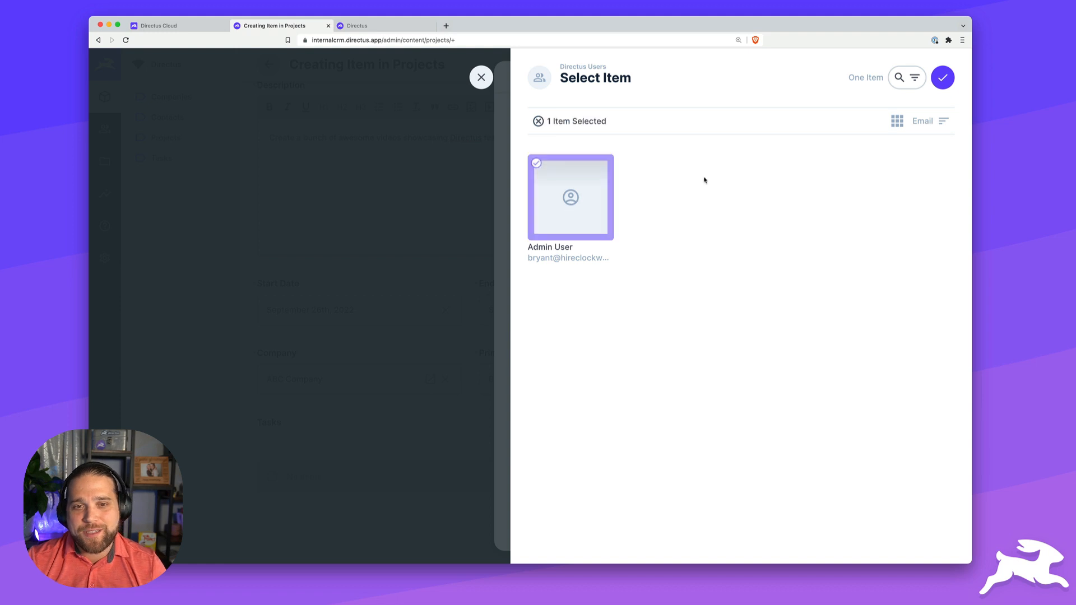
pyautogui.click(943, 83)
pyautogui.click(783, 374)
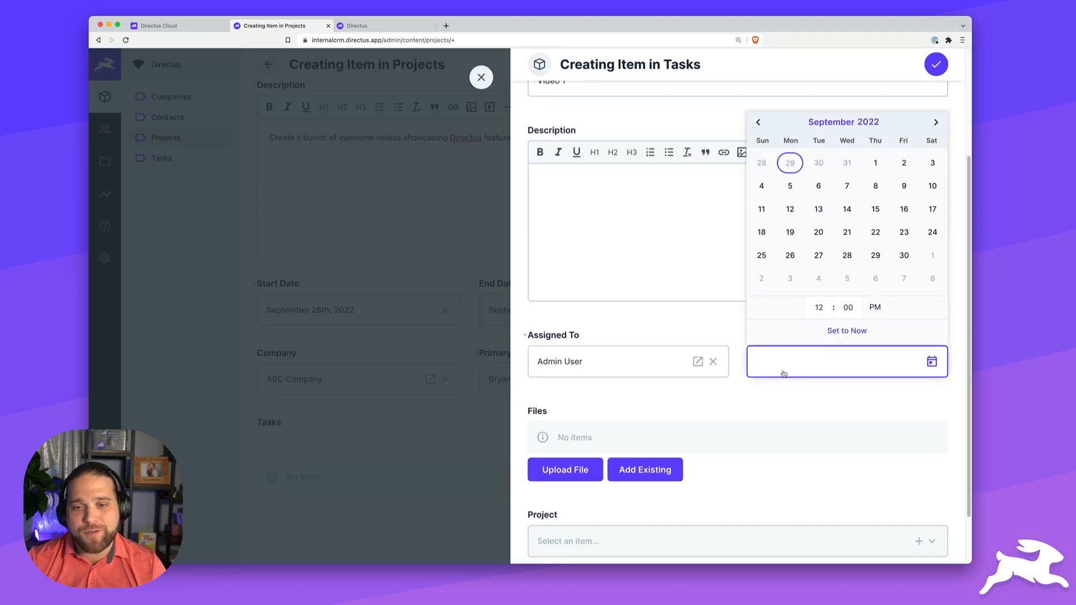
pyautogui.click(903, 213)
pyautogui.click(807, 440)
# - Add the task to Video Project, save the project, and view the Open Deals list
pyautogui.scroll(-1, 846, 376)
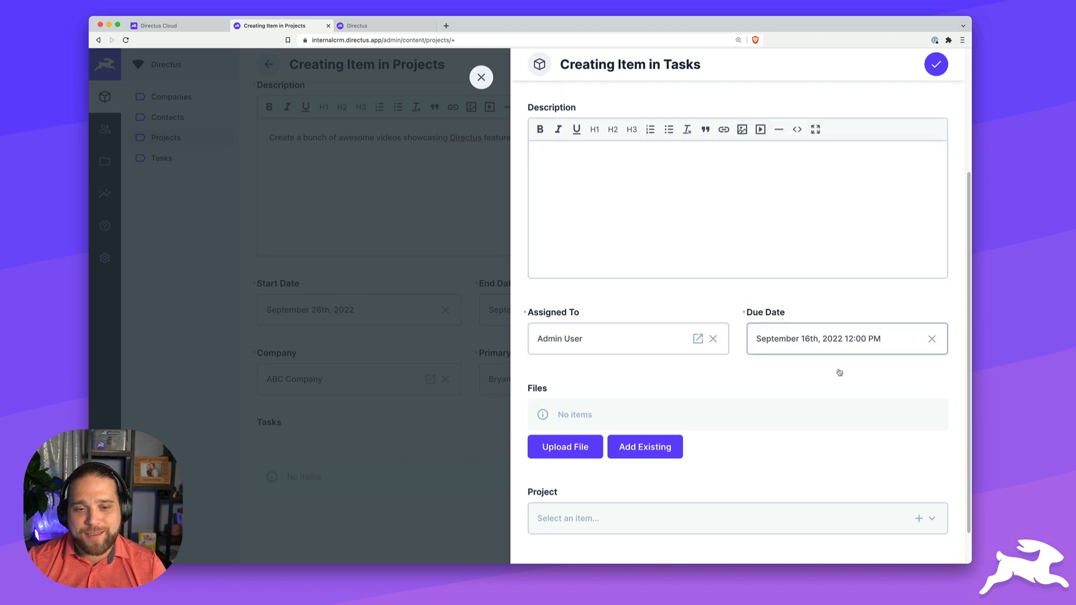
pyautogui.scroll(-1, 840, 372)
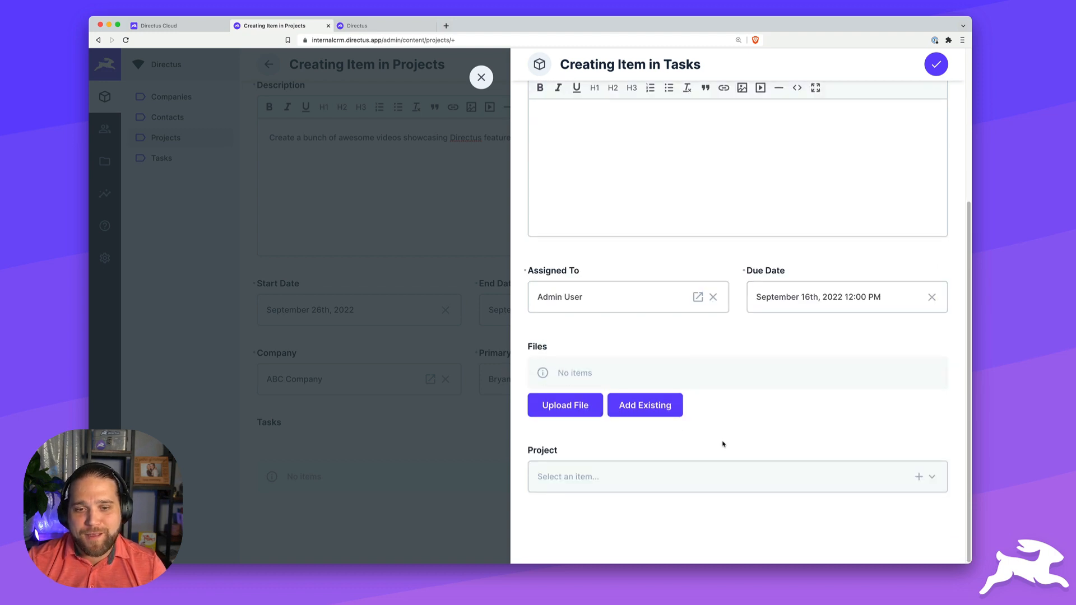
pyautogui.click(935, 66)
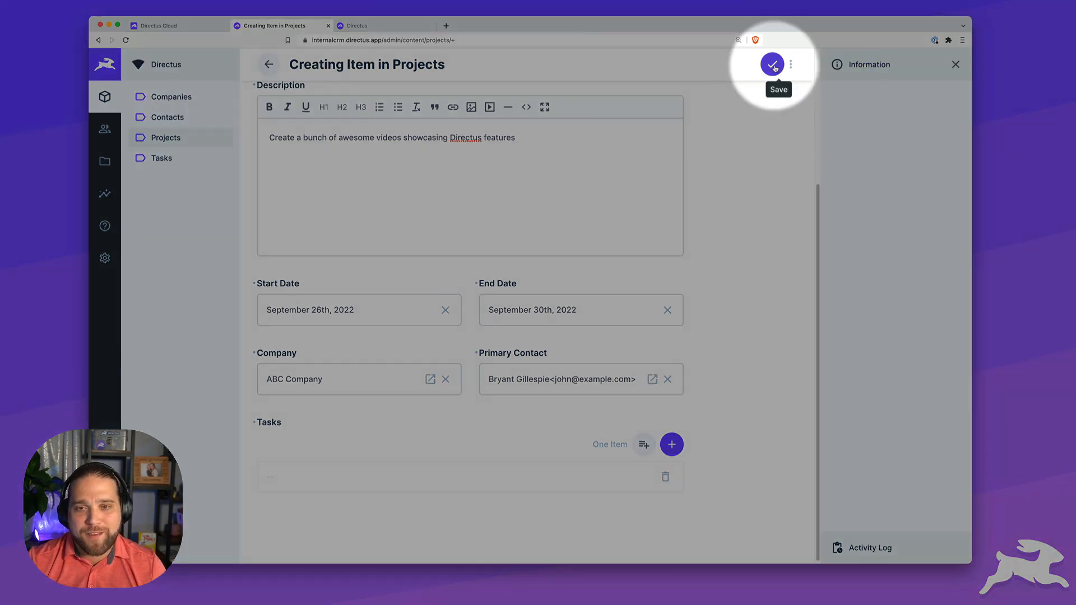
pyautogui.click(772, 65)
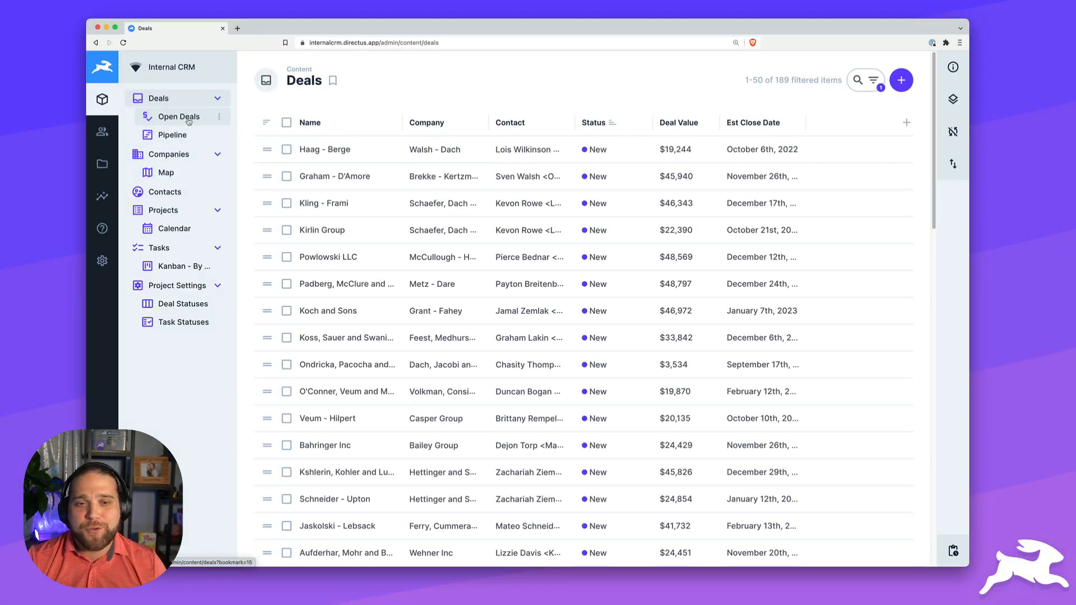
pyautogui.click(188, 119)
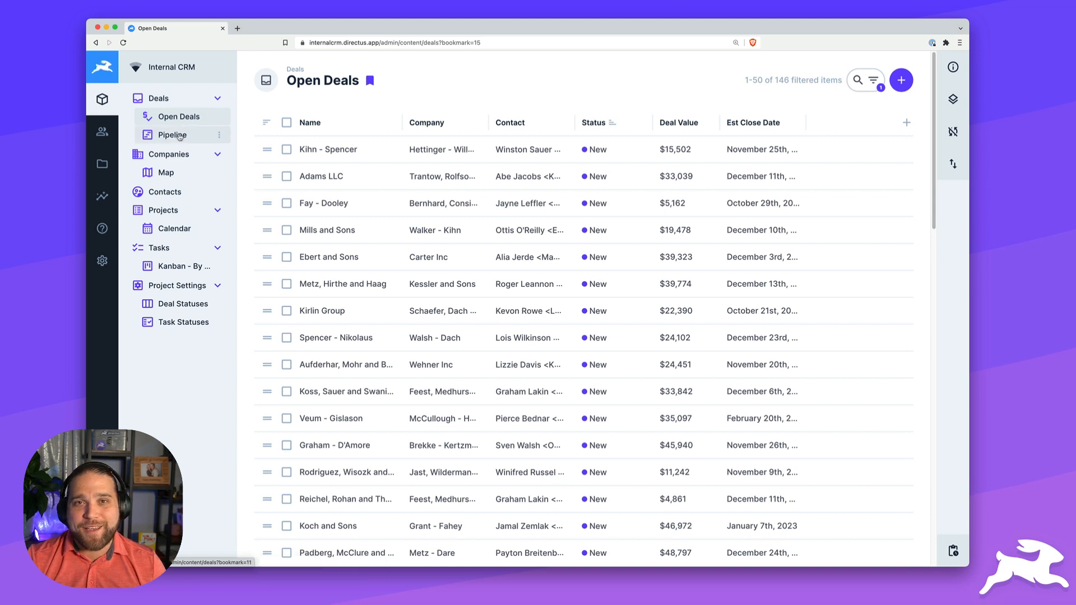
# - On the deals Pipeline board, move Ebert and Sons to Contacted and Keebler Group to Proposal
pyautogui.click(177, 137)
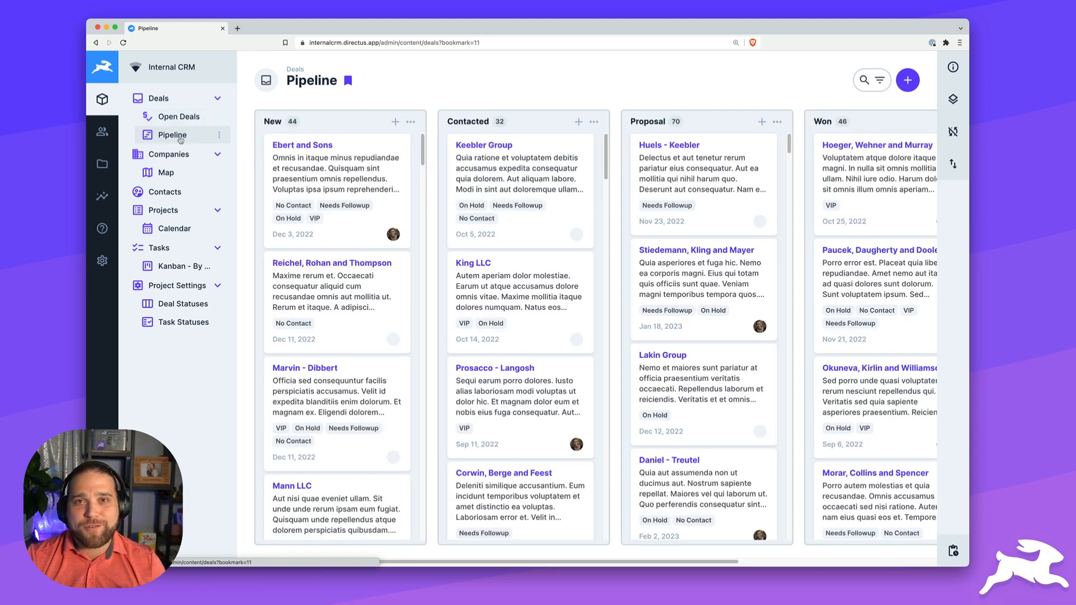
pyautogui.moveTo(310, 204); pyautogui.dragTo(491, 228)
pyautogui.moveTo(502, 286); pyautogui.dragTo(683, 171)
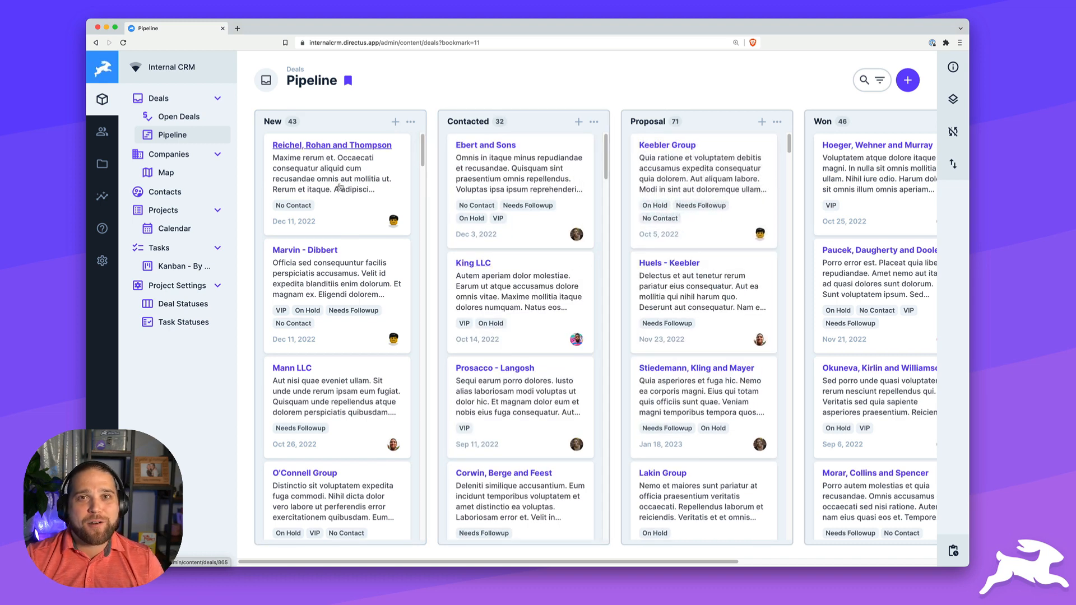
pyautogui.click(174, 158)
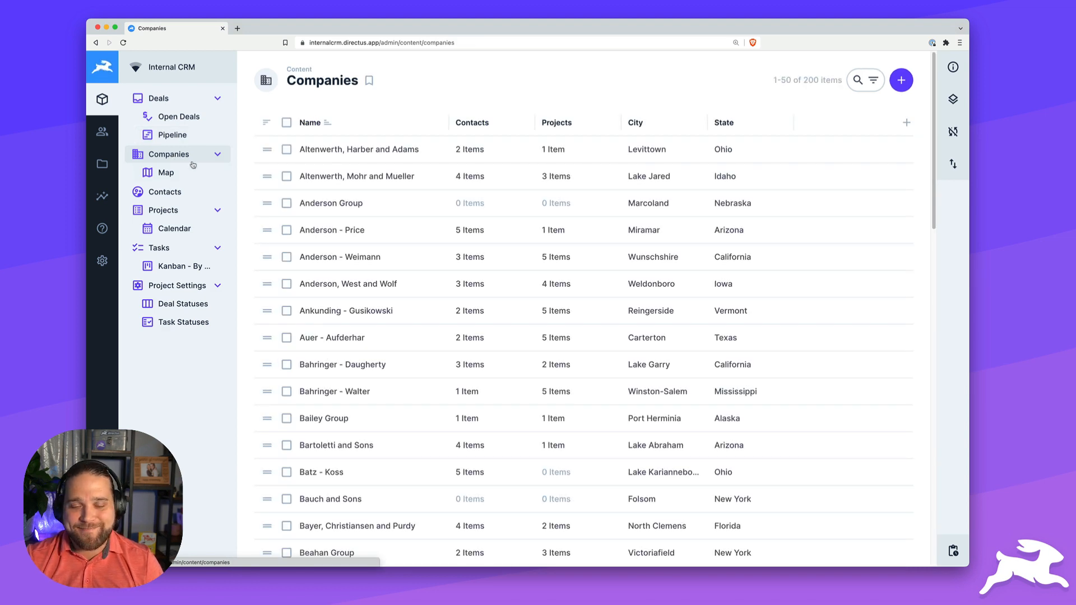
# - In the Projects week calendar, move Best-of-breed Channels from Wed 8/31 to Thu 9/1
pyautogui.click(183, 211)
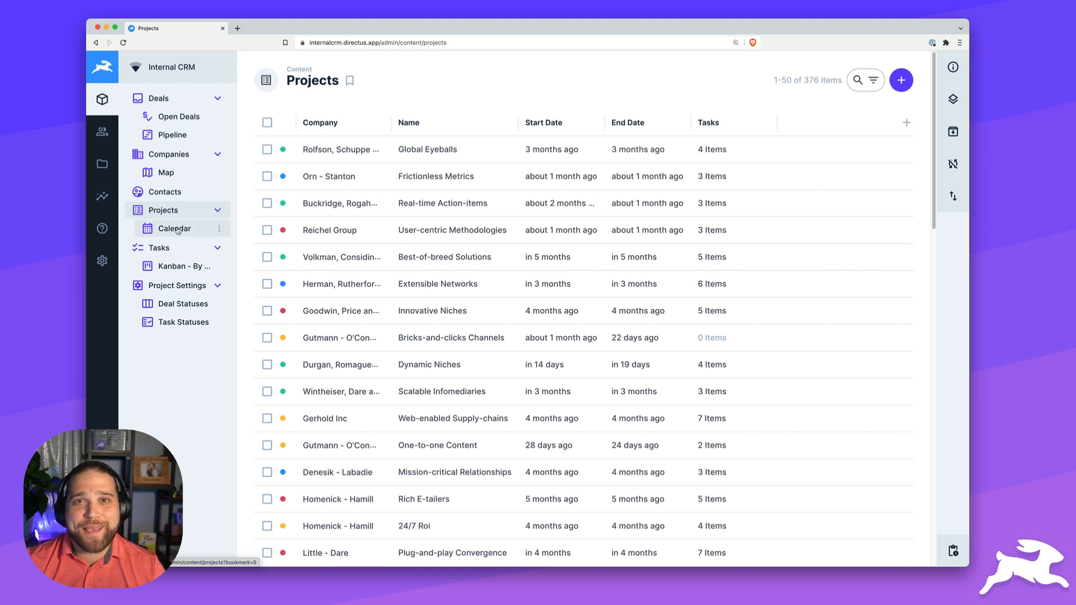
pyautogui.click(177, 230)
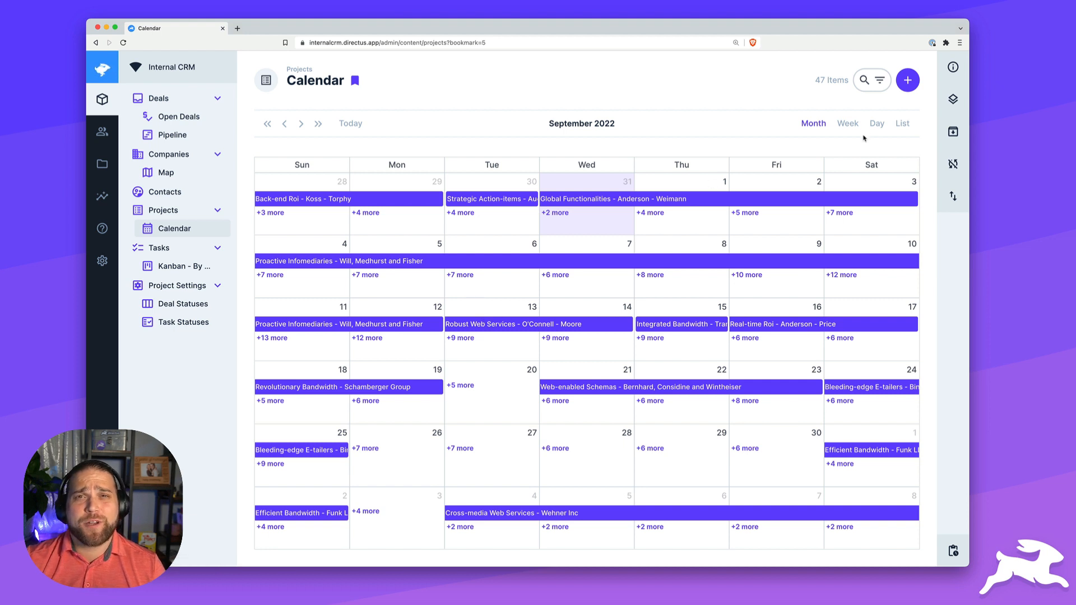
pyautogui.click(849, 126)
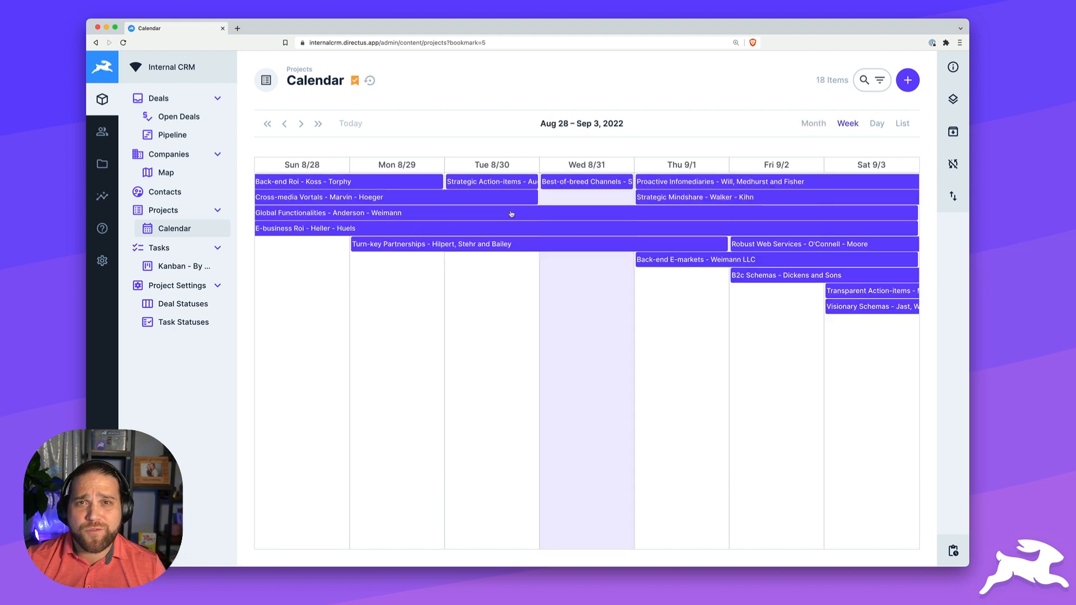
pyautogui.moveTo(583, 182); pyautogui.dragTo(657, 319)
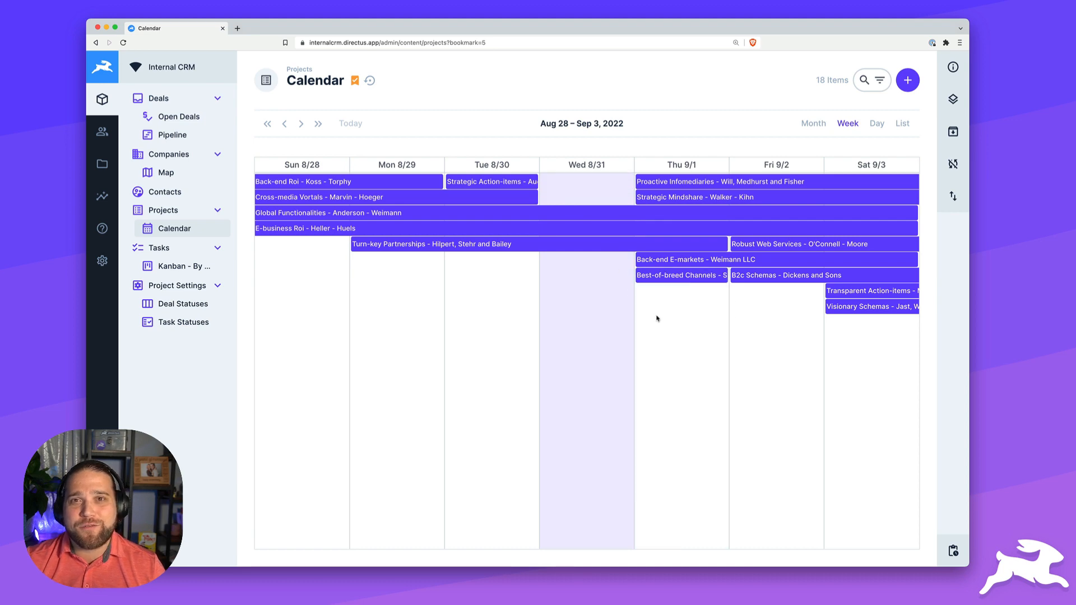
pyautogui.click(184, 255)
pyautogui.click(161, 267)
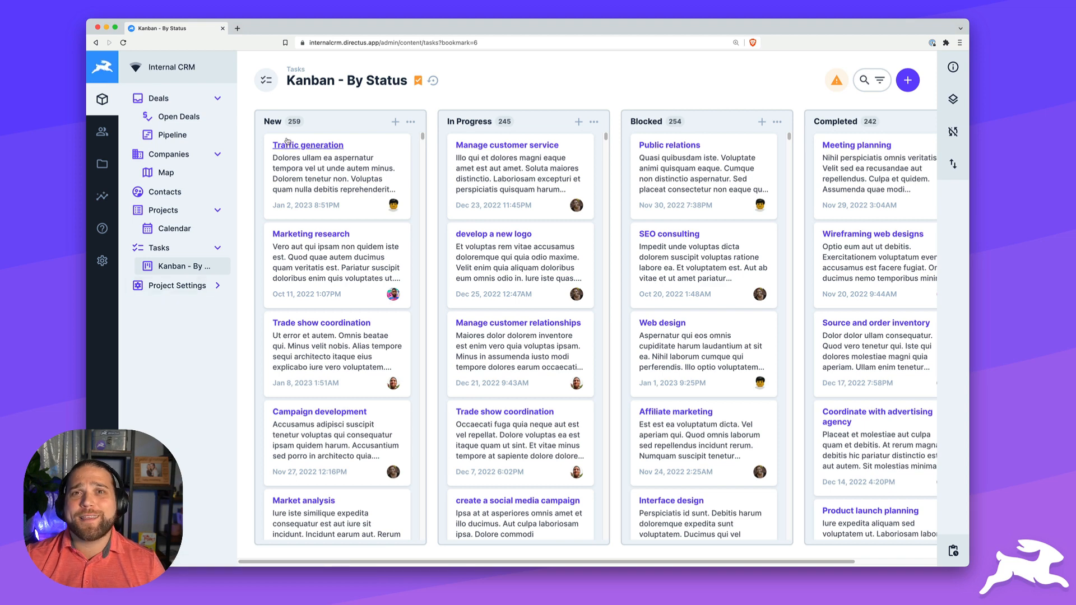
# - Drag the Traffic generation and develop a new logo cards into the Completed column
pyautogui.moveTo(312, 174); pyautogui.dragTo(846, 147)
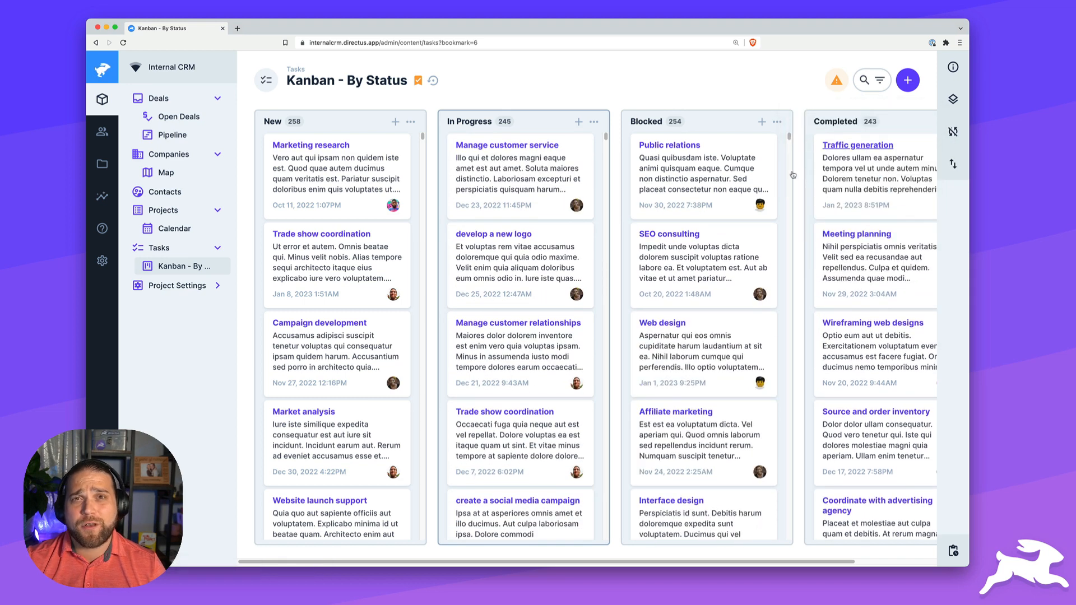
pyautogui.moveTo(543, 266); pyautogui.dragTo(887, 335)
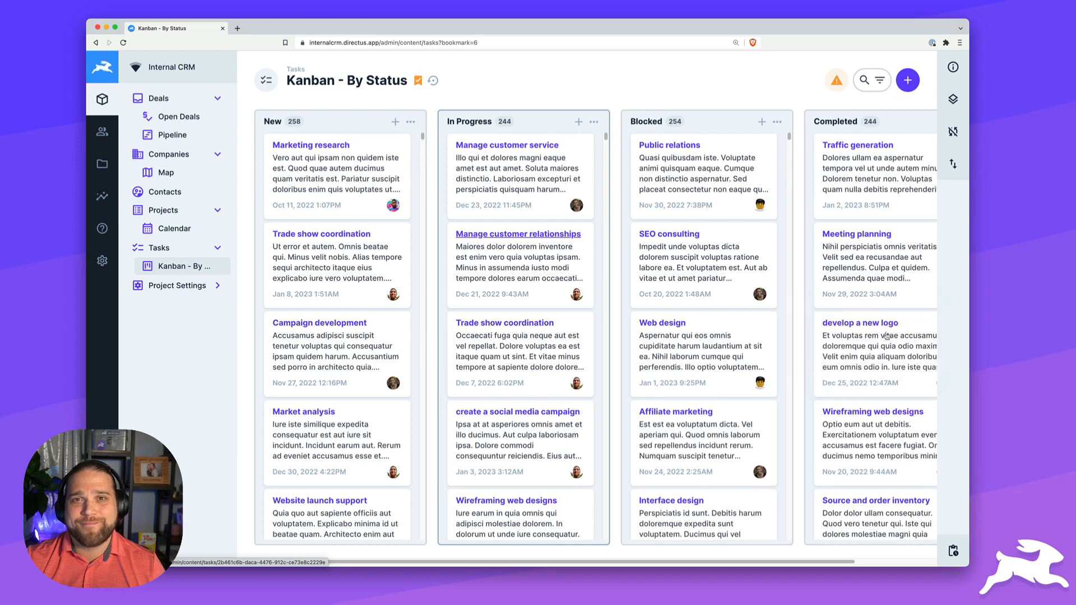